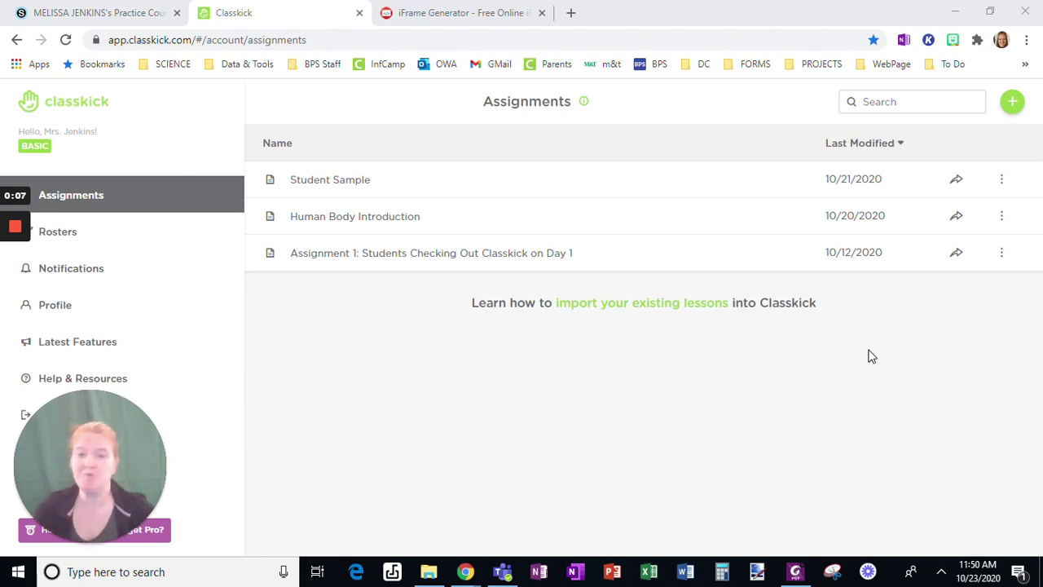
Create a new blank assignment from the green + menu on the Assignments page.
left_click(1013, 110)
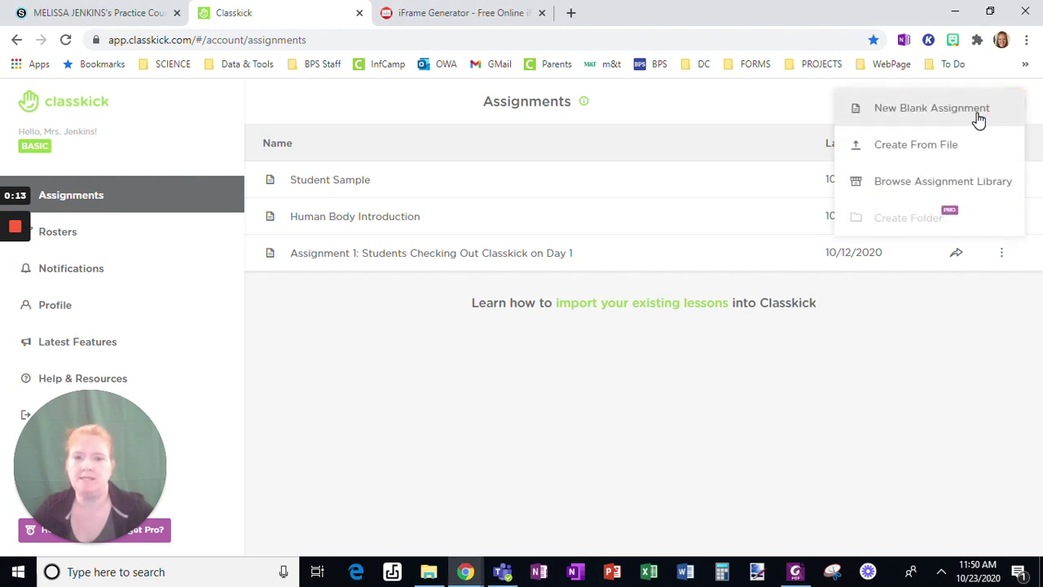
left_click(931, 108)
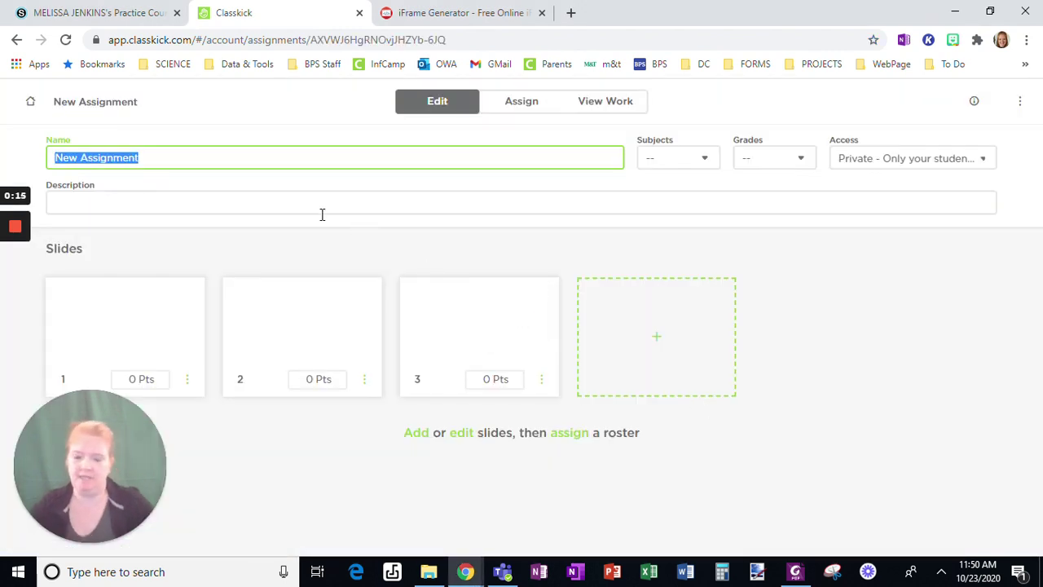
Name the assignment 'Biomolecules POGIL' via the suggestion and open slide 1 for editing.
type("Biomolecules POGIL")
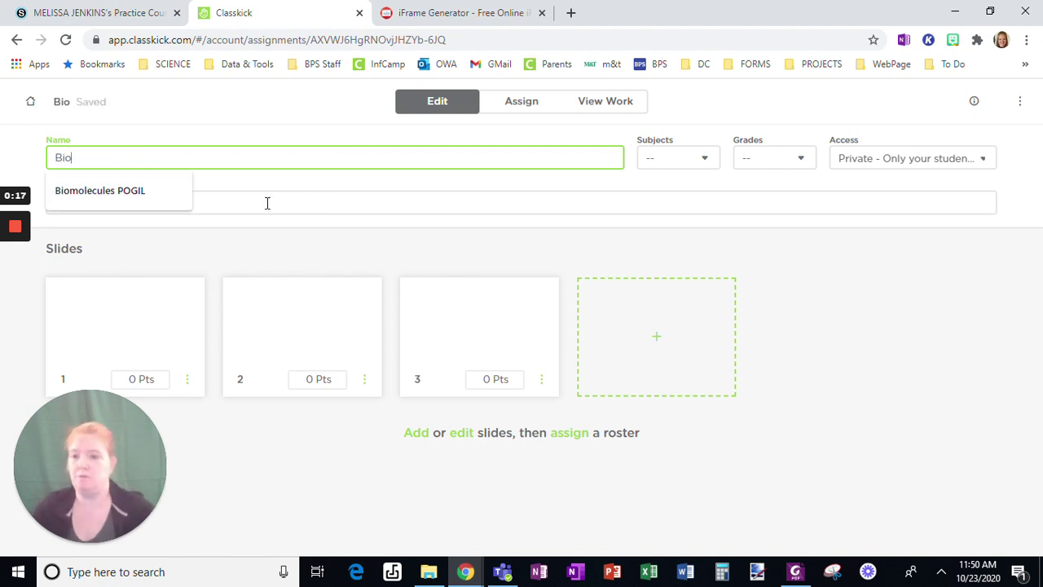
left_click(188, 198)
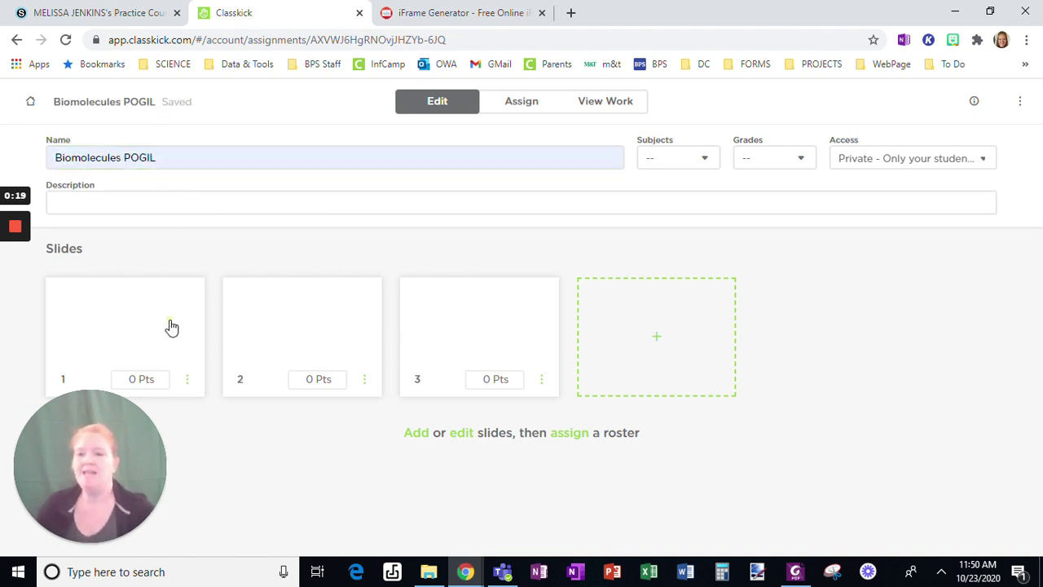
left_click(171, 324)
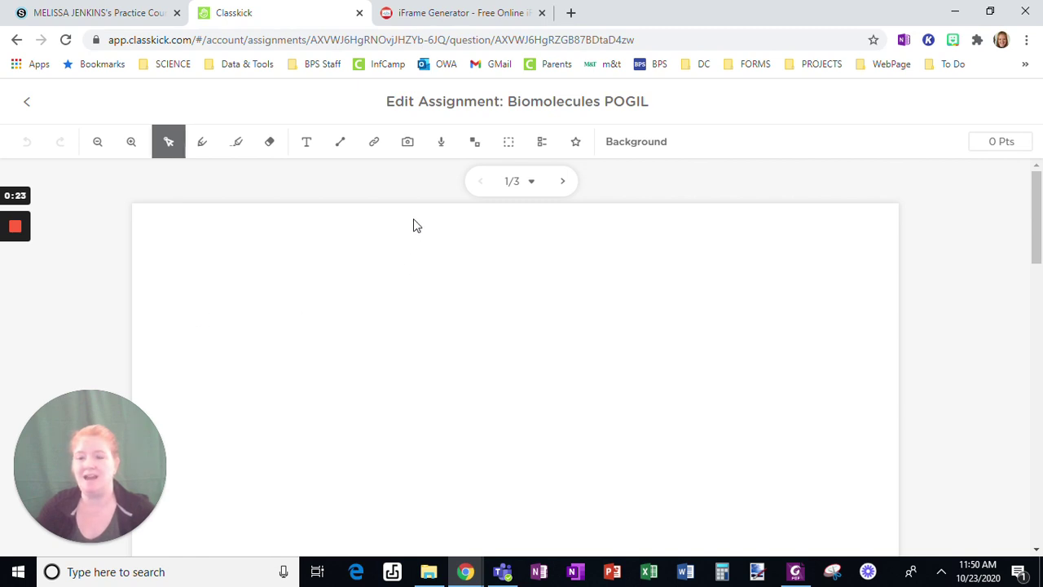
Upload the '6 Biological Molecules-S' PDF and import all its pages as new slides.
left_click(406, 149)
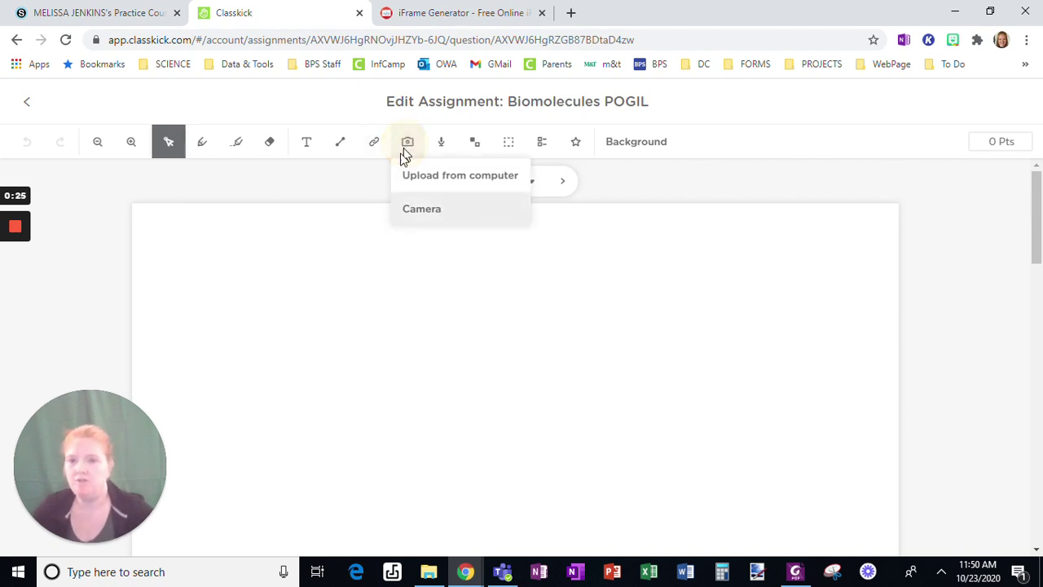
left_click(441, 181)
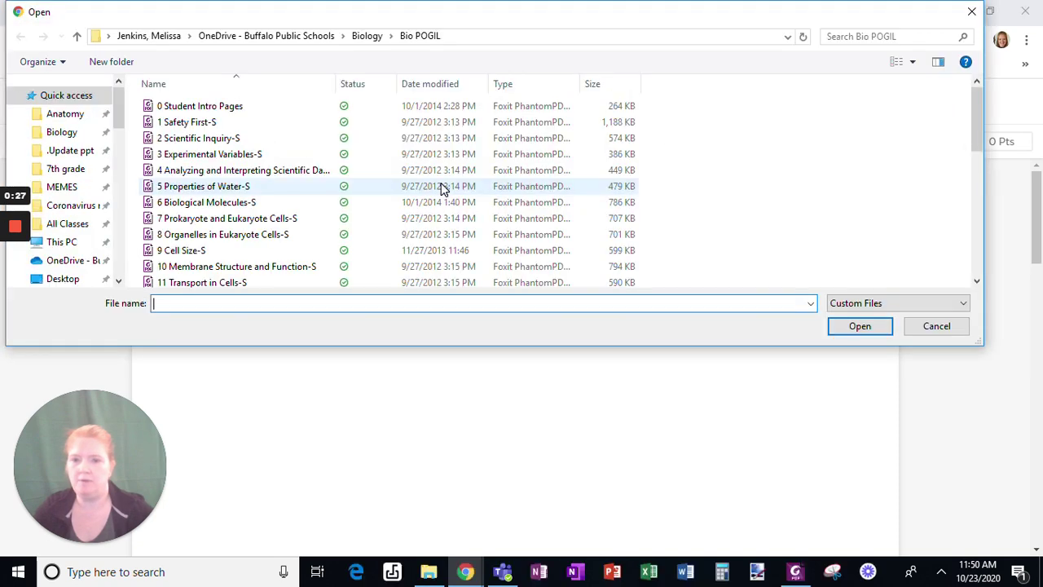
left_click(202, 208)
left_click(835, 327)
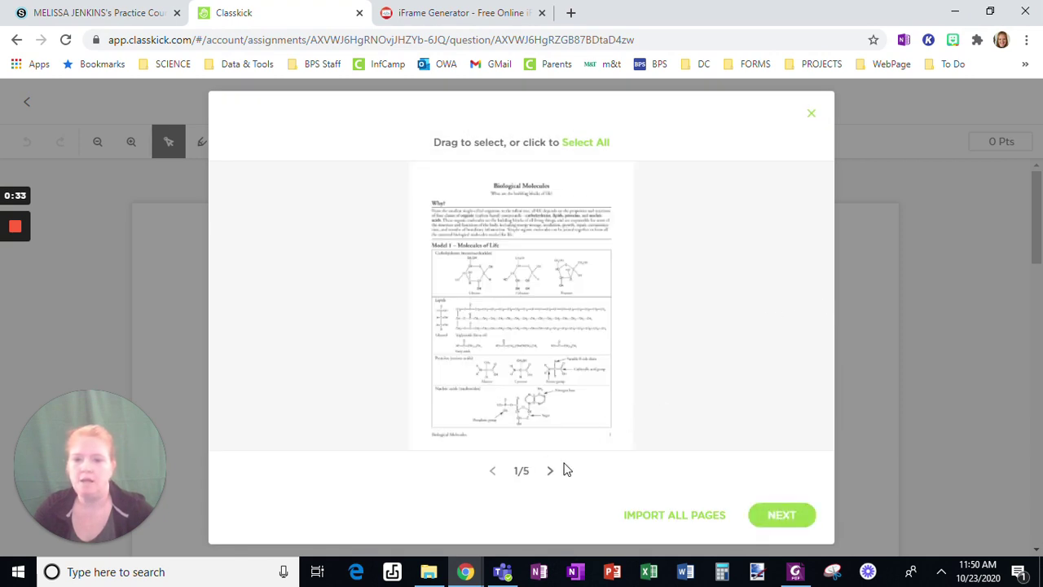
left_click(551, 471)
left_click(552, 473)
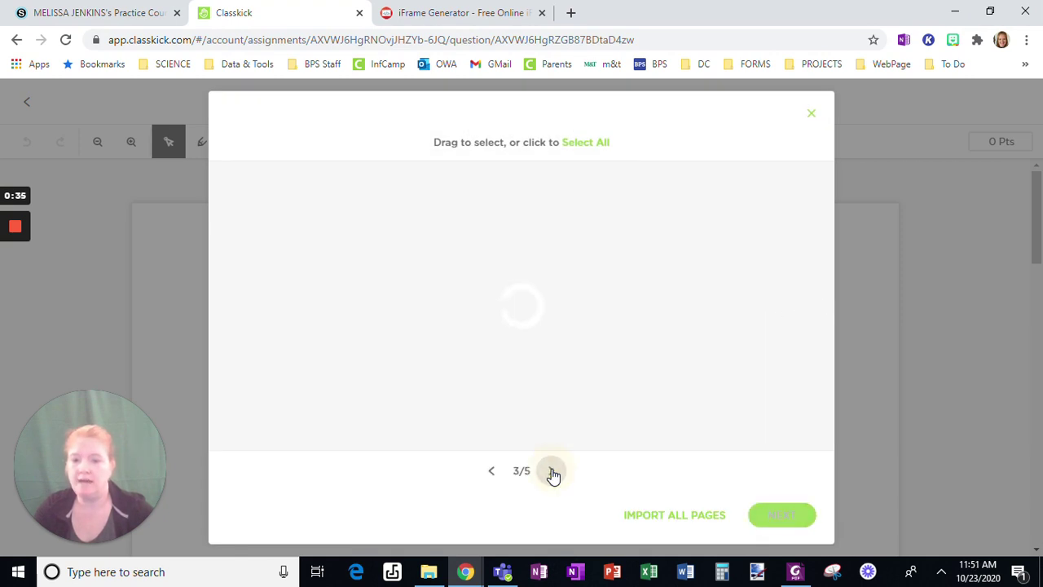
left_click(552, 472)
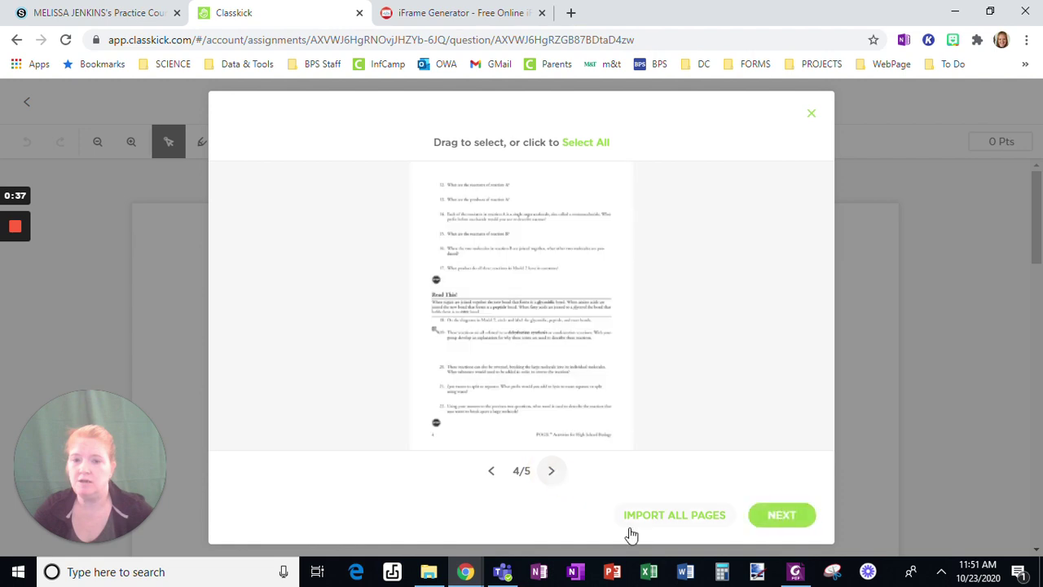
left_click(648, 520)
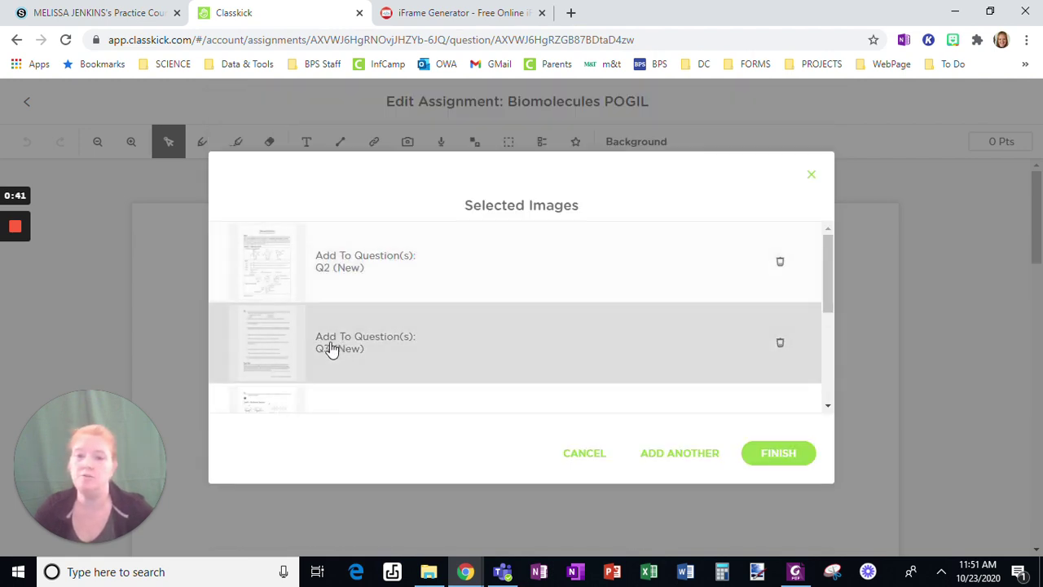
scroll(560, 326, "down", 3)
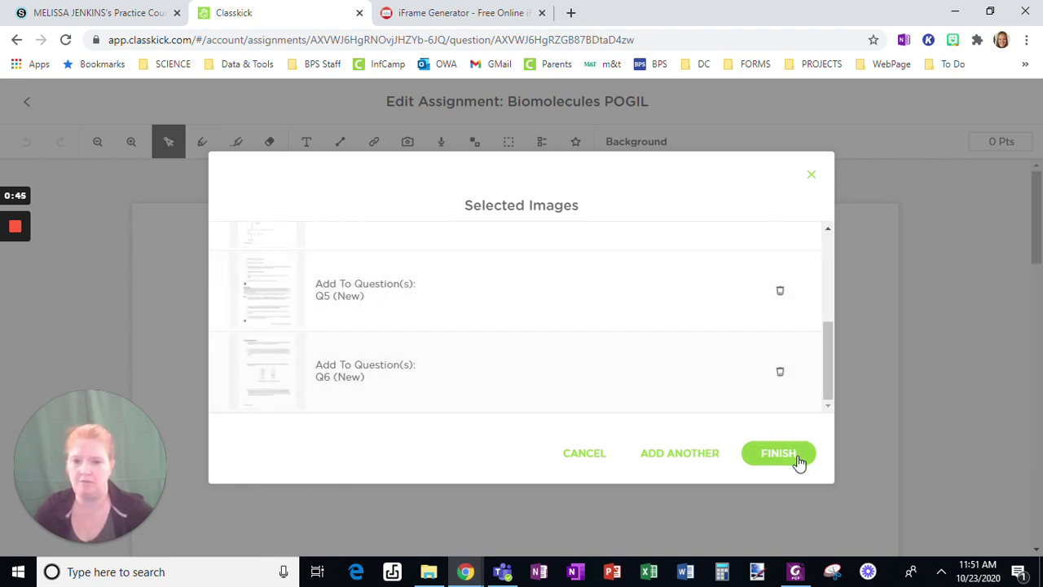
left_click(772, 456)
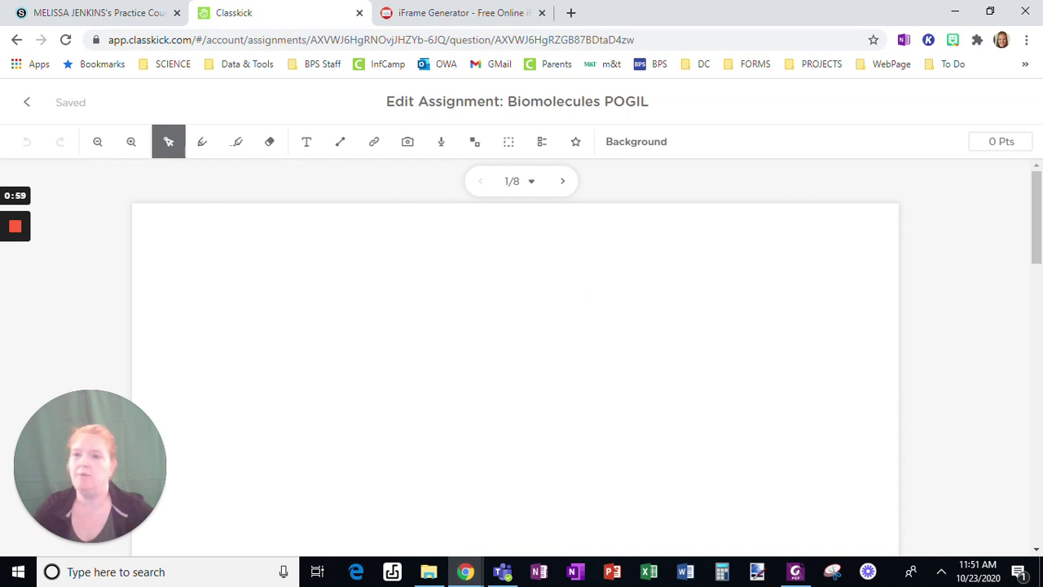
Return to the assignment overview and reopen slide 1 for editing.
left_click(32, 109)
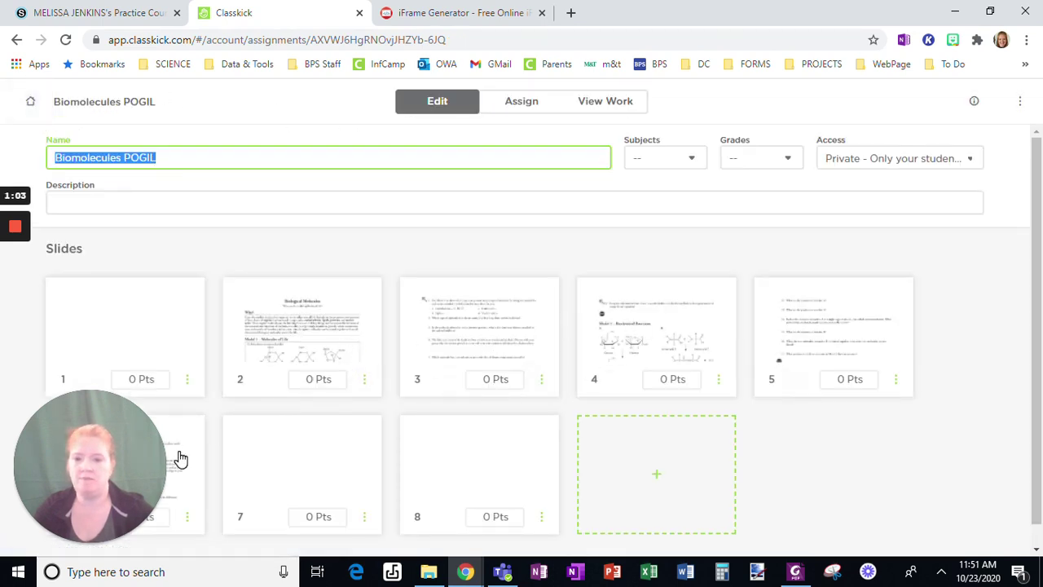
left_click(144, 328)
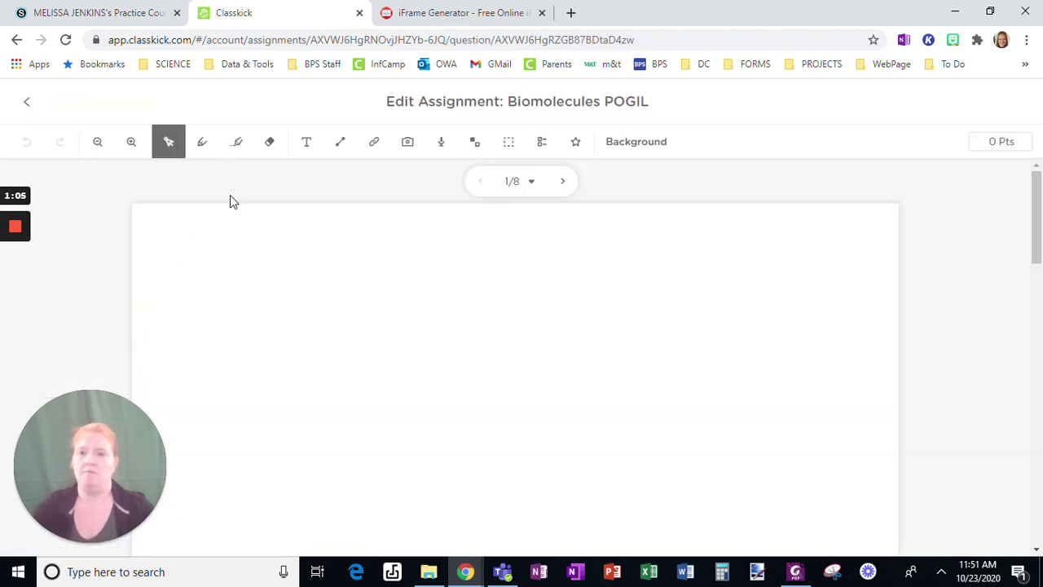
left_click(305, 142)
Draw a wide text box across slide 1's top and give it a light cyan background.
left_click_drag(170, 226, 847, 497)
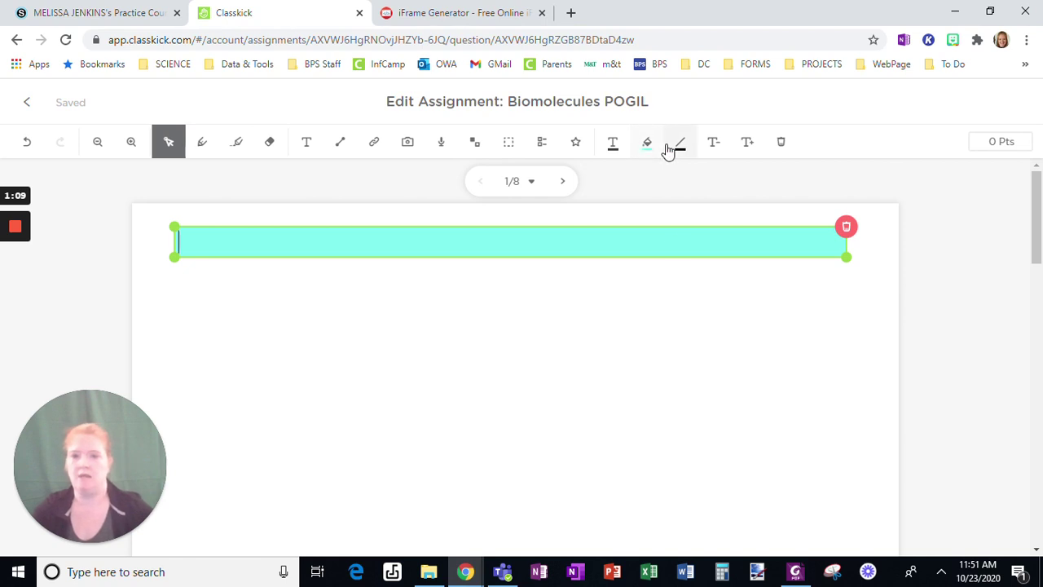
left_click(647, 144)
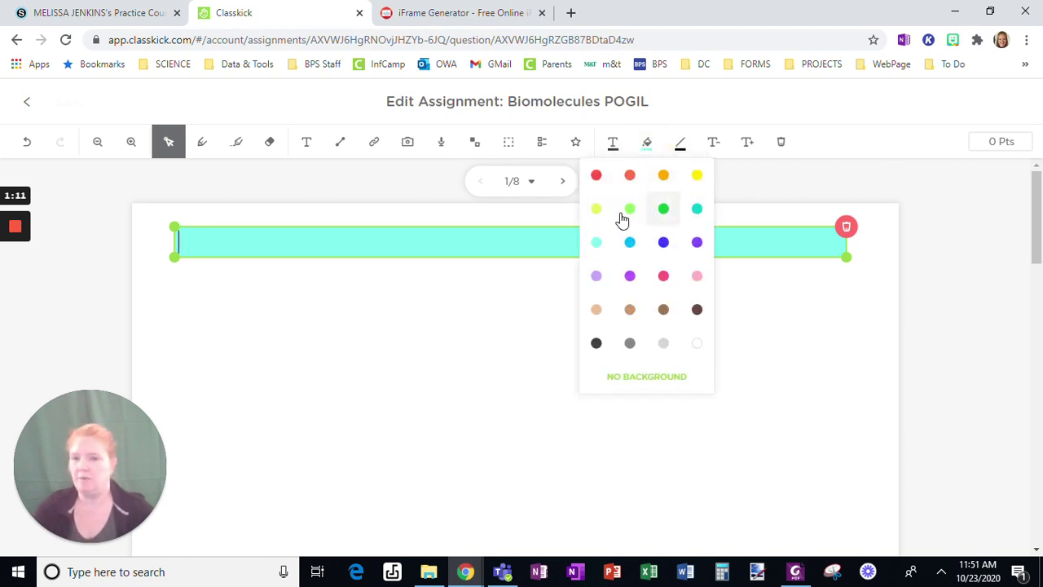
left_click(699, 278)
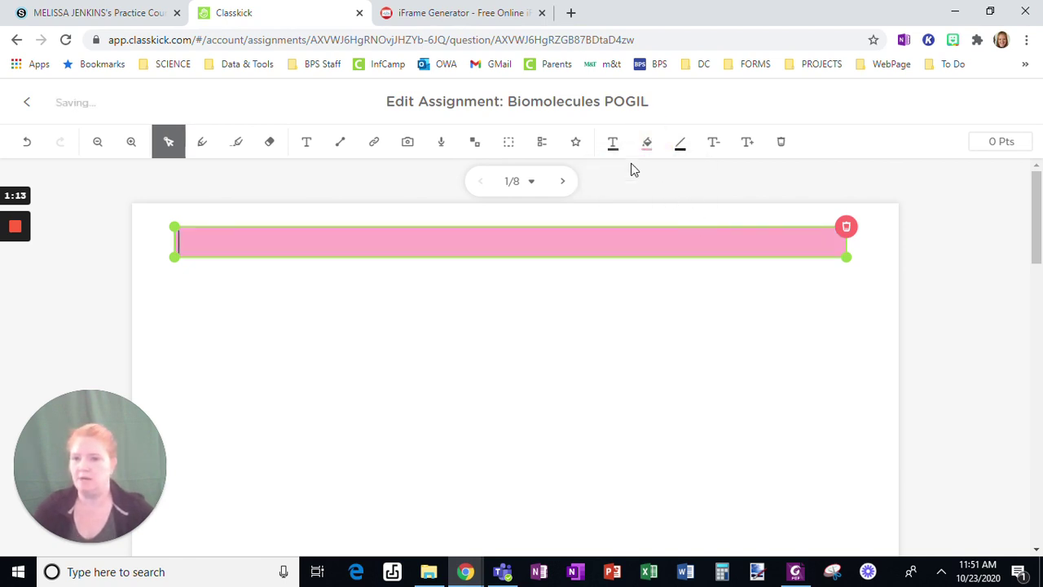
left_click(648, 144)
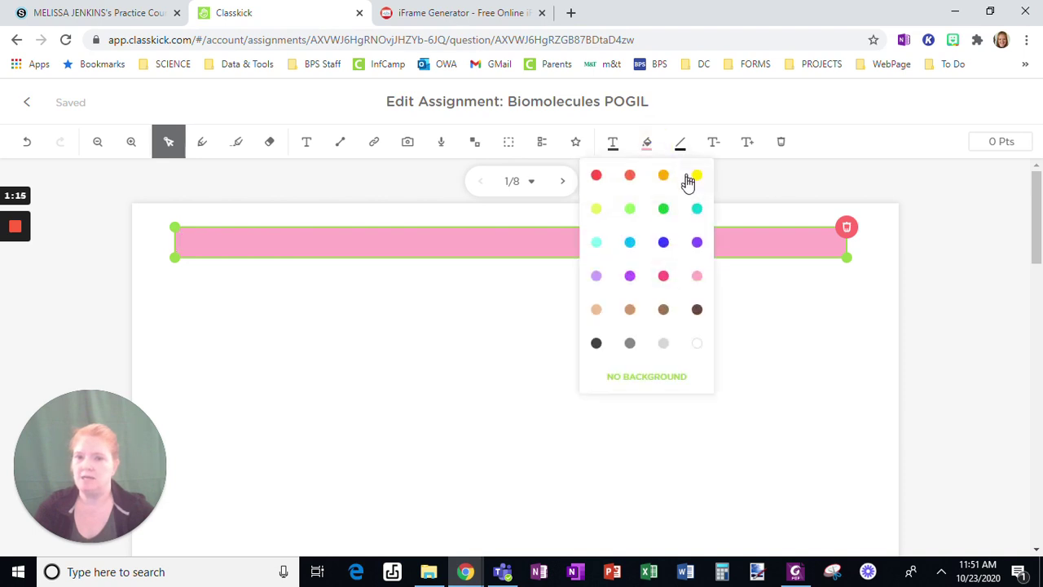
left_click(596, 308)
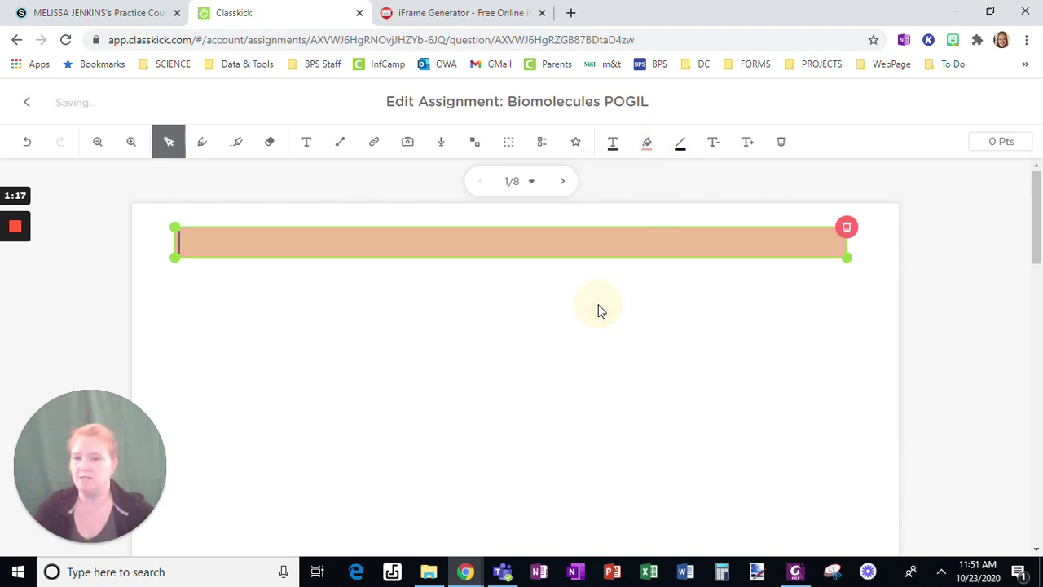
left_click(650, 148)
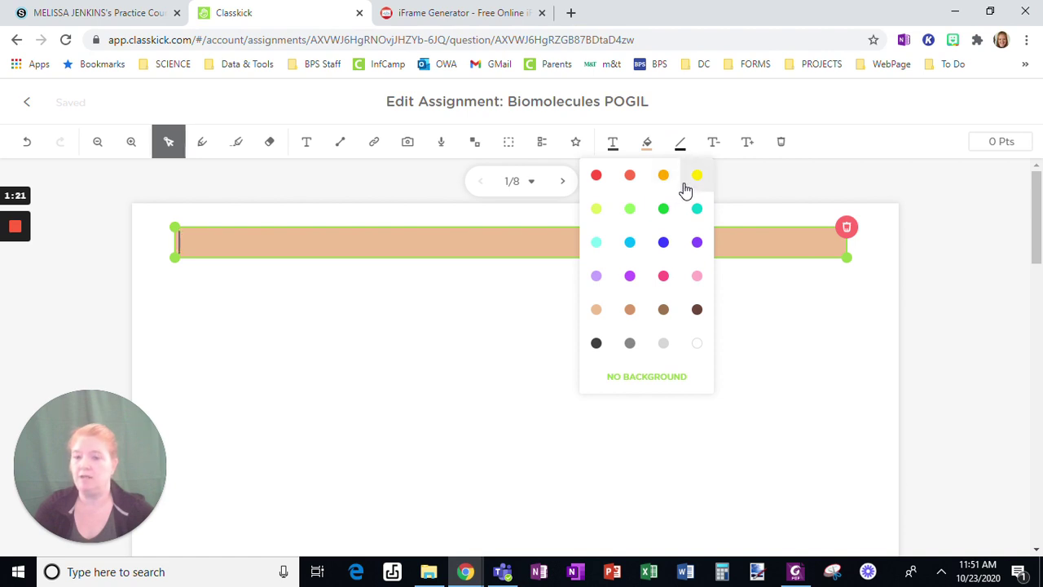
left_click(597, 242)
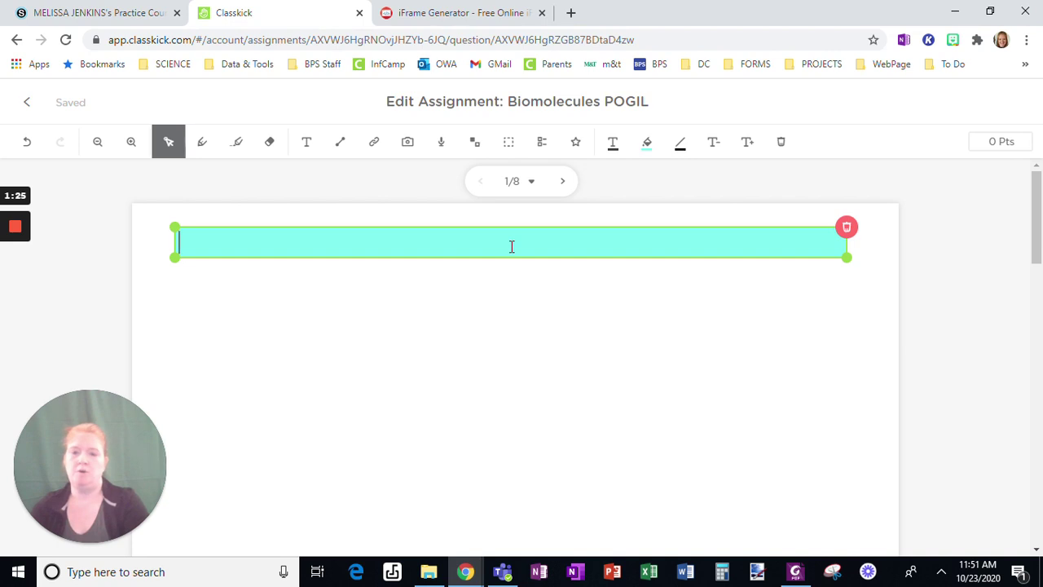
Type the group-work instructions, then 'Do your best.' and 'Now you are ready to go to the next page.'.
type("Work with y")
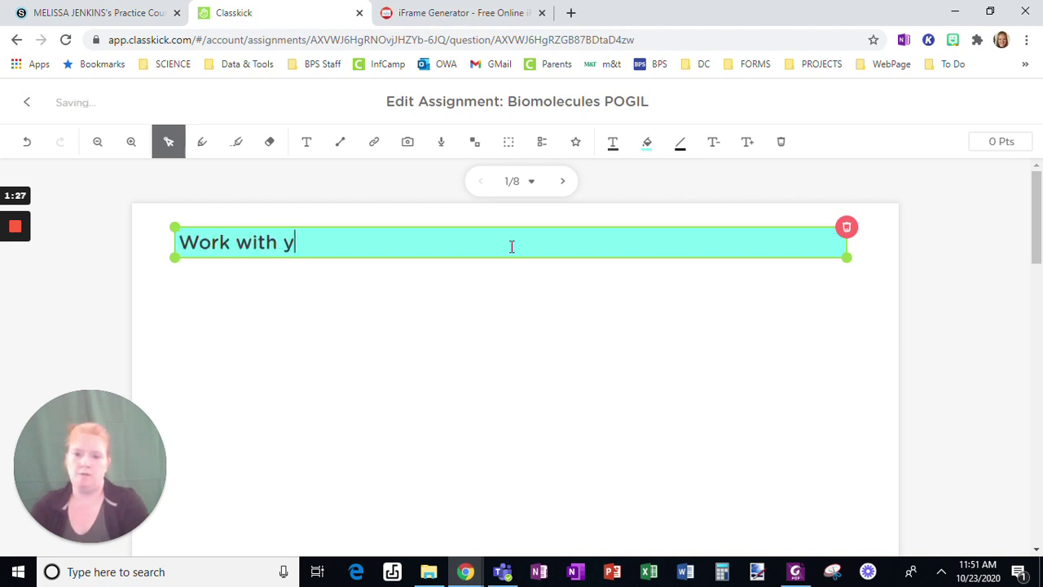
type("our group to comlet")
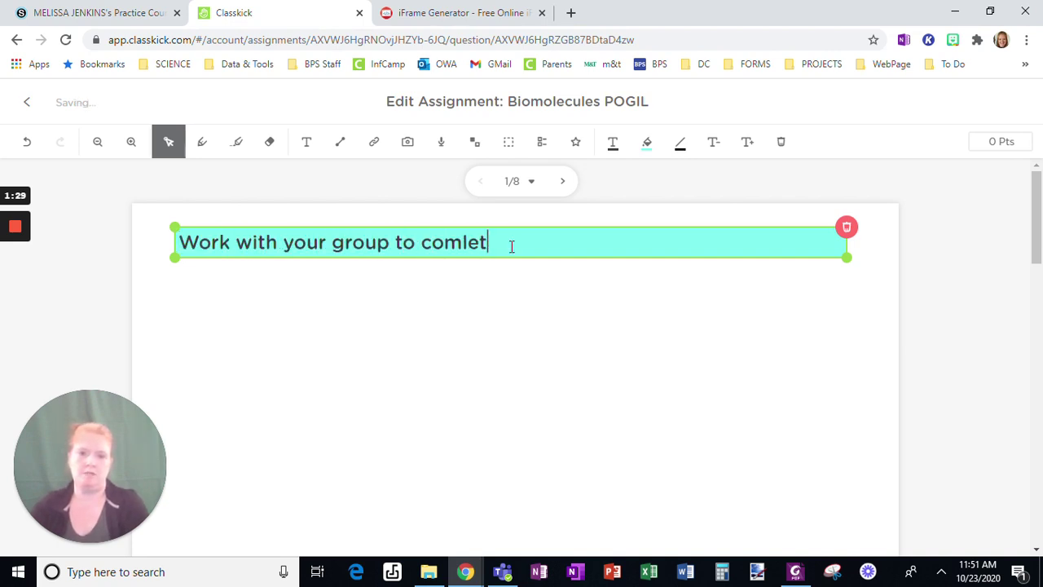
type("ple")
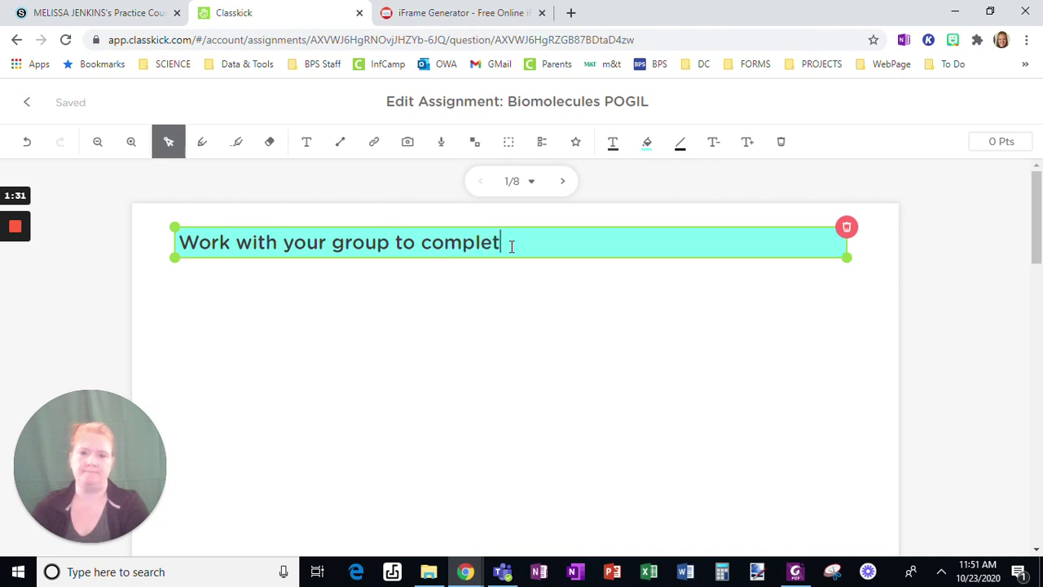
type("te the PO")
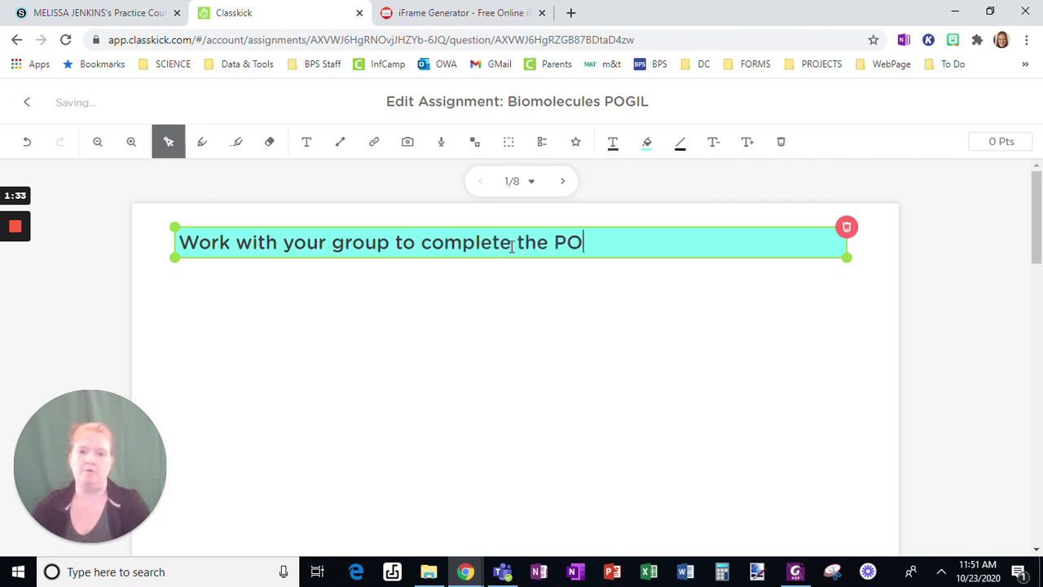
type("GIL. Use the pen, hightligh")
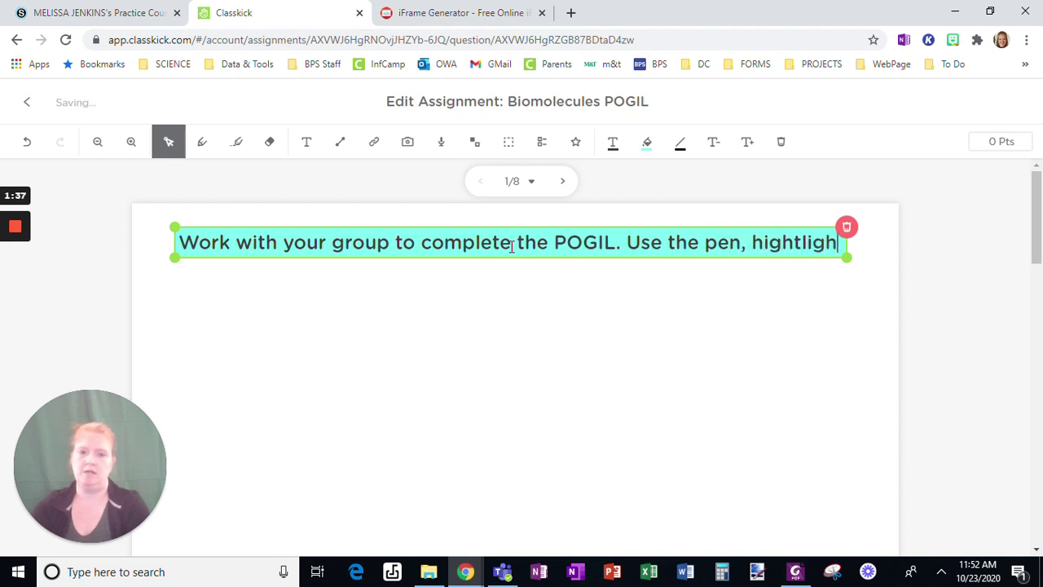
key("BackSpace")
key("BackSpace")
key("BackSpace")
key("BackSpace")
key("BackSpace")
type("light")
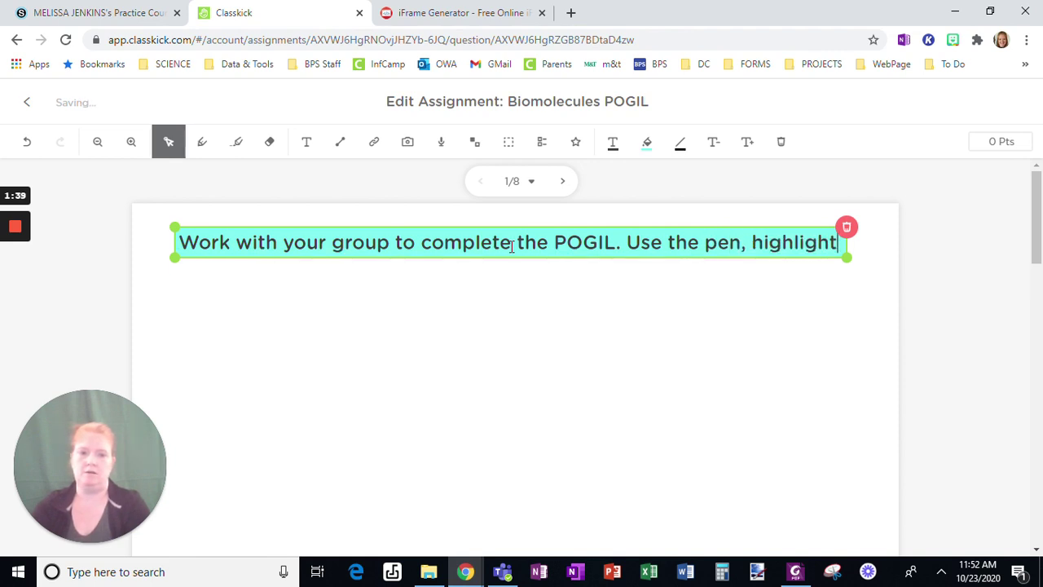
type("er, microcr")
type("one ow ")
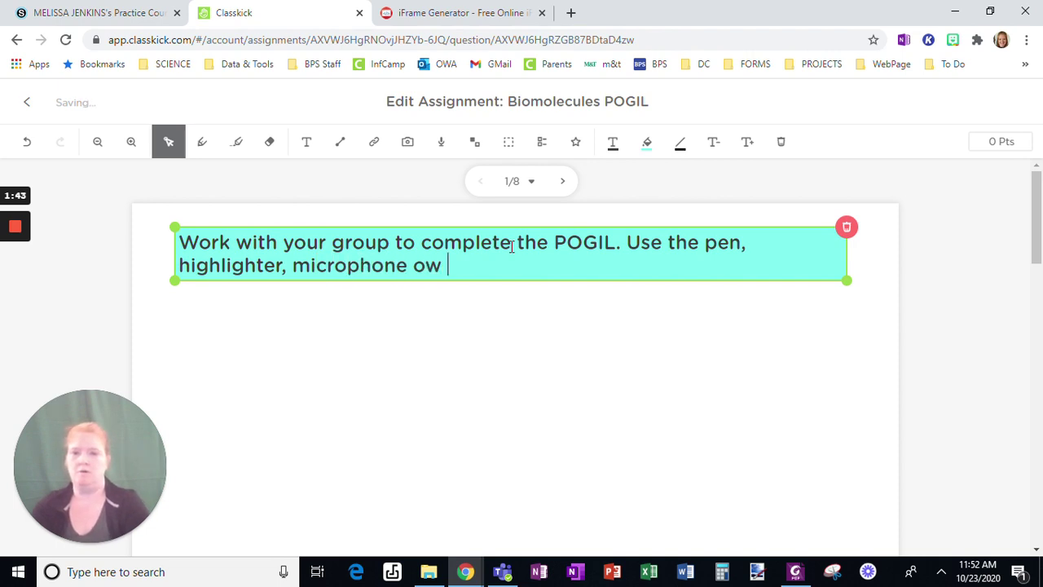
type("hatever tools are needed to complete your work.")
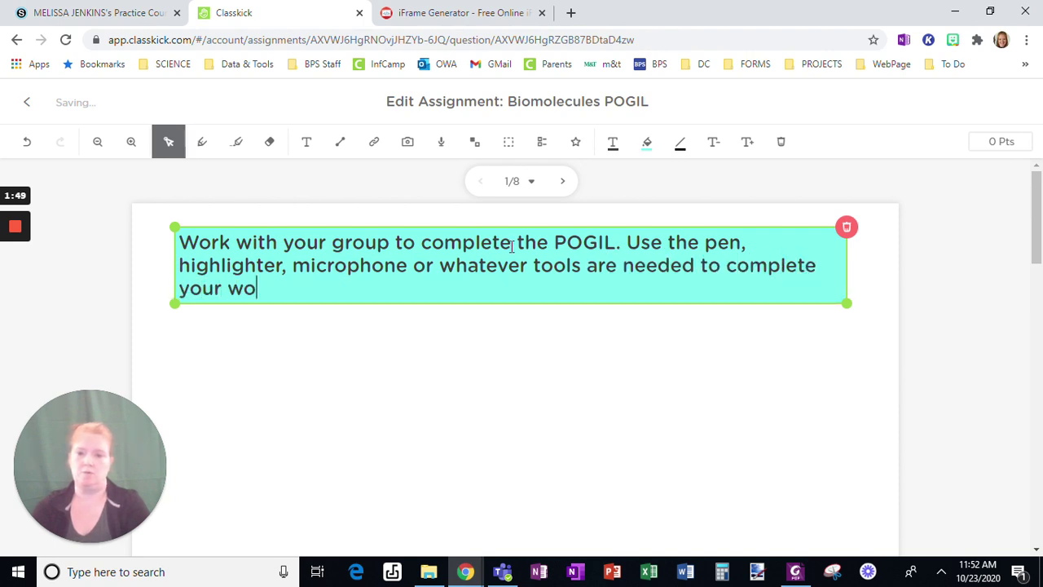
key("Return")
key("Return")
type("Do your best.")
key("Return")
key("Return")
type("Now you are ready to go to the next page.")
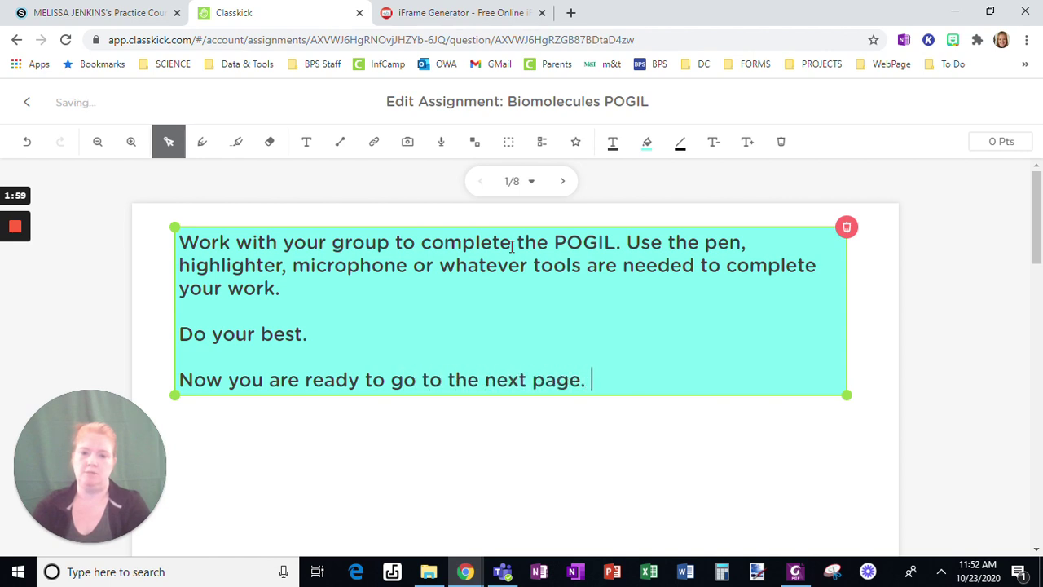
Page through slide 2 to reach slide 3, where question 1 begins.
left_click(562, 181)
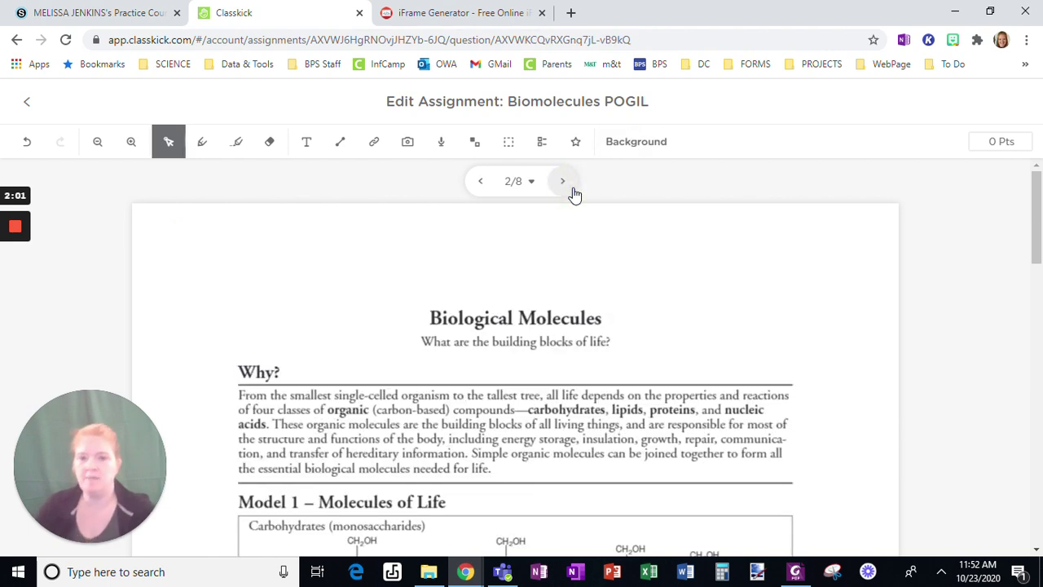
scroll(685, 368, "down", 2)
scroll(685, 368, "down", 10)
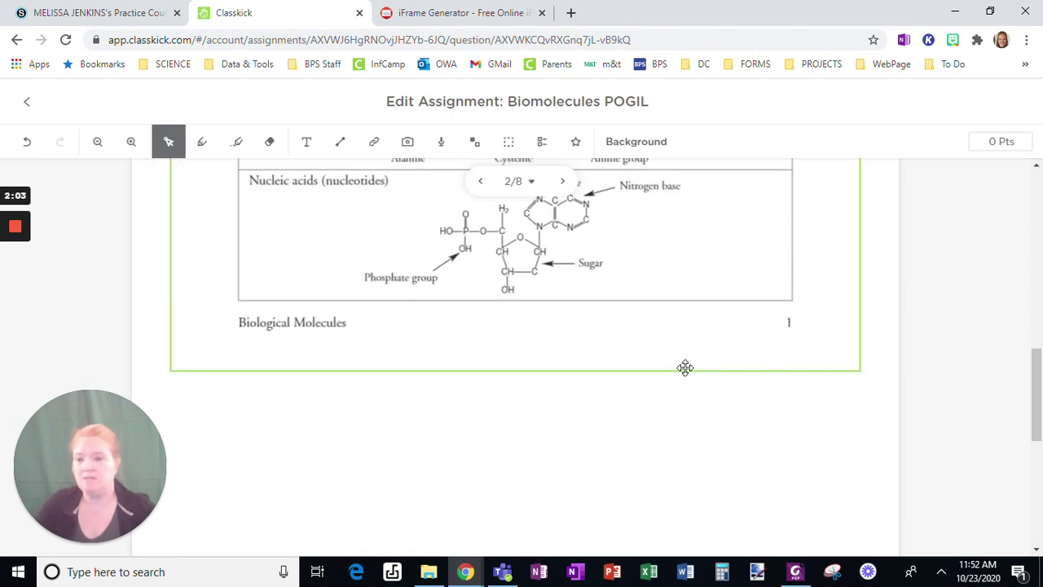
scroll(684, 368, "up", 5)
scroll(684, 368, "up", 10)
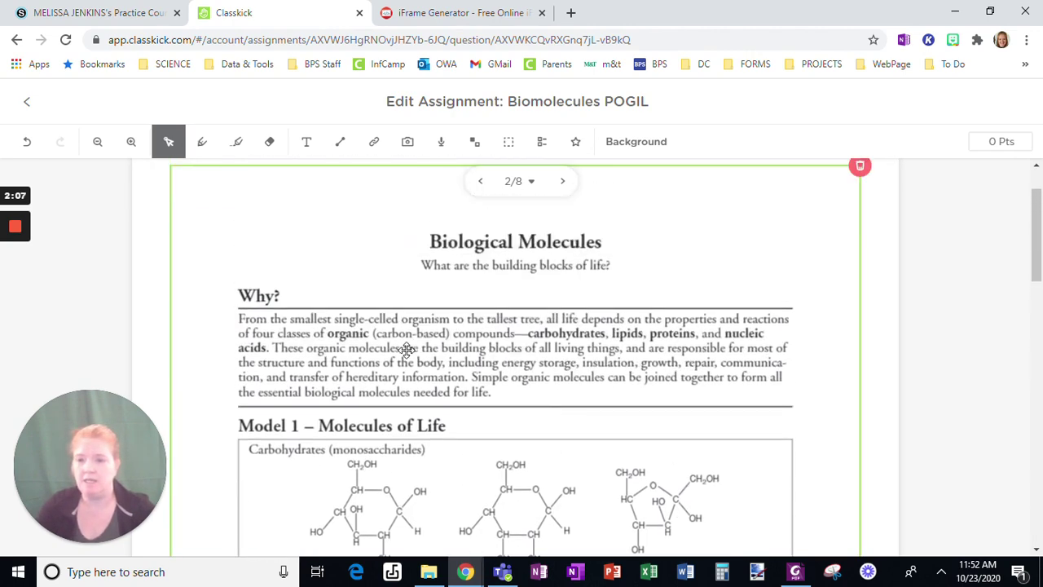
left_click(564, 185)
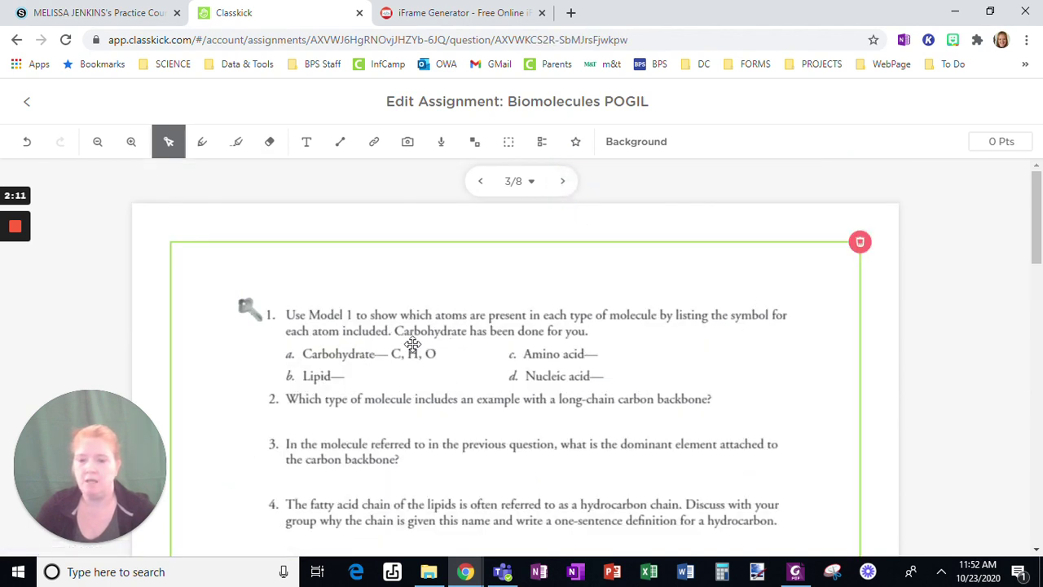
left_click(306, 142)
Add a top-right note on page 3 reading 'The pen or textbox tool are best here'.
left_click_drag(678, 239, 857, 298)
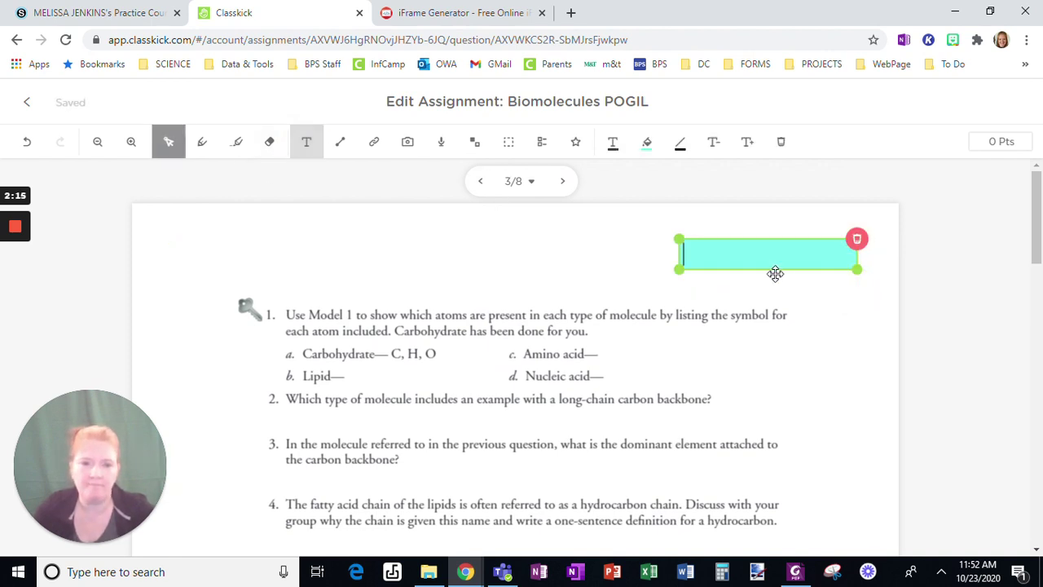
type("The ben")
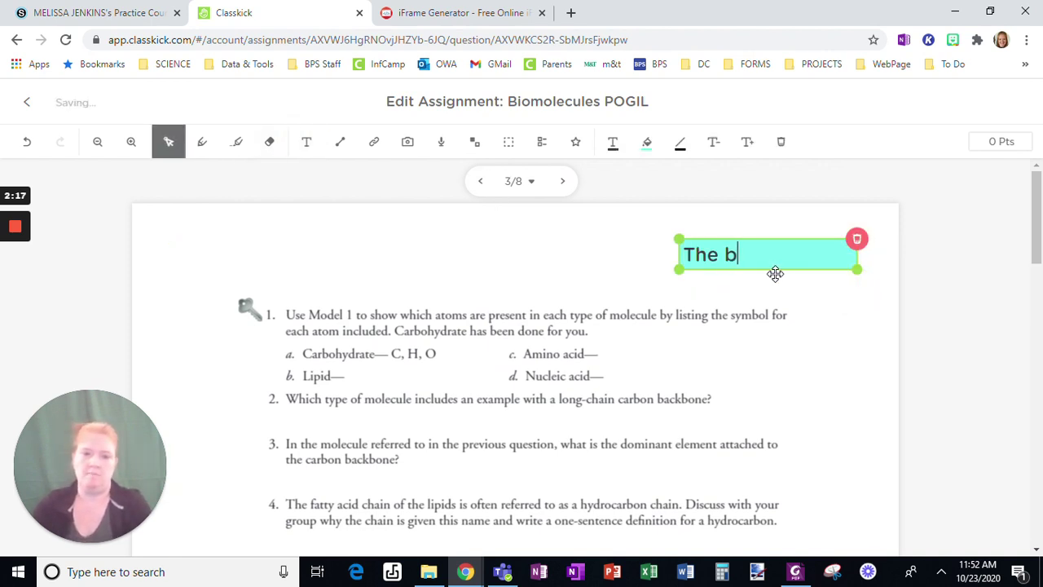
key("BackSpace")
key("BackSpace")
key("BackSpace")
type("pen or t")
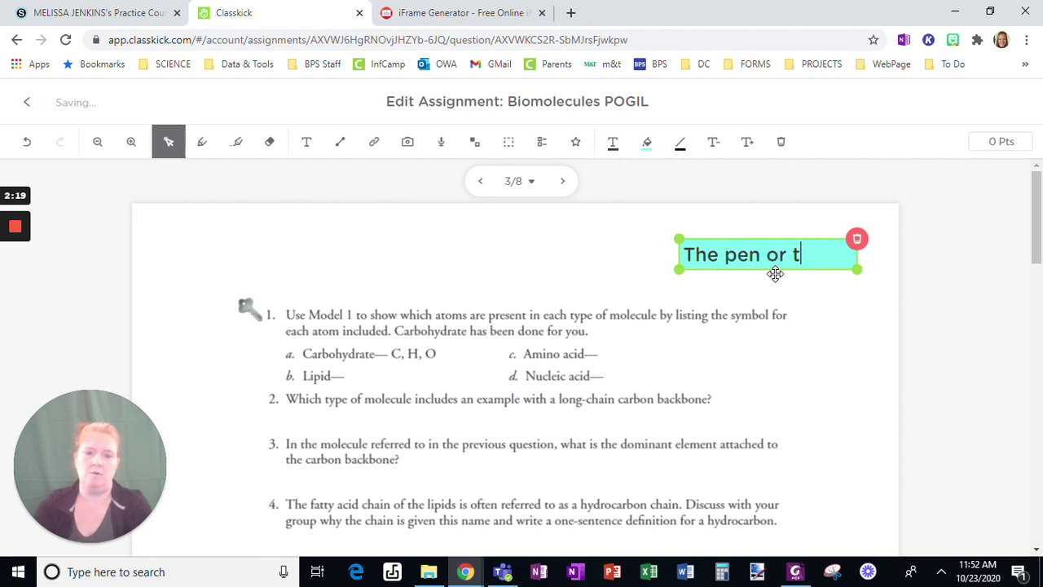
type("extbook")
key("BackSpace")
key("BackSpace")
key("BackSpace")
type("x to")
key("BackSpace")
key("BackSpace")
type("ox tool are best here")
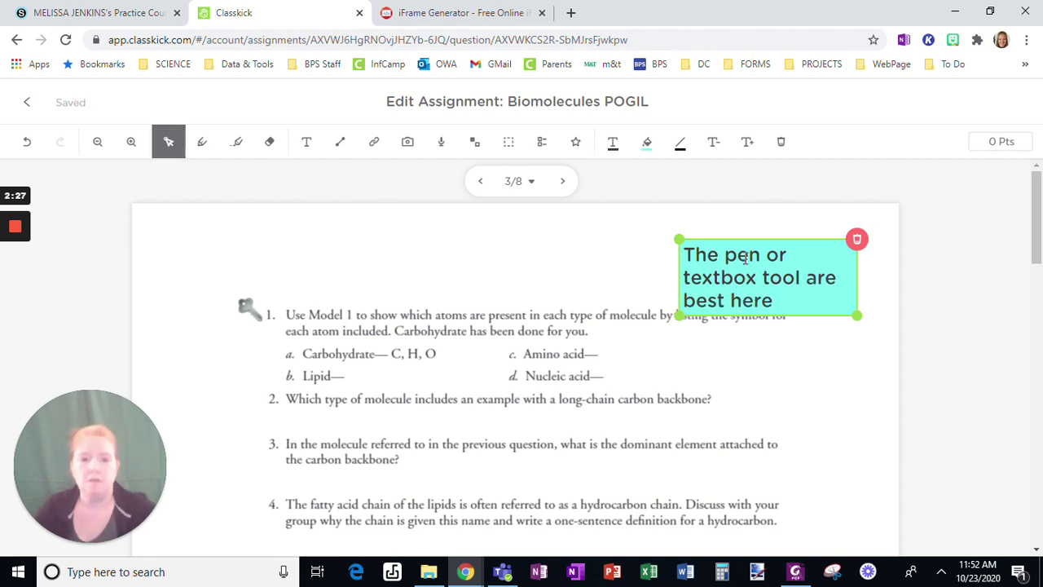
left_click_drag(744, 236, 752, 215)
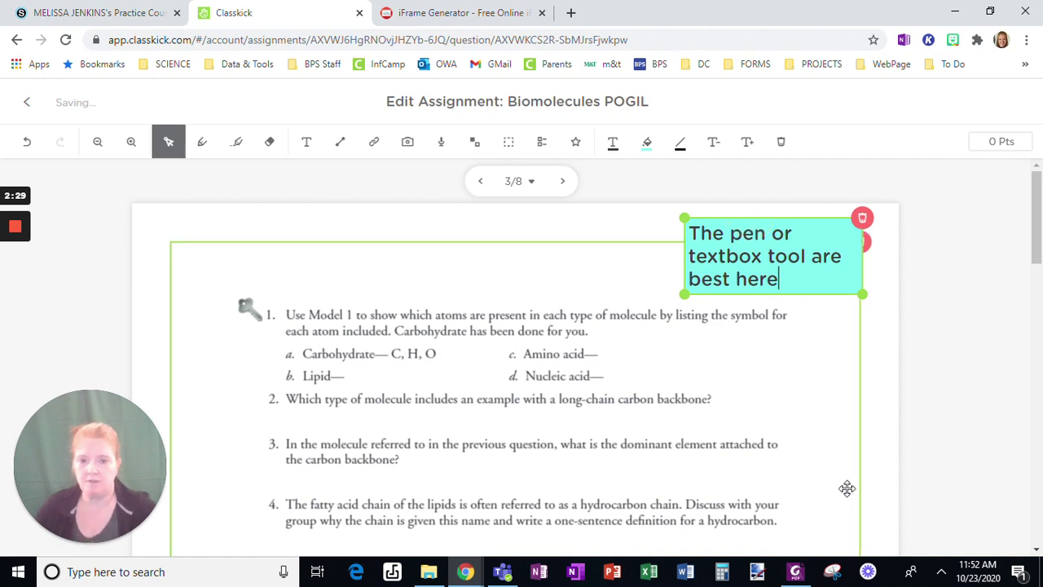
scroll(864, 417, "down", 2)
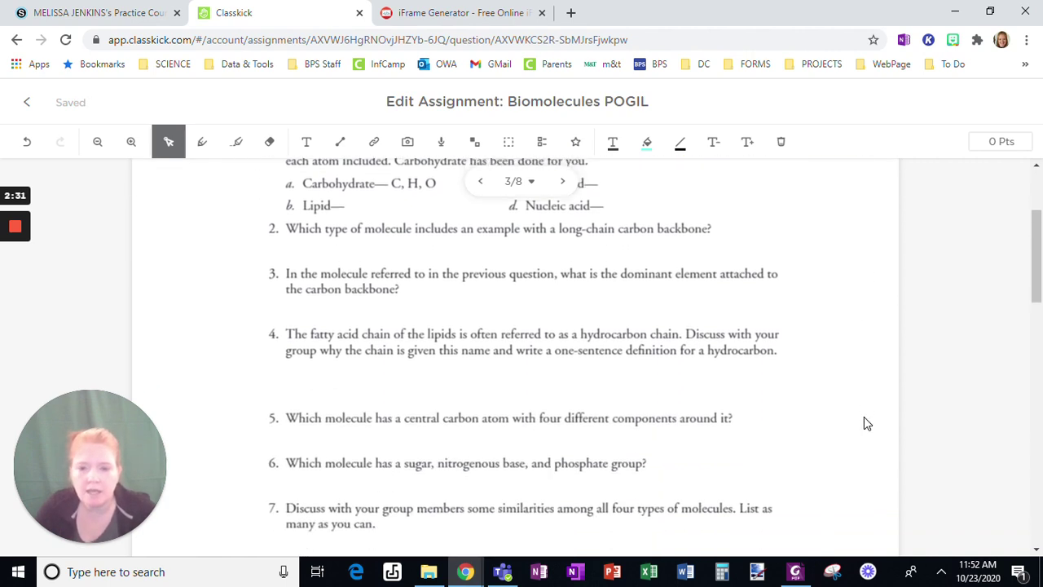
scroll(866, 422, "down", 3)
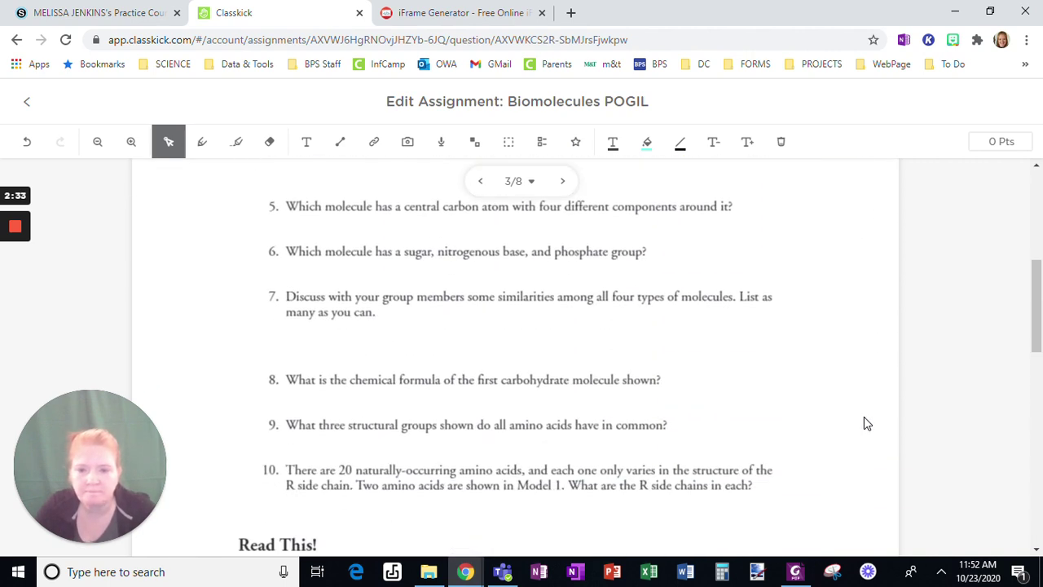
scroll(866, 422, "down", 1)
scroll(866, 423, "up", 1)
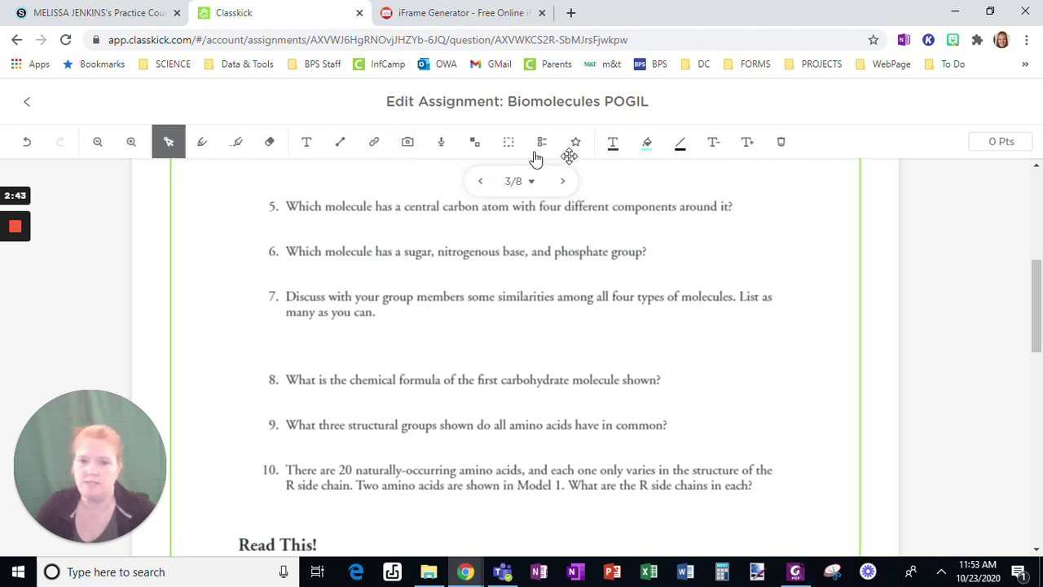
Add a note below question 7 reading 'For #7, record an audio of your answer.'.
left_click(306, 142)
left_click_drag(616, 319, 848, 359)
type("Fo")
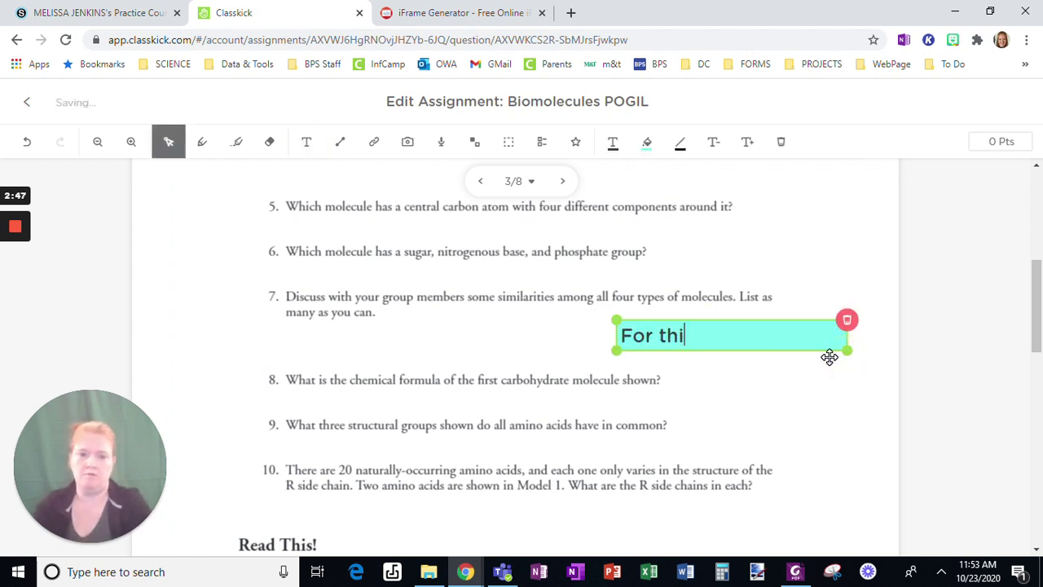
type("r #")
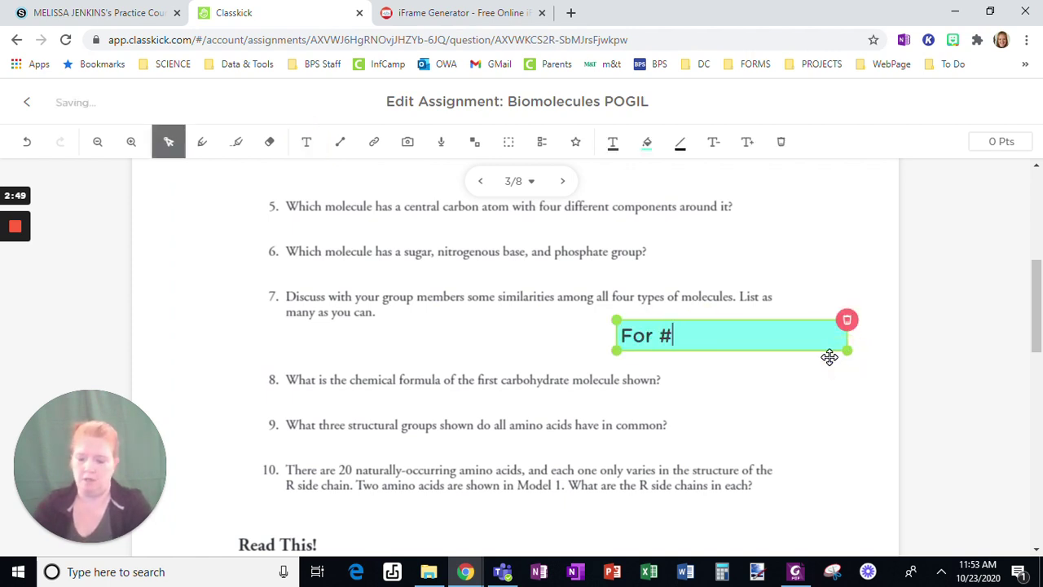
type("7, recor an ad")
key("BackSpace")
type("udio of your answer.")
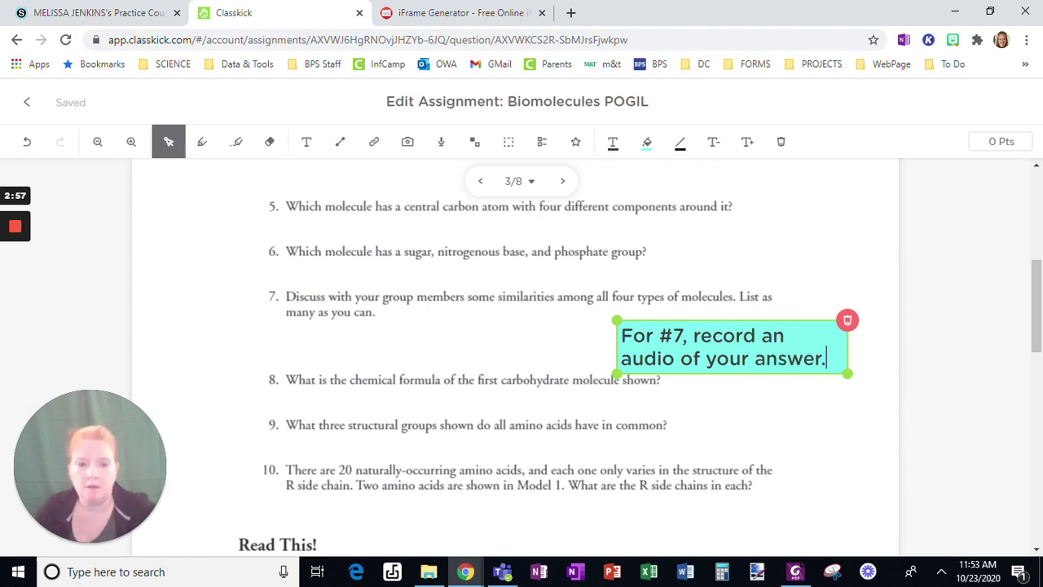
left_click_drag(799, 318, 806, 308)
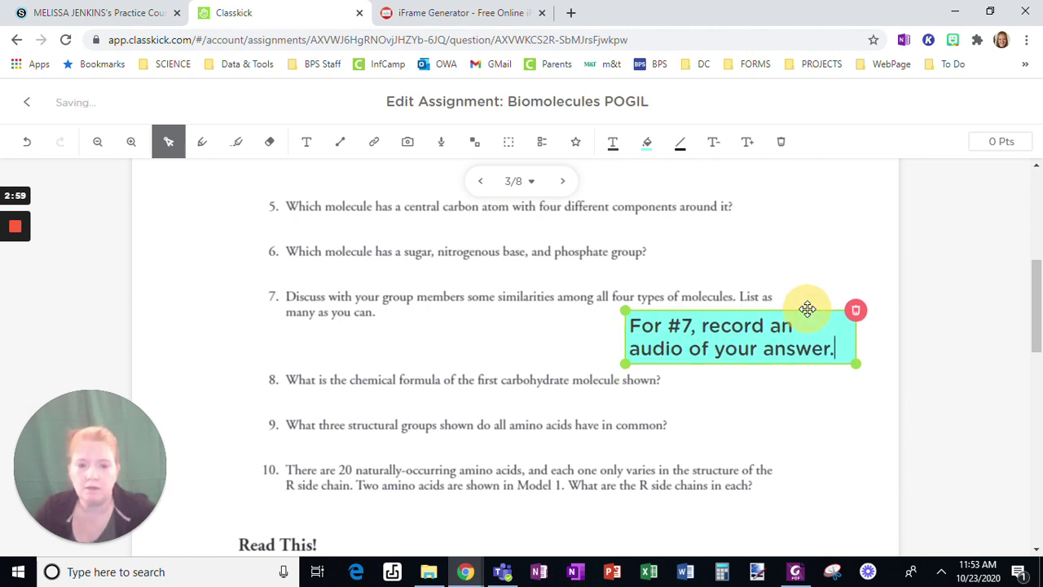
scroll(728, 453, "down", 5)
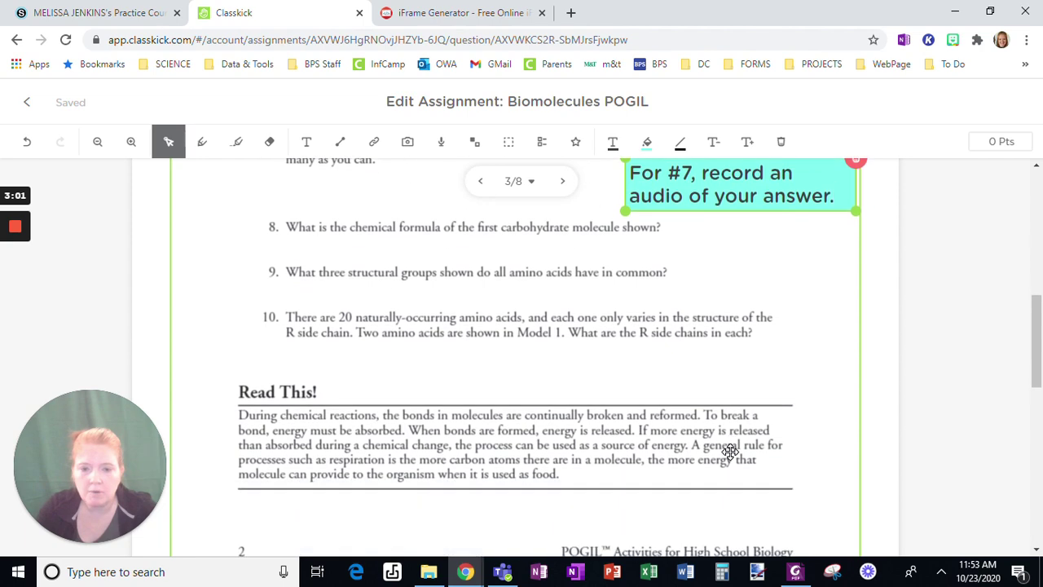
Move through page 4 to page 5 and scroll to the STOP sign below question 17.
left_click(562, 181)
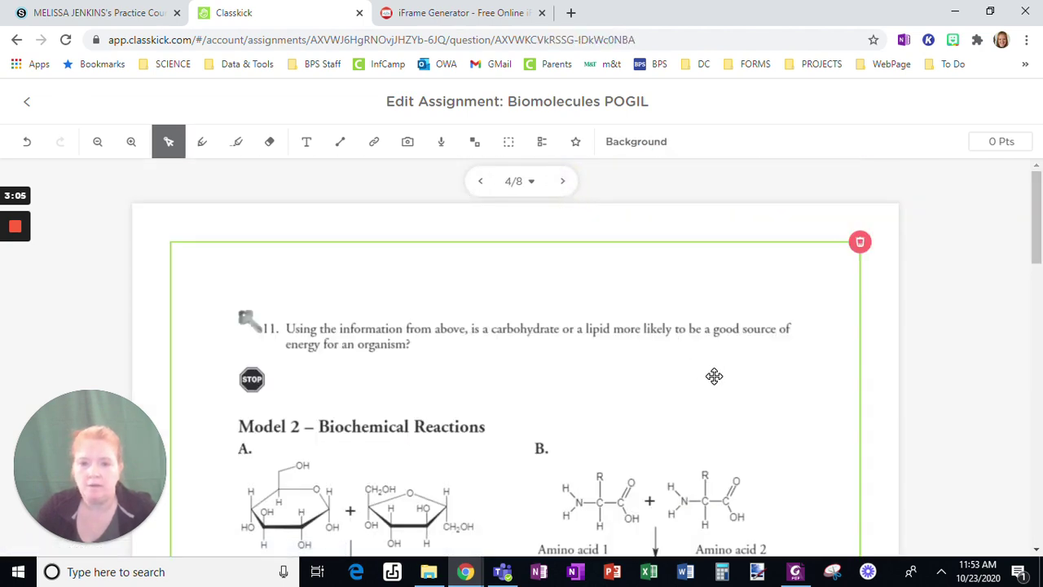
scroll(712, 374, "down", 3)
scroll(714, 375, "down", 8)
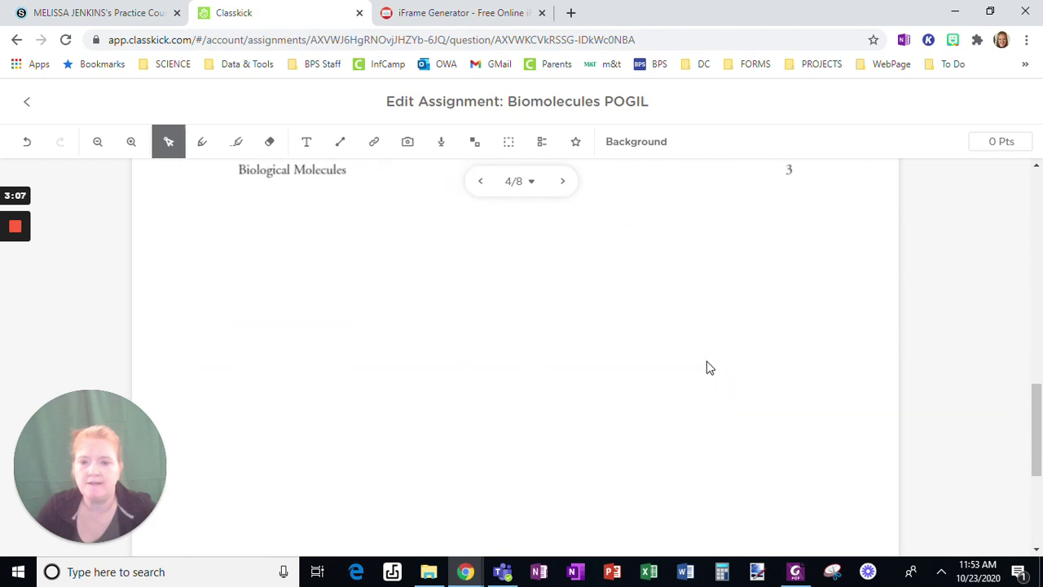
left_click(571, 188)
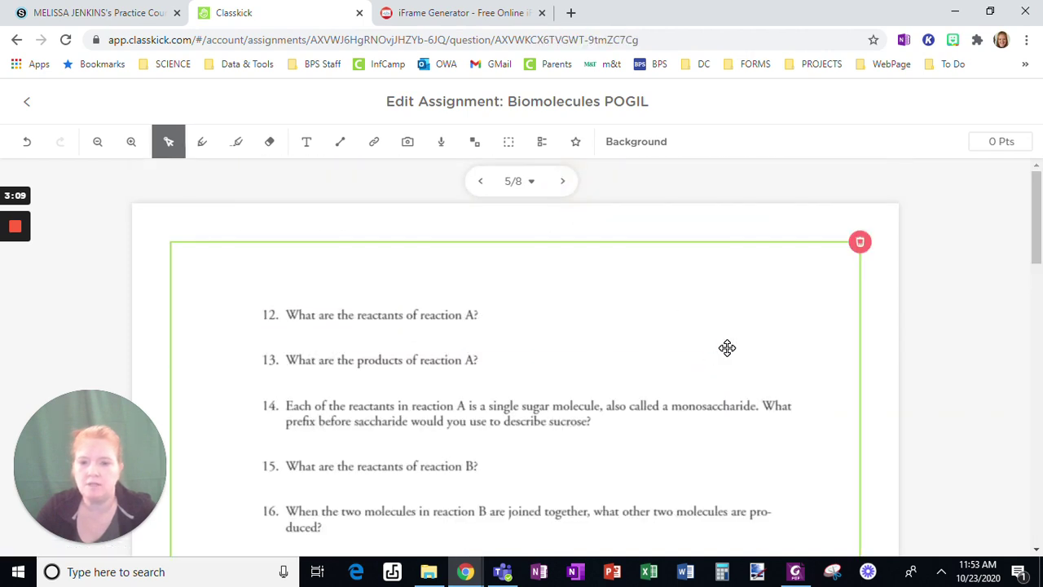
scroll(726, 348, "down", 2)
scroll(727, 348, "down", 2)
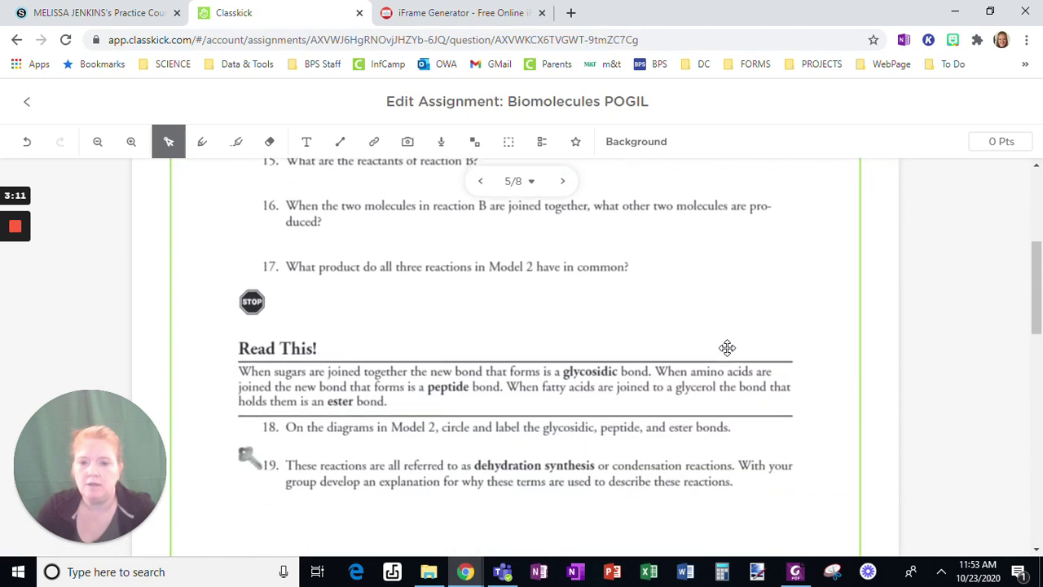
scroll(726, 348, "down", 1)
scroll(726, 348, "up", 1)
scroll(727, 348, "up", 4)
scroll(693, 354, "down", 1)
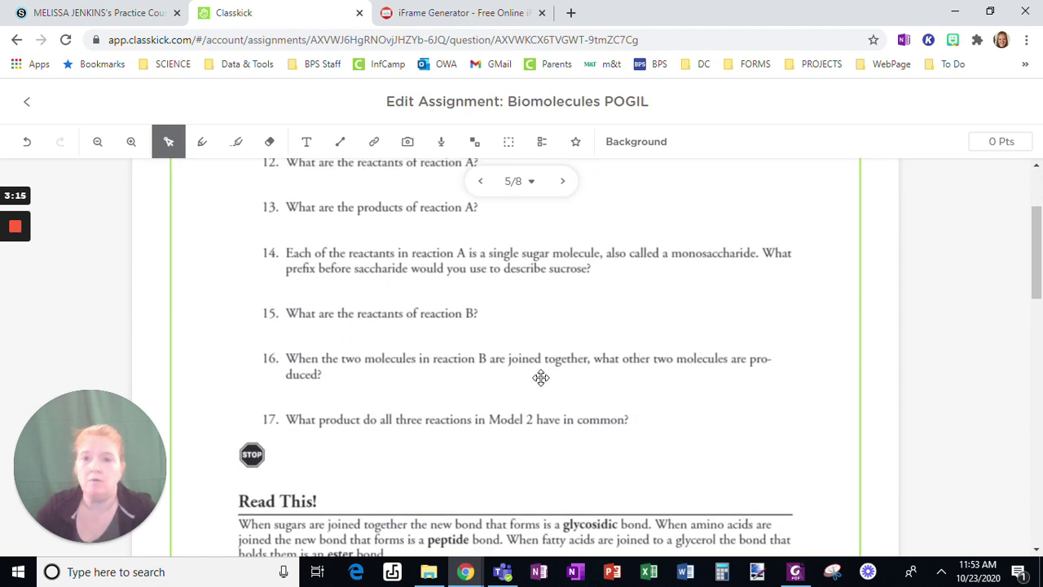
Add and copy the note 'Raise your hand so I can check before going on.', then return to page 4.
left_click(307, 145)
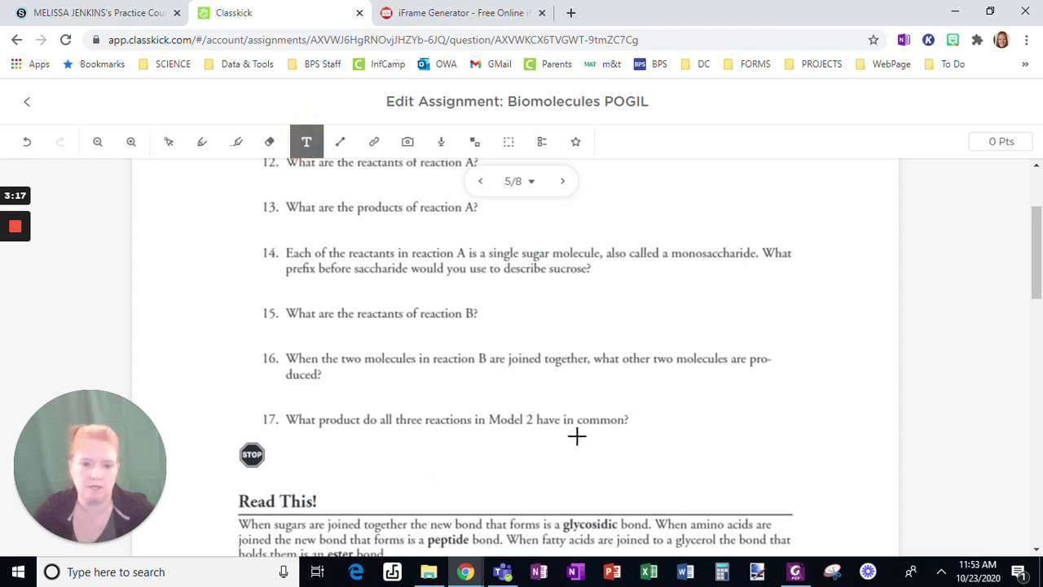
left_click_drag(547, 432, 832, 482)
type("R")
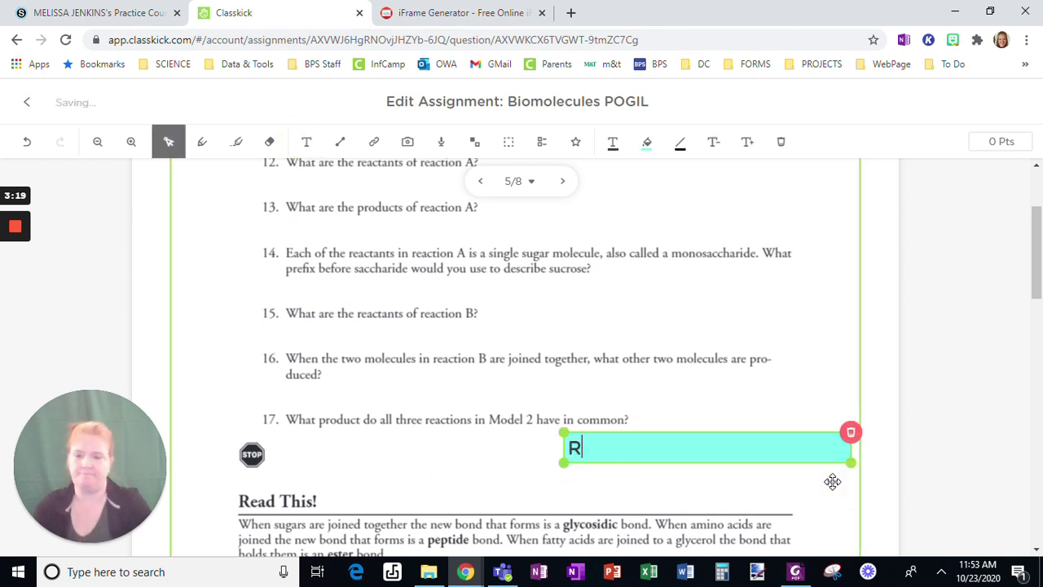
type("aise your hand s")
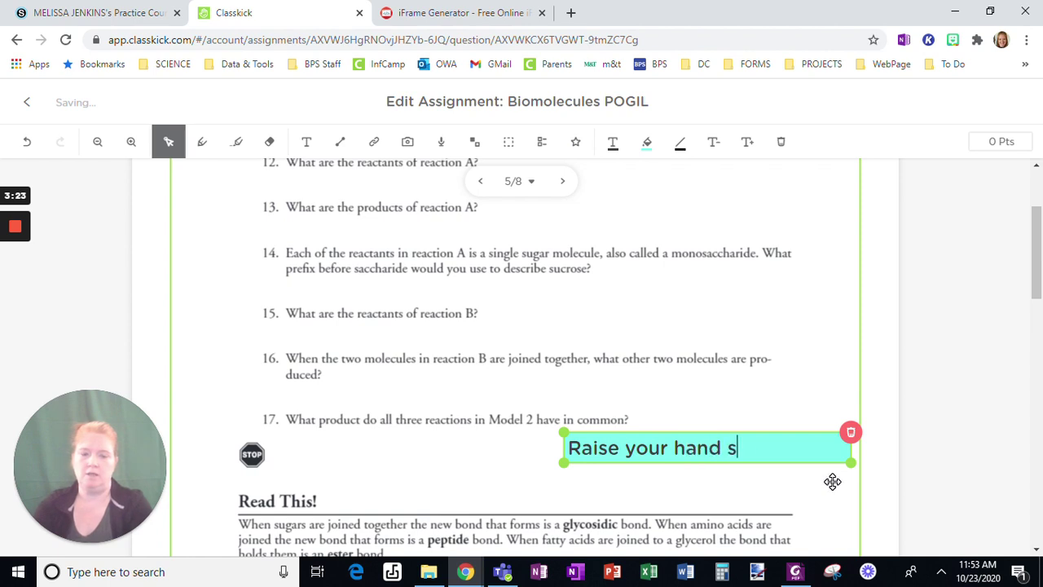
type("can check before going")
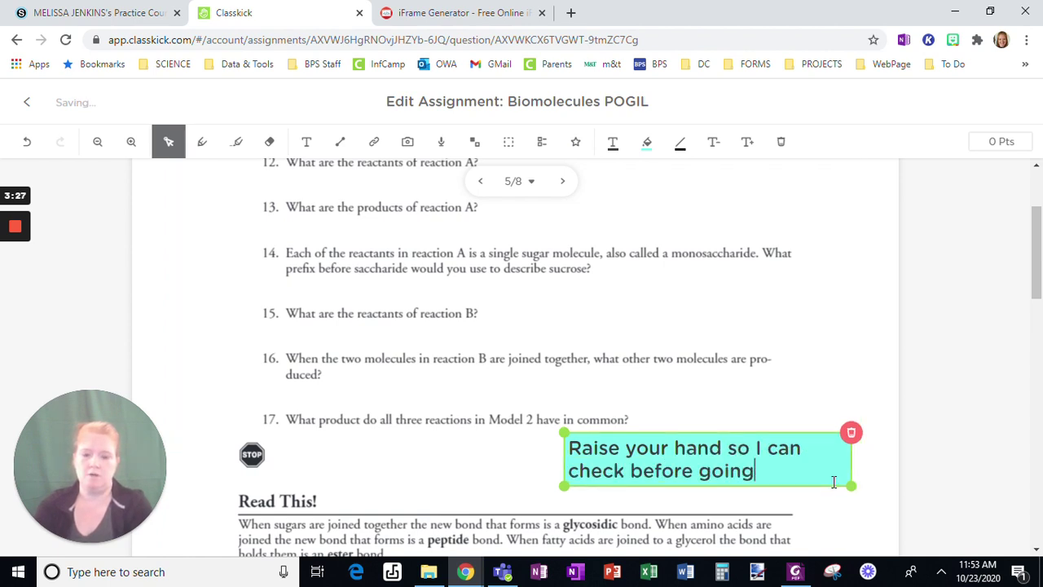
key("ctrl+a")
key("ctrl+c")
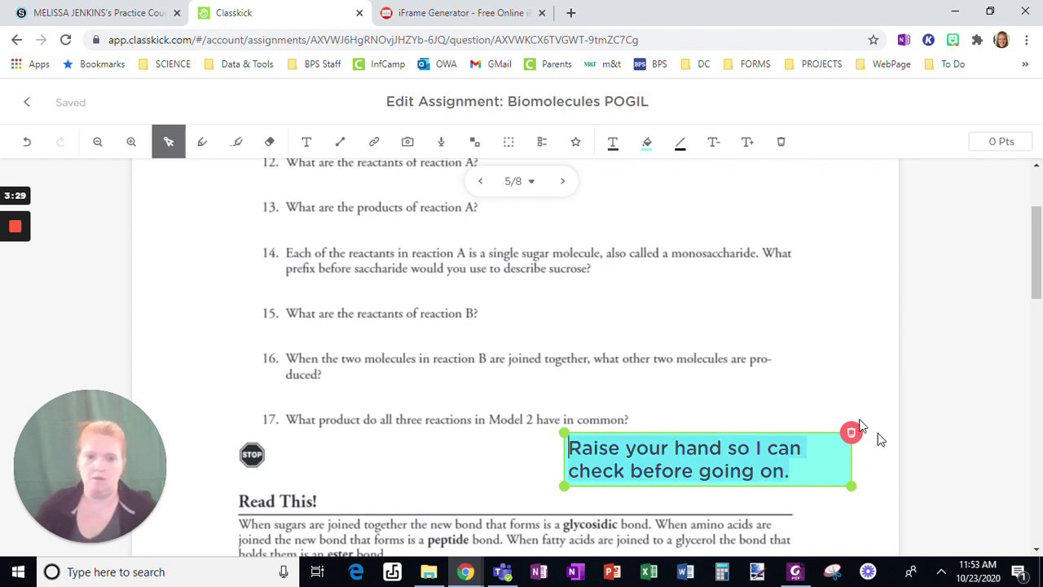
left_click(905, 350)
left_click(481, 182)
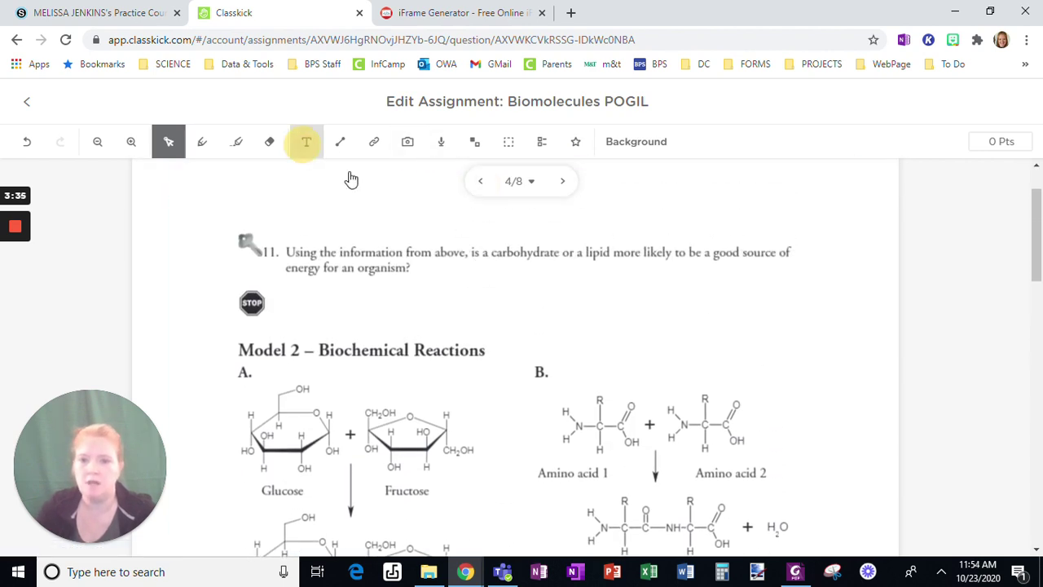
Paste the raise-your-hand note into a new text box beside page 4's STOP sign.
left_click(304, 147)
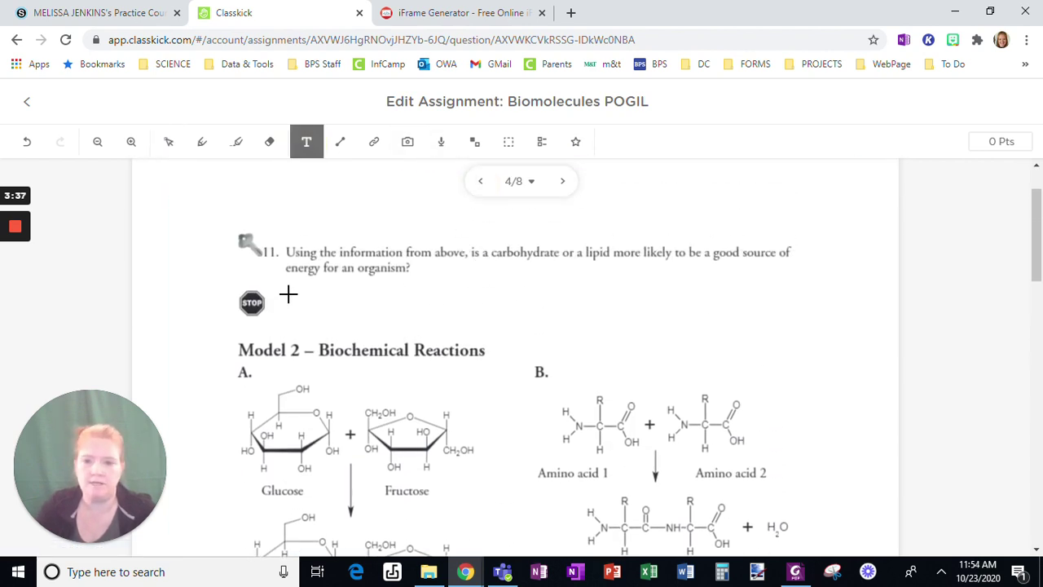
left_click_drag(292, 295, 516, 335)
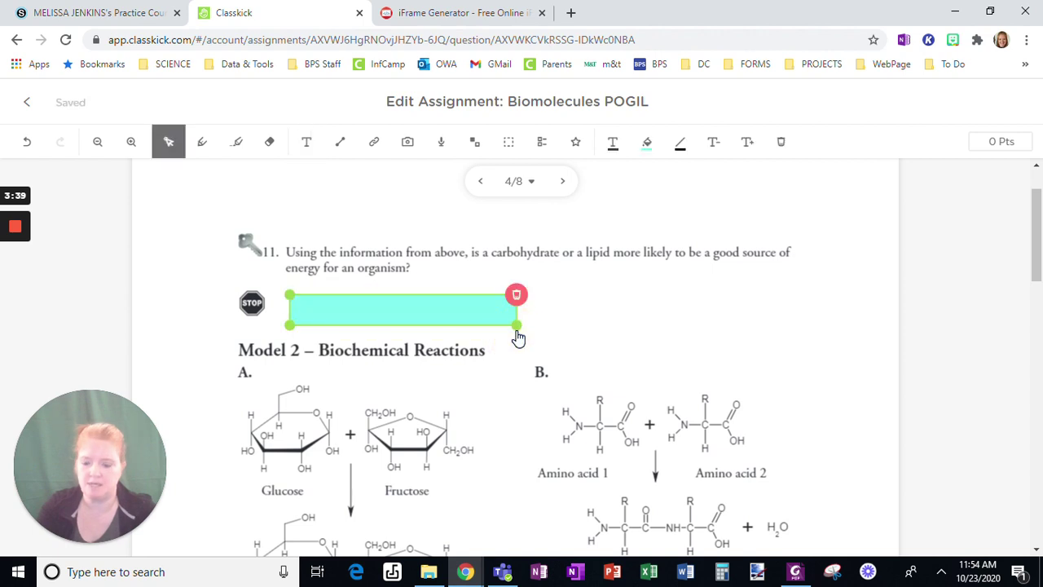
key("ctrl+v")
left_click_drag(425, 292, 431, 278)
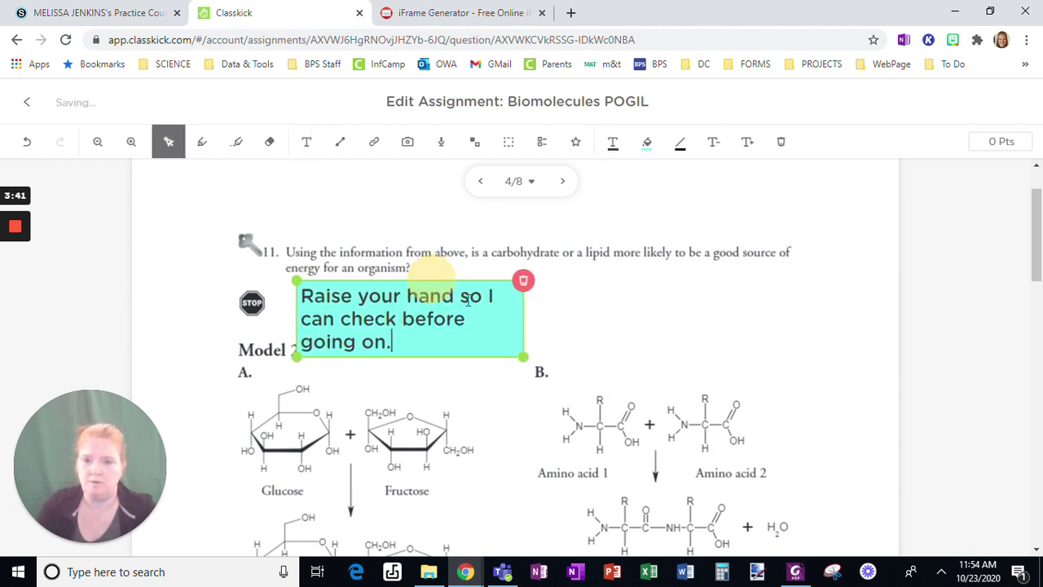
Shrink the note's text two sizes, widen it to one line, and place it beside STOP.
key("ctrl+a")
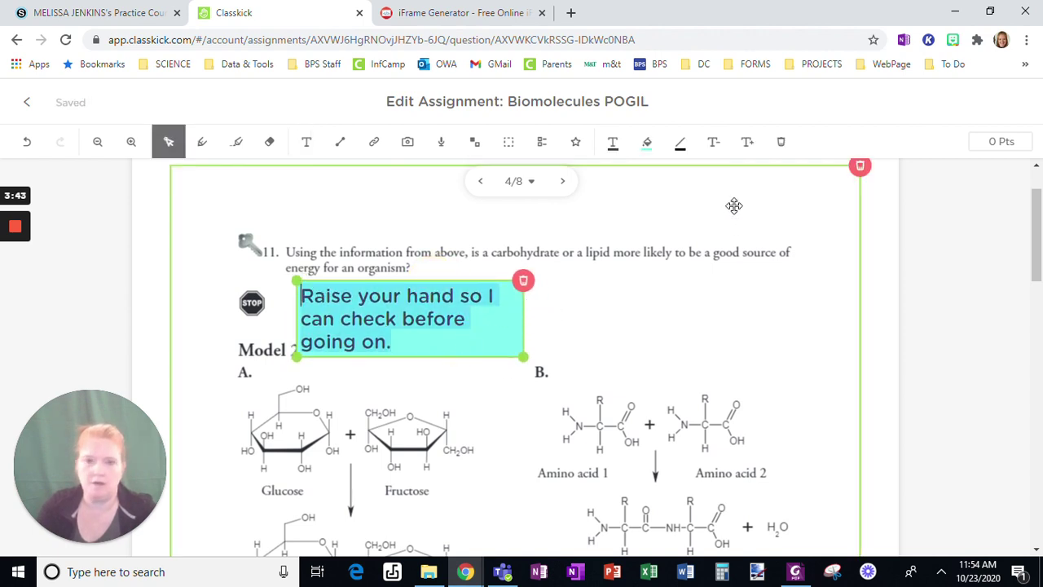
left_click(721, 148)
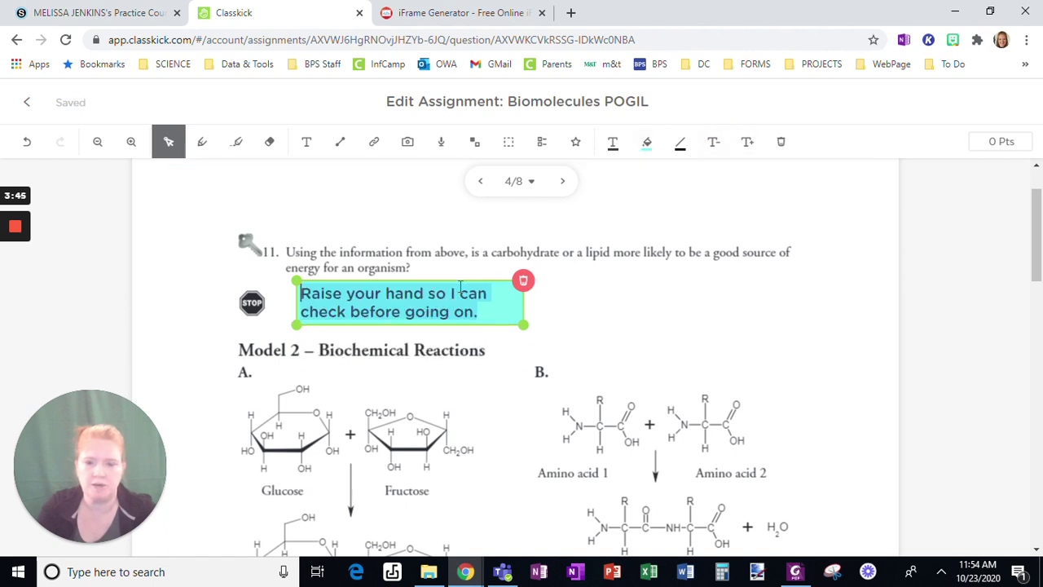
left_click_drag(457, 279, 439, 286)
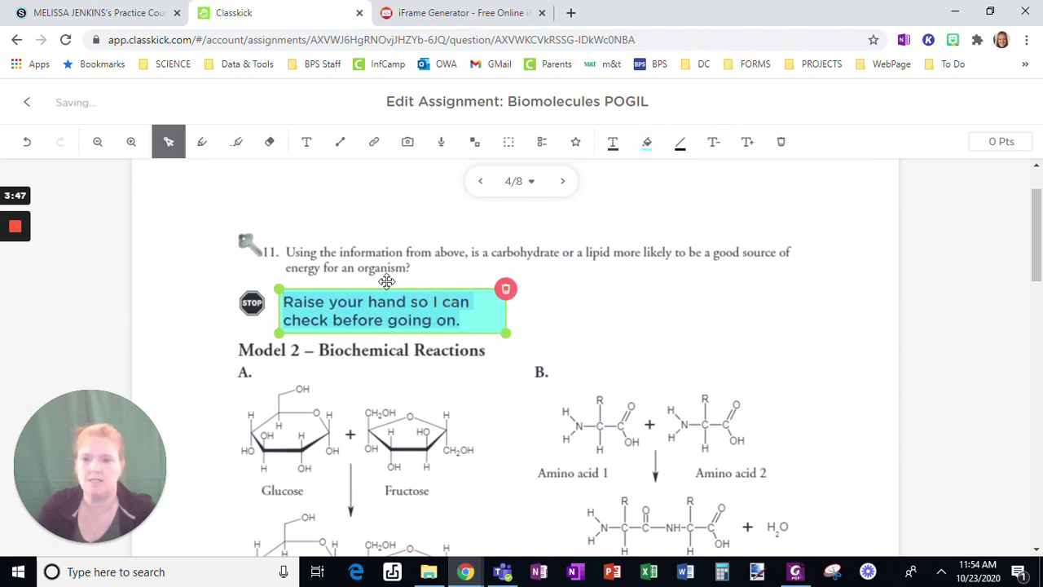
left_click(714, 141)
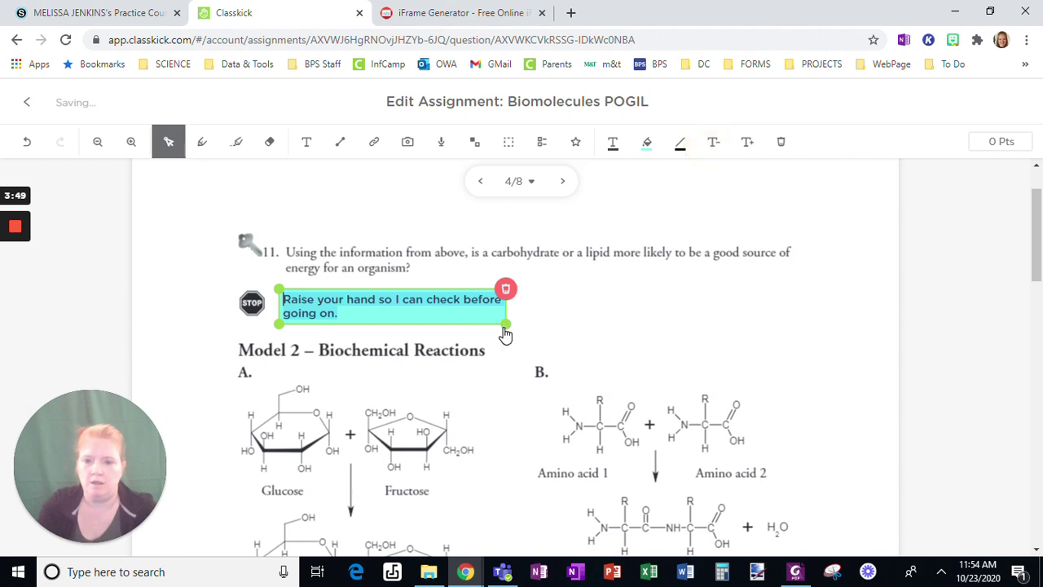
left_click_drag(505, 326, 600, 317)
left_click(569, 312)
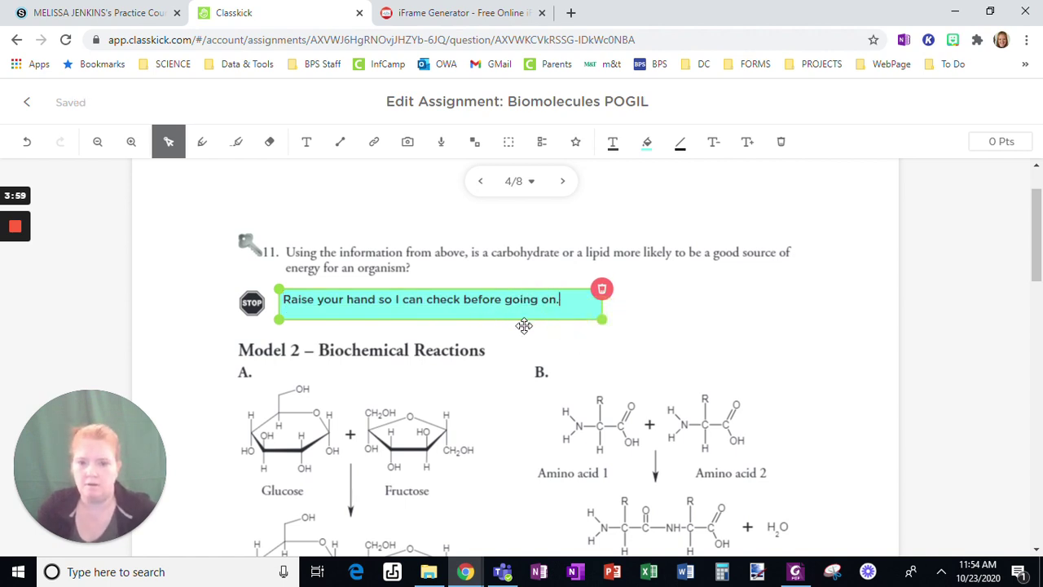
left_click(602, 313)
left_click_drag(439, 303, 431, 313)
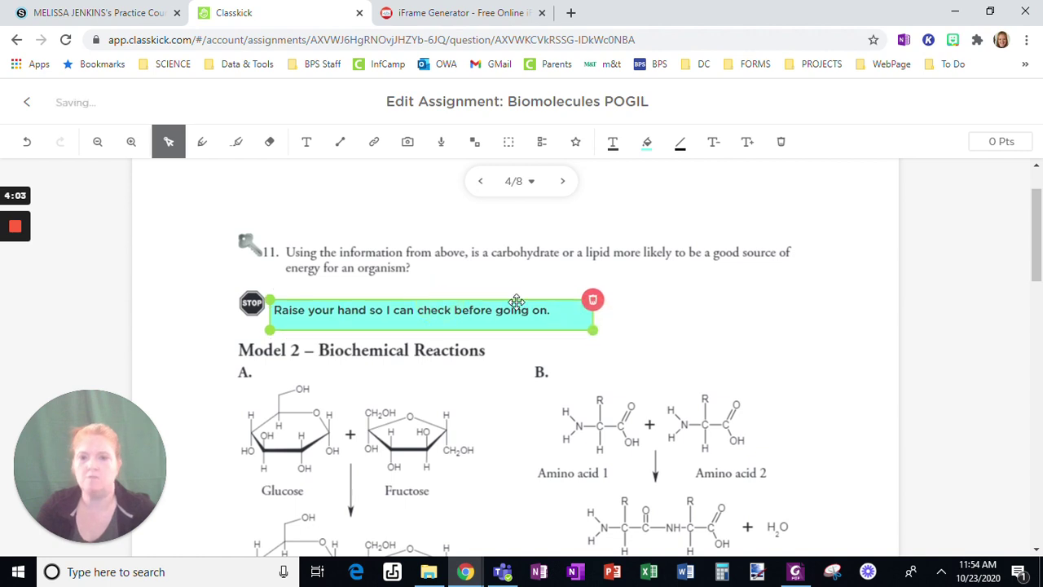
Page through the assignment from page 3 to page 5.
left_click(473, 183)
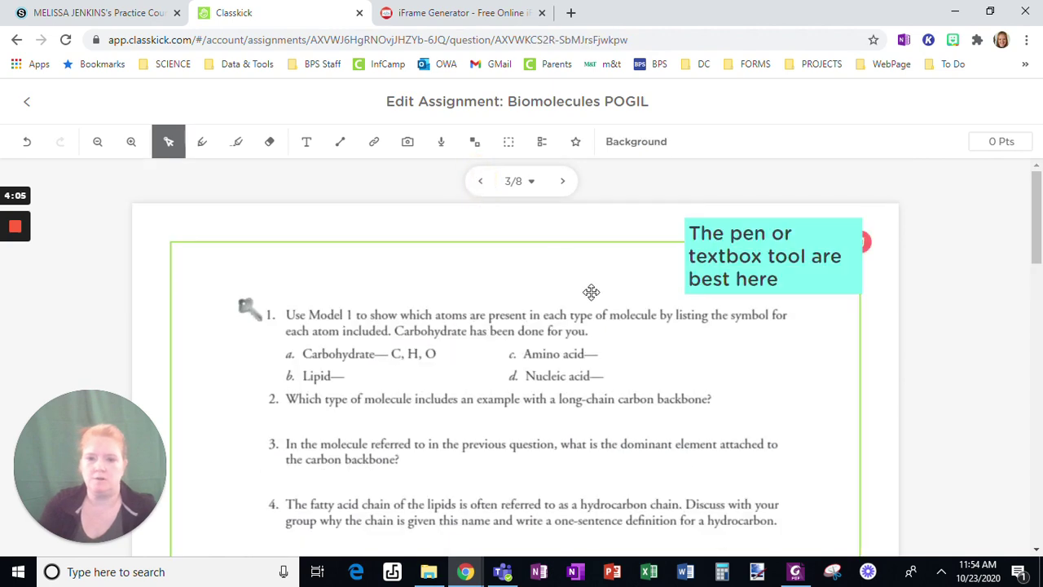
scroll(586, 285, "down", 6)
scroll(595, 293, "down", 2)
scroll(593, 295, "up", 10)
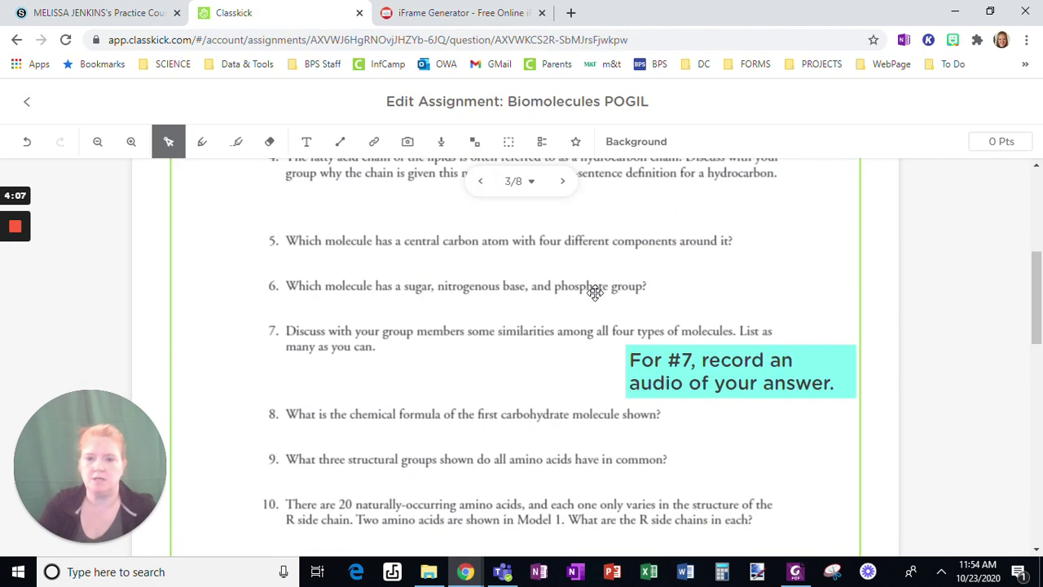
scroll(589, 295, "down", 5)
left_click(561, 181)
scroll(580, 261, "down", 10)
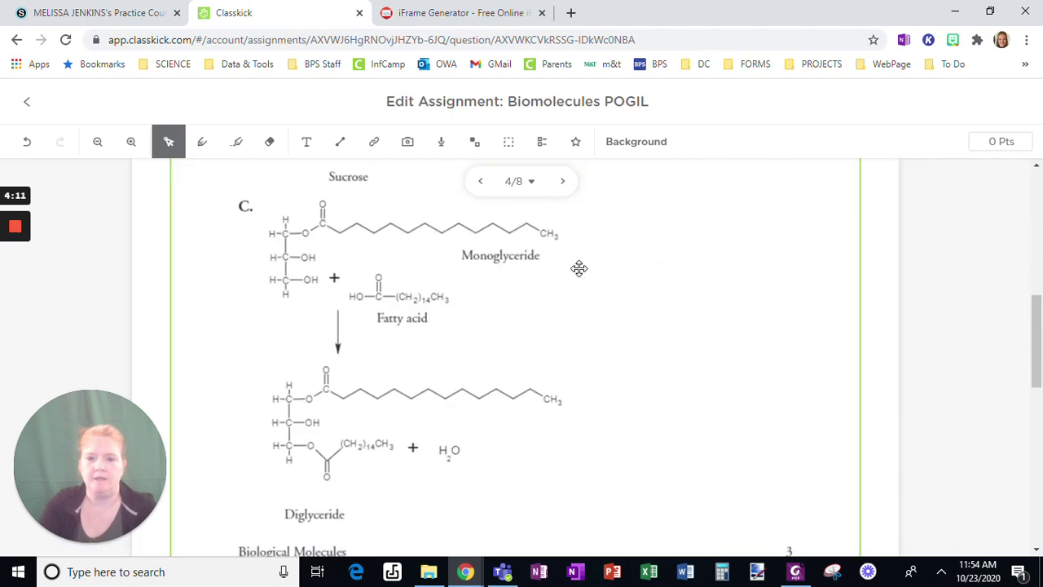
left_click(562, 190)
scroll(617, 298, "down", 4)
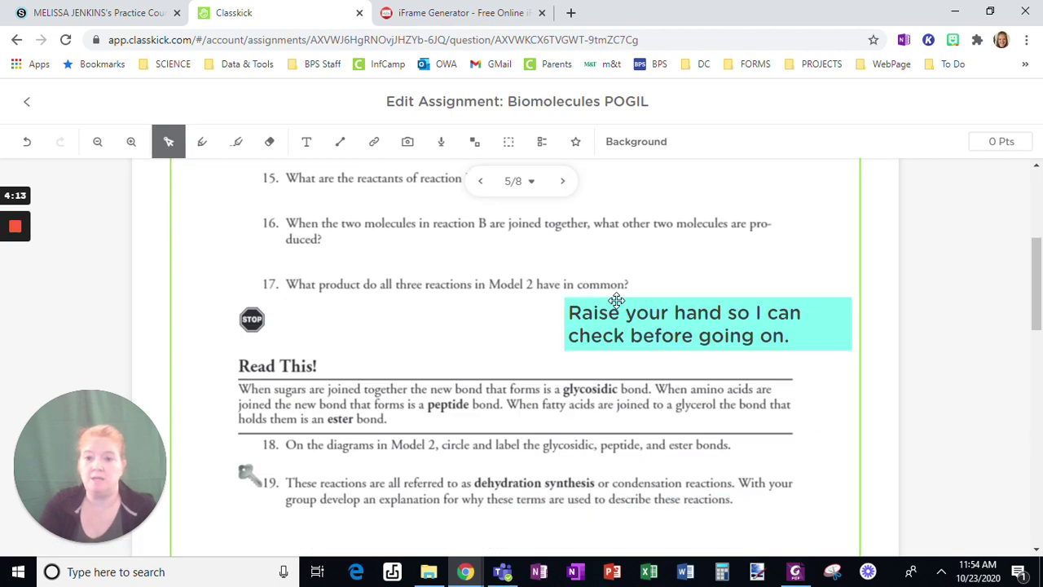
Shrink the raise-your-hand note's text two sizes and move it beside the STOP sign.
left_click(676, 300)
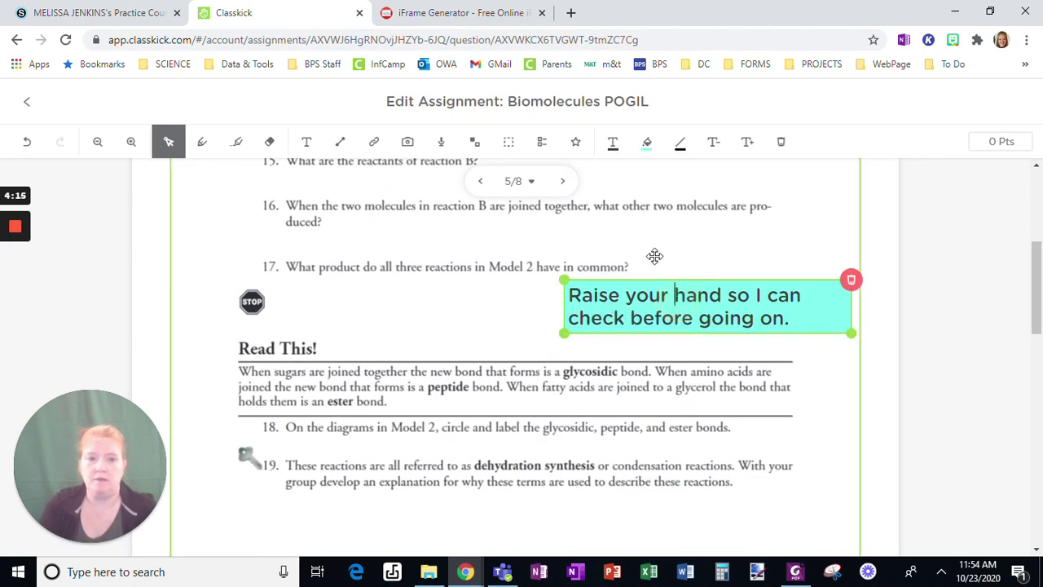
left_click(713, 142)
left_click(713, 142)
left_click_drag(712, 280, 424, 300)
Page forward past the Extension Questions to the blank page 7.
left_click(562, 180)
scroll(657, 356, "down", 15)
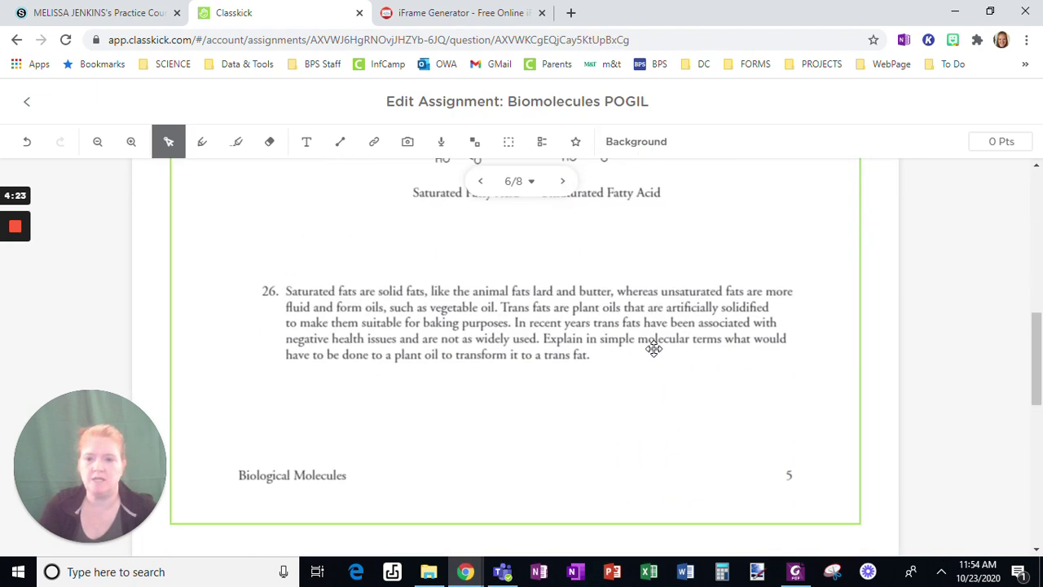
scroll(657, 356, "up", 2)
scroll(656, 352, "up", 5)
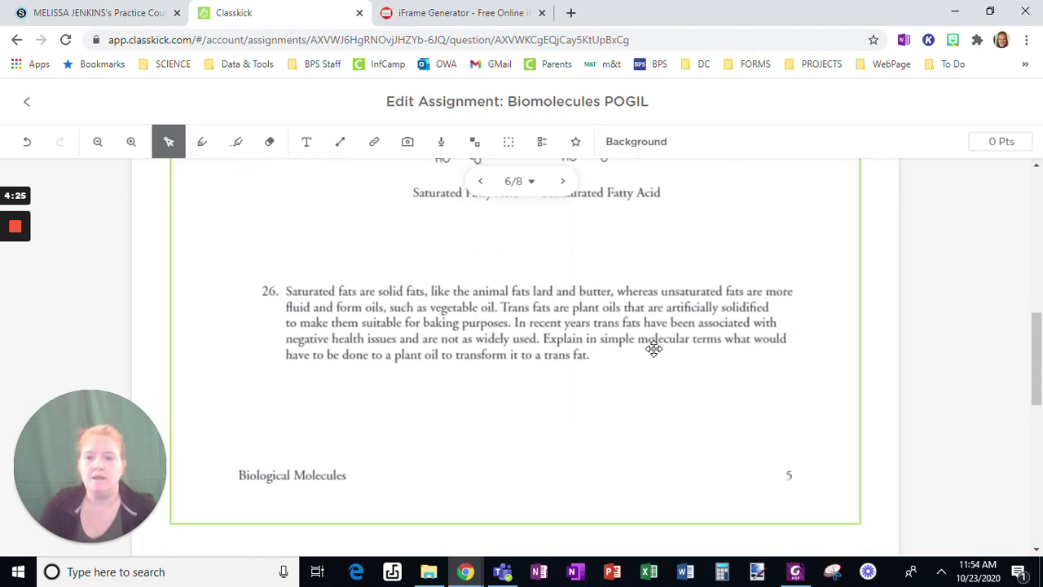
scroll(652, 349, "up", 5)
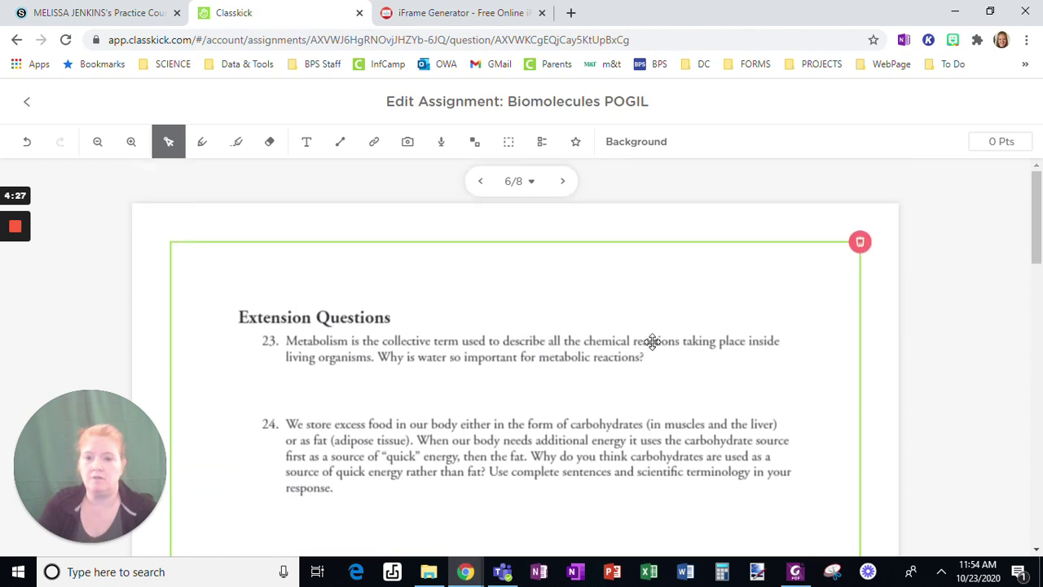
left_click(562, 181)
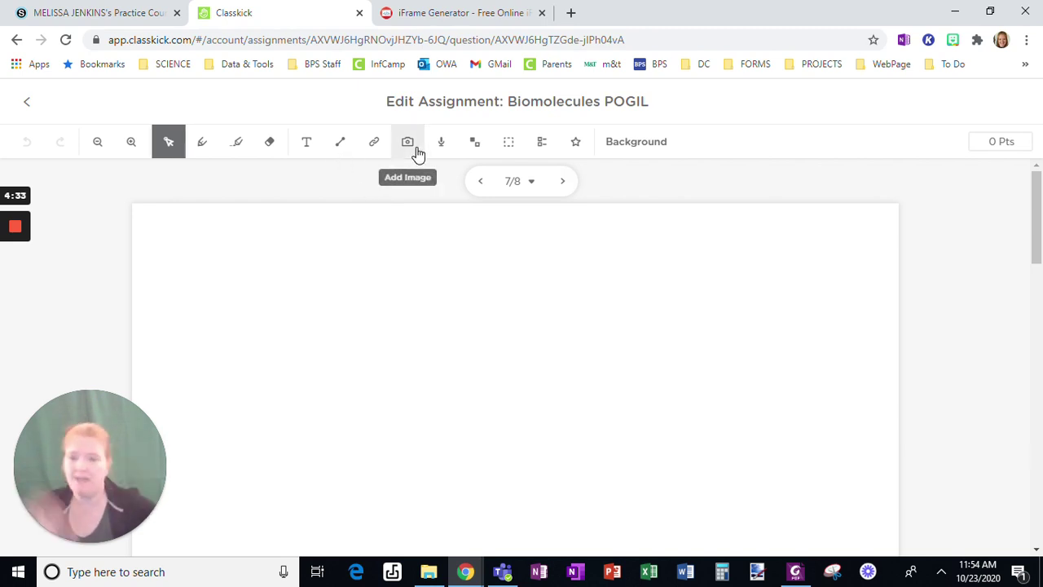
Jump via the page list to page 2 and review Model 1.
left_click(480, 182)
left_click(480, 182)
left_click(515, 183)
left_click(524, 139)
scroll(583, 342, "down", 3)
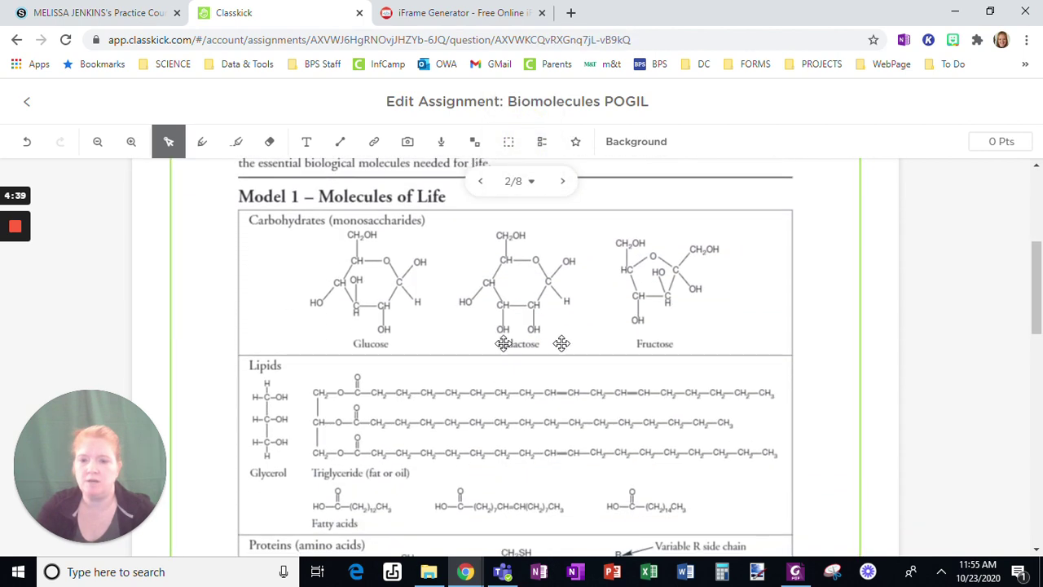
scroll(406, 314, "down", 1)
scroll(513, 360, "down", 2)
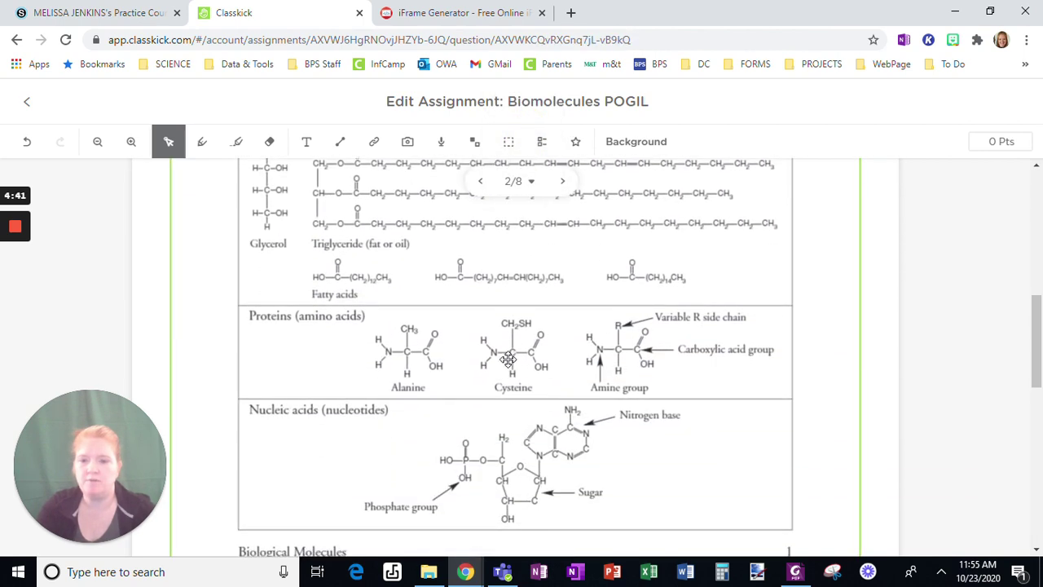
scroll(590, 429, "down", 1)
scroll(596, 432, "up", 7)
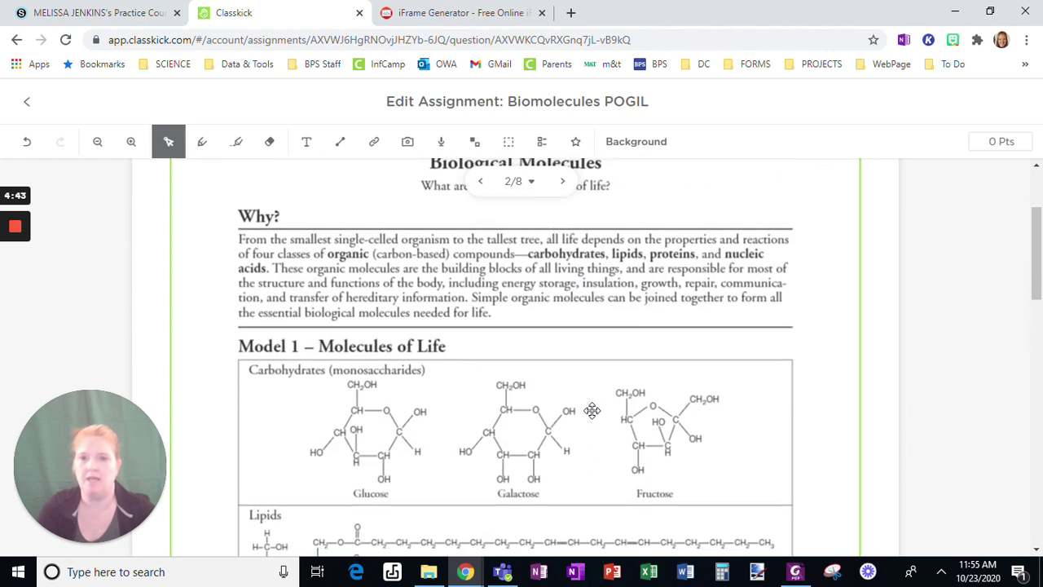
Return to blank page 7 and choose to upload an image from the computer.
left_click(527, 184)
left_click(537, 367)
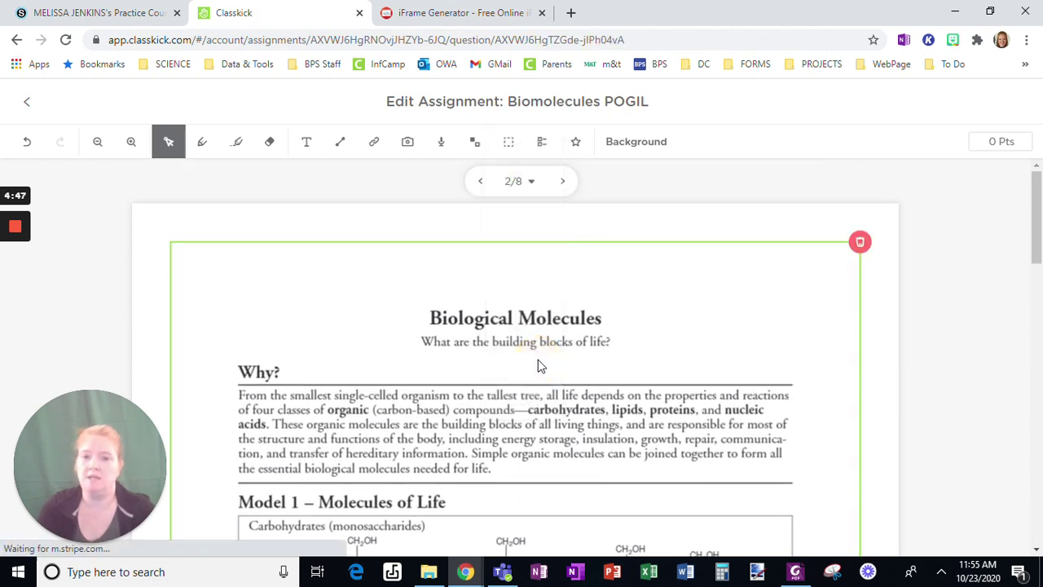
left_click(405, 145)
left_click(420, 178)
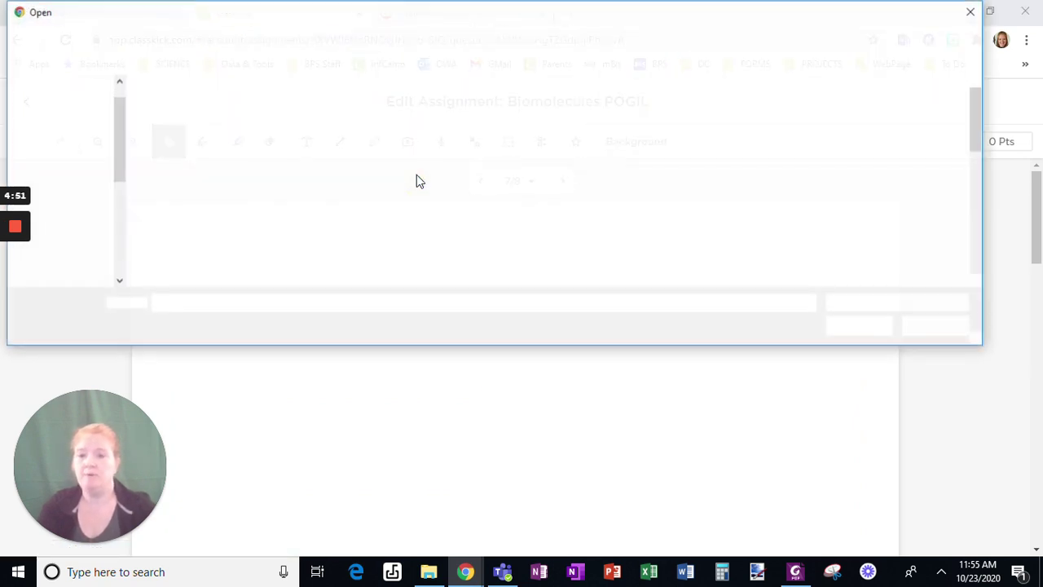
Open 6 Biological Molecules-S, crop the carbohydrate structures and add them to Q7.
left_click(274, 202)
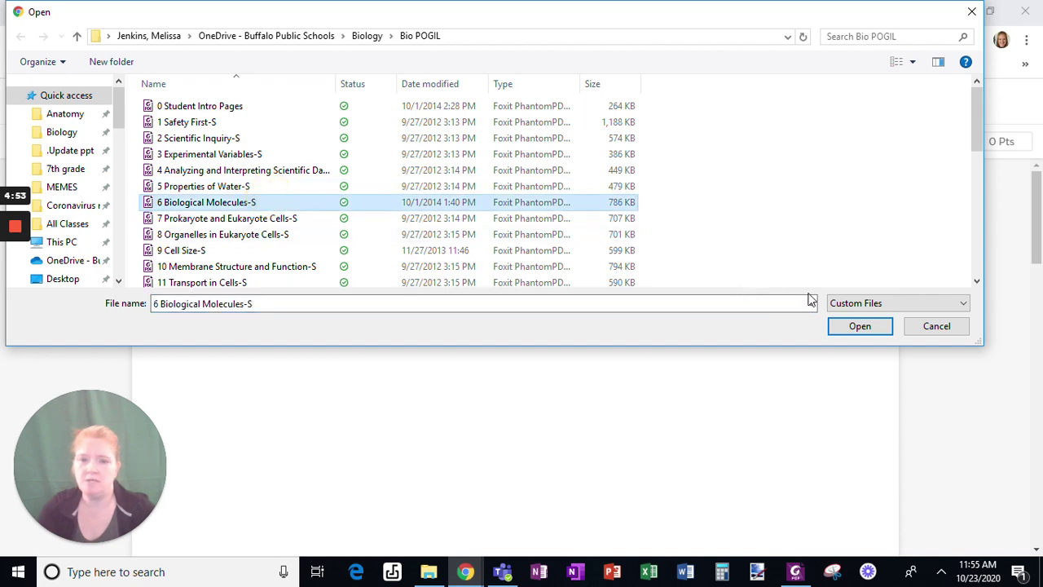
left_click(855, 326)
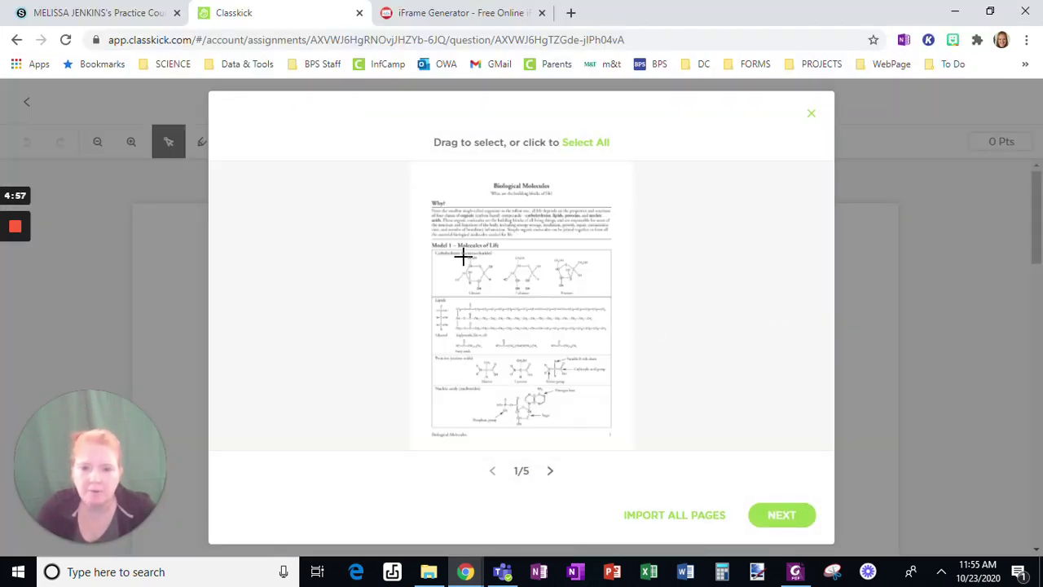
left_click_drag(452, 257, 599, 287)
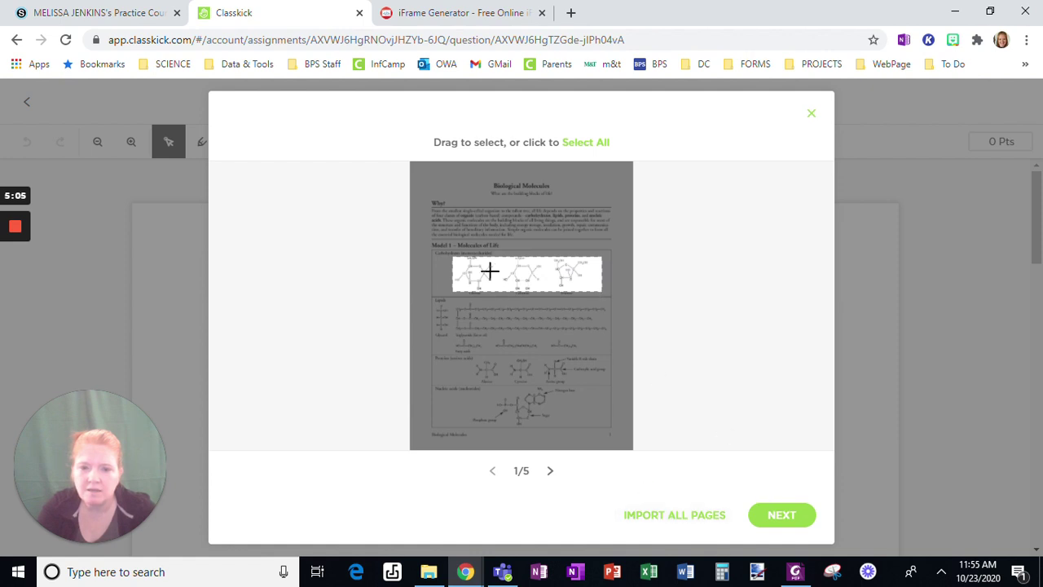
left_click_drag(453, 257, 584, 292)
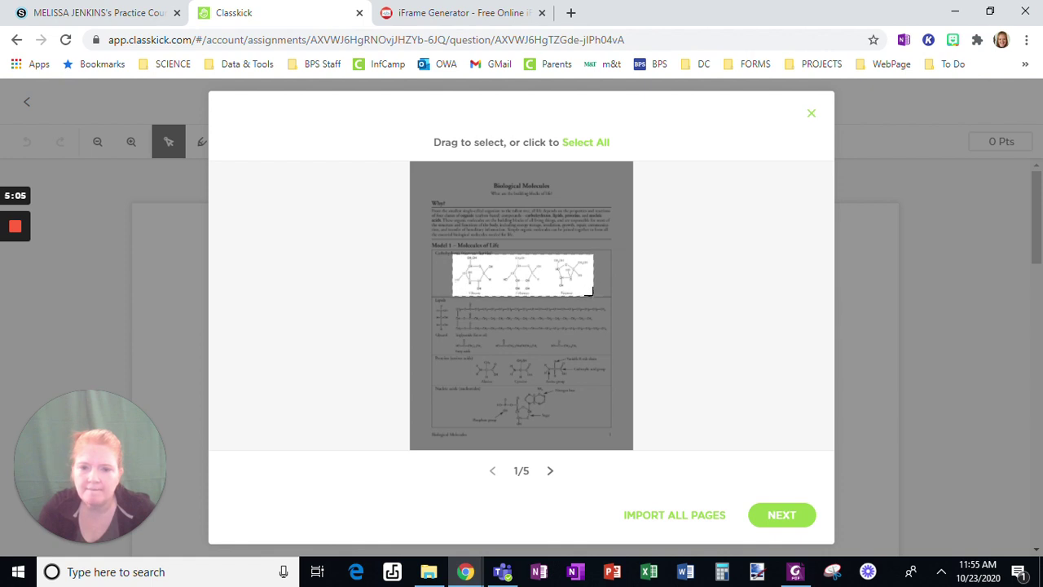
left_click(781, 514)
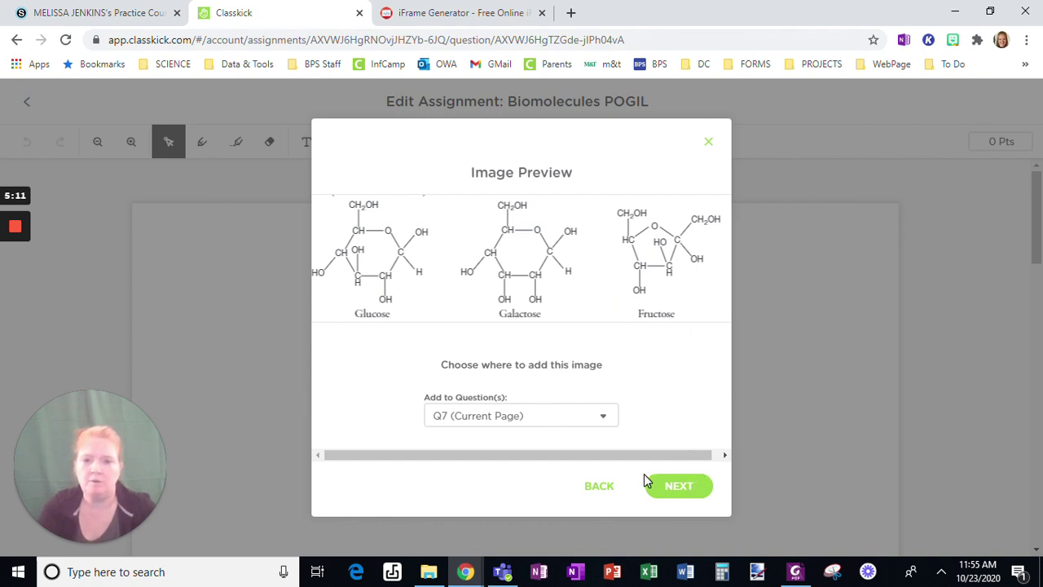
left_click(671, 494)
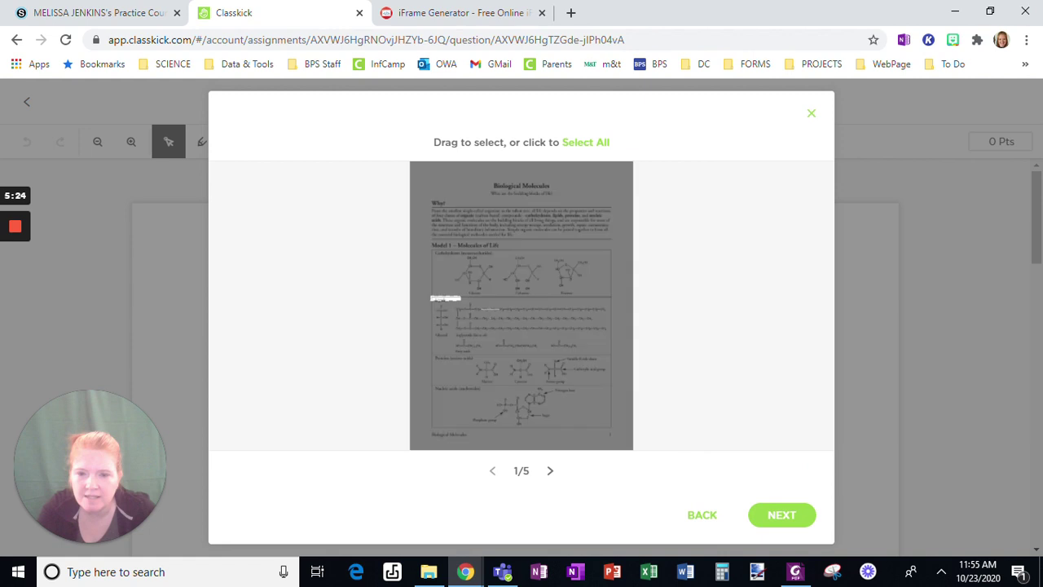
Crop the Lipids triglyceride structures, adjusting the crop once, and add them to Q7.
left_click_drag(460, 301, 563, 326)
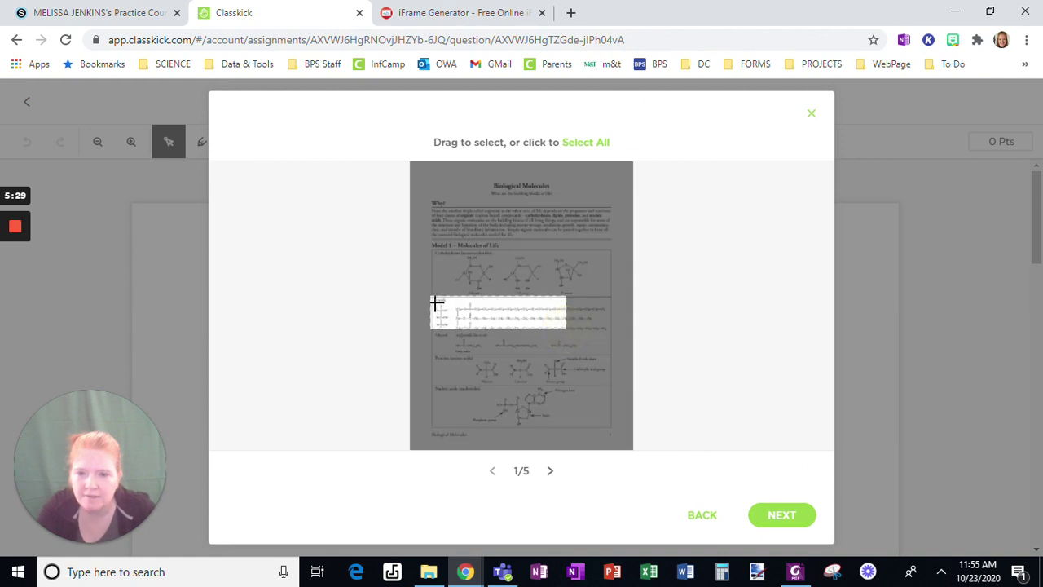
left_click_drag(436, 302, 607, 352)
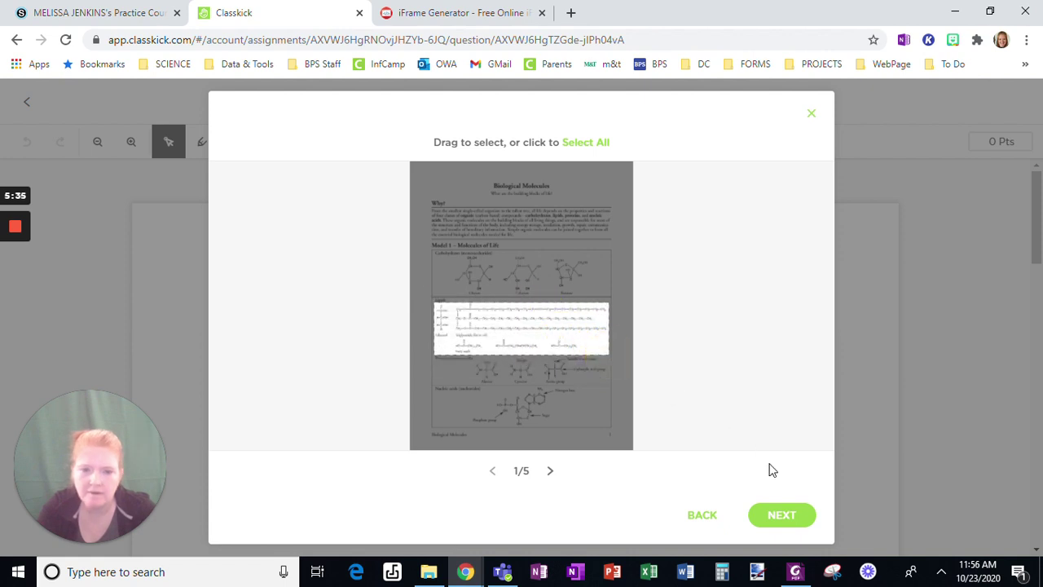
left_click(792, 515)
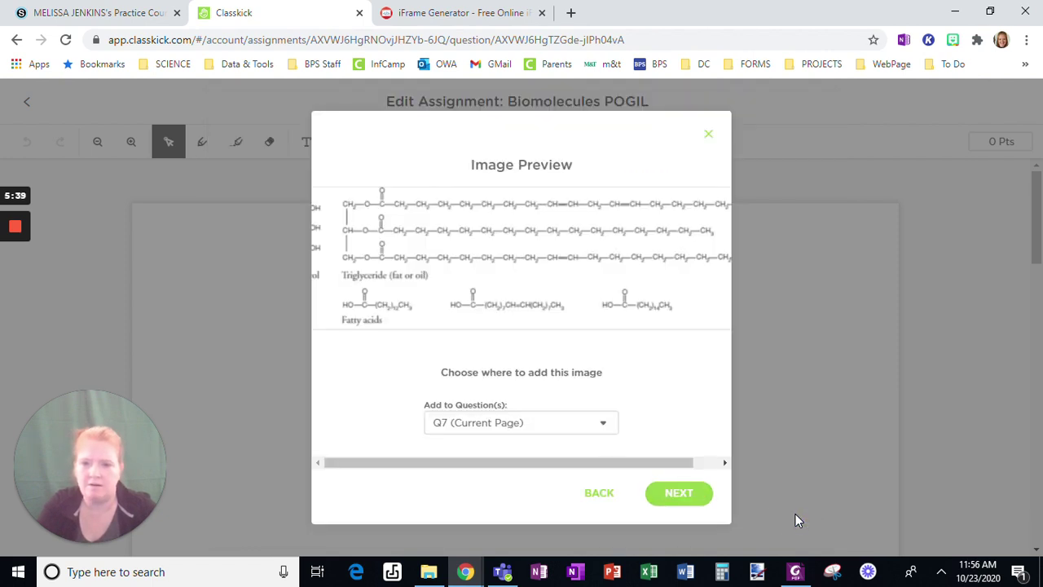
left_click(599, 492)
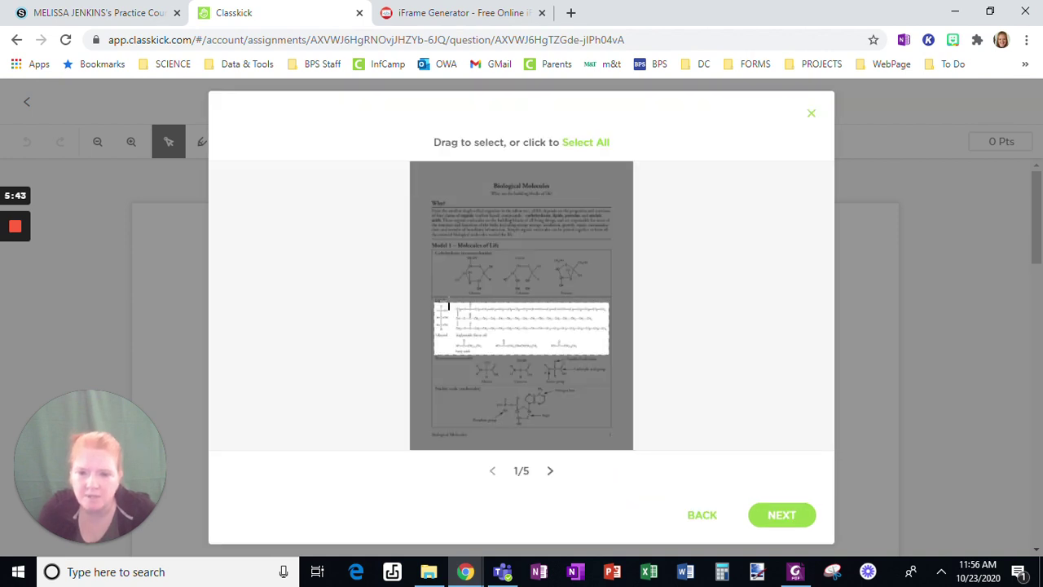
left_click_drag(449, 305, 610, 353)
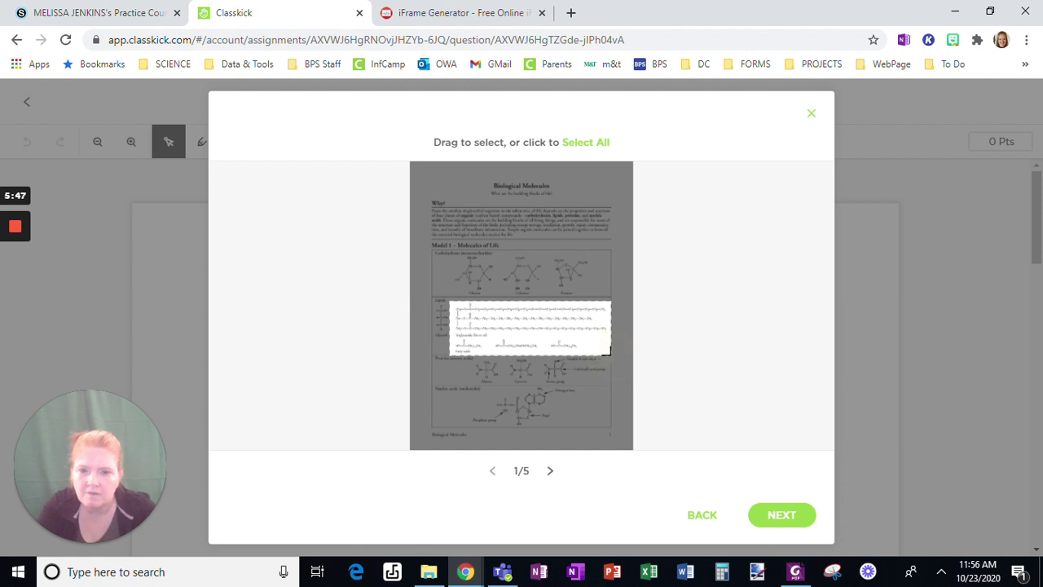
left_click(770, 516)
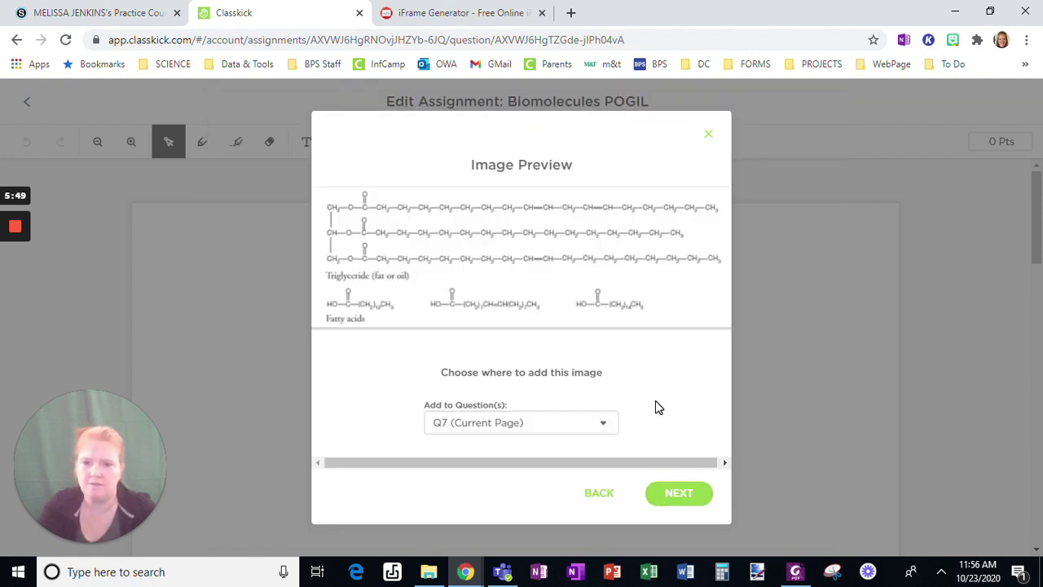
left_click(672, 492)
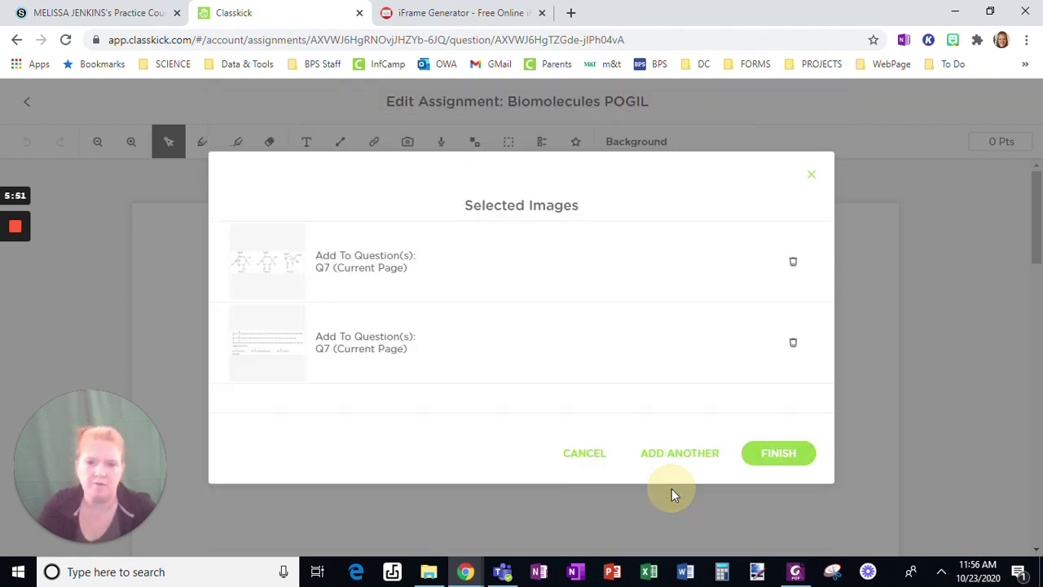
Include another worksheet diagram and place all the cropped images on page 7.
left_click(699, 453)
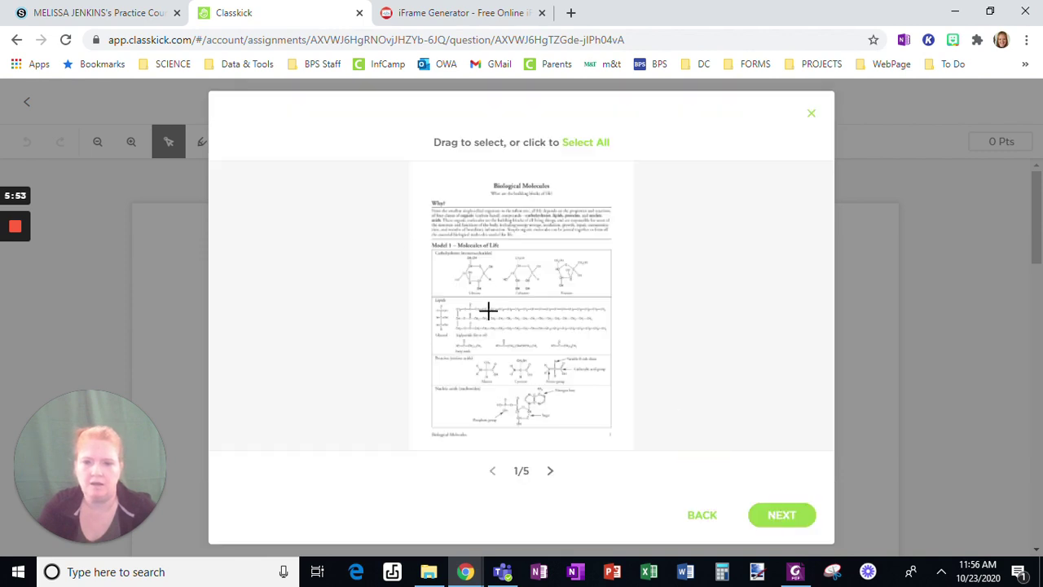
mouse_move(23, 236)
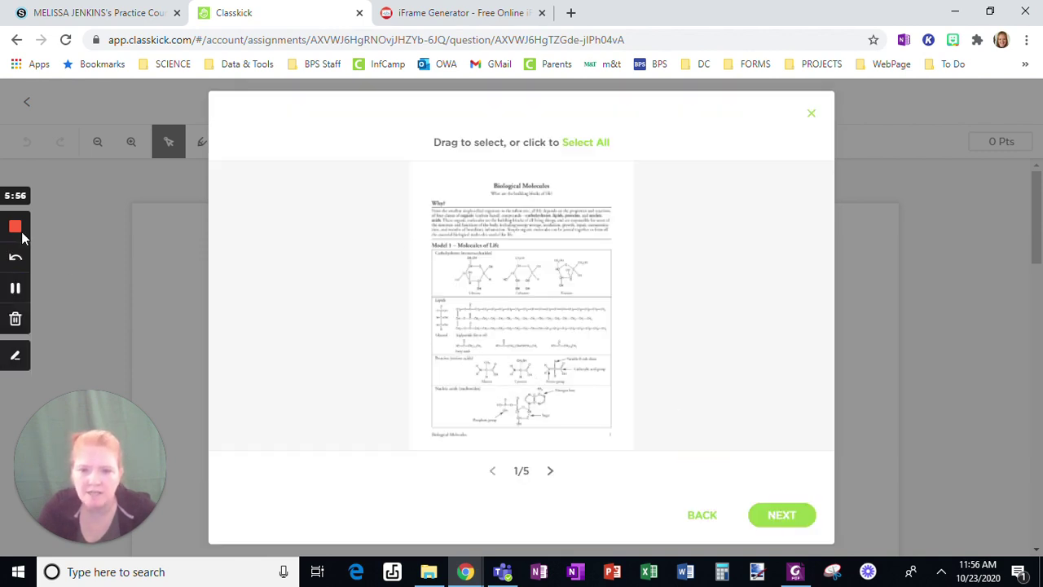
left_click(14, 287)
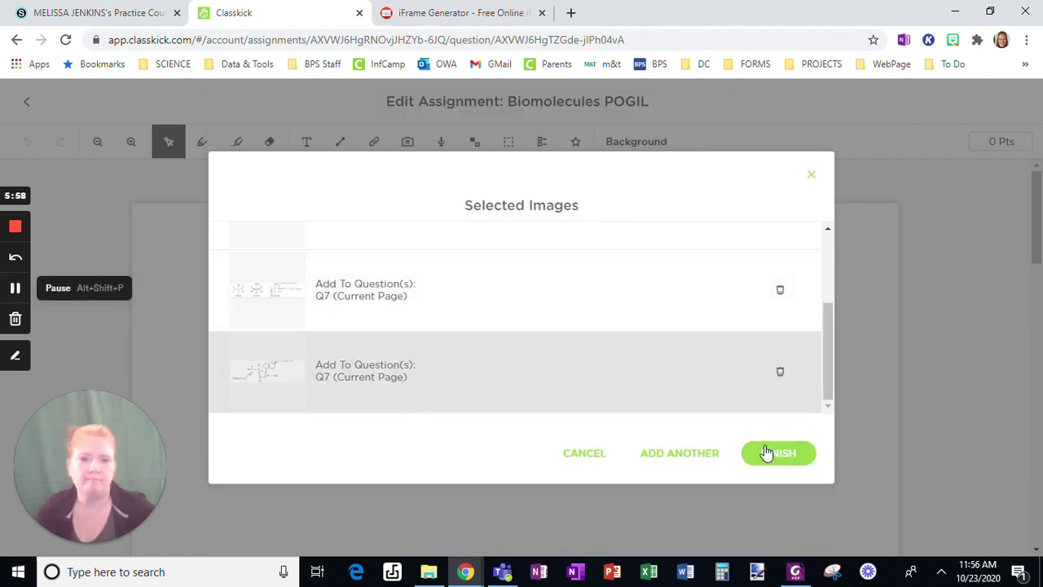
left_click(765, 453)
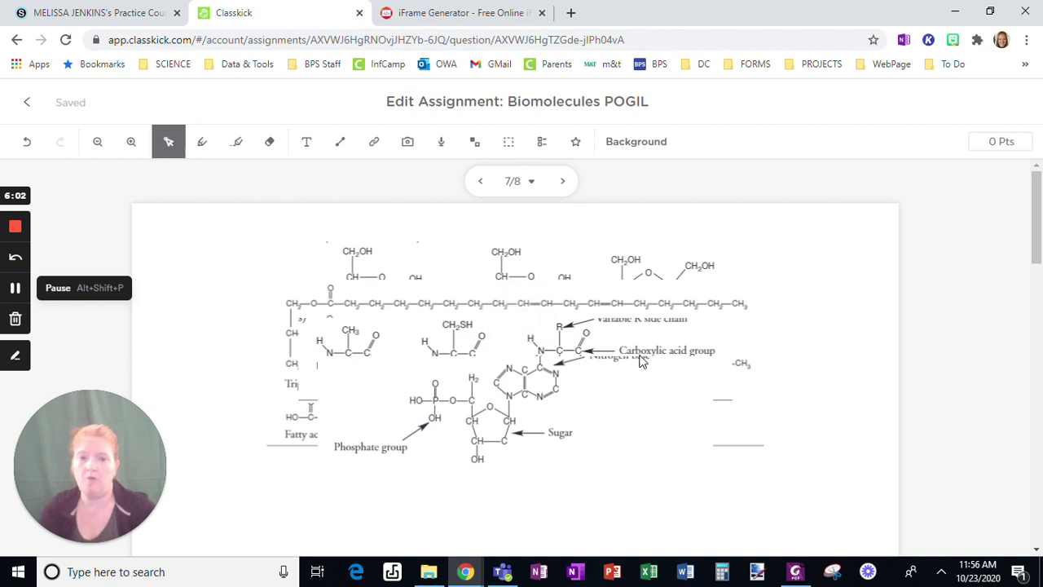
Move the nucleotide diagram down-left and set the amino-acid diagram below the fatty acids.
mouse_move(641, 360)
left_mouse_down()
mouse_move(559, 277)
mouse_move(505, 424)
mouse_move(649, 377)
left_mouse_up()
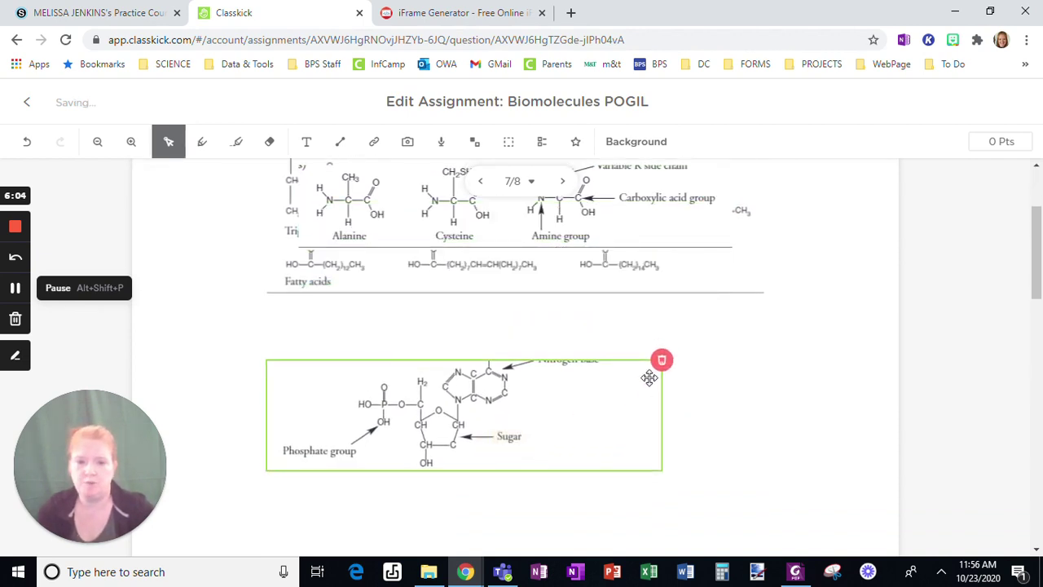
left_click(337, 400)
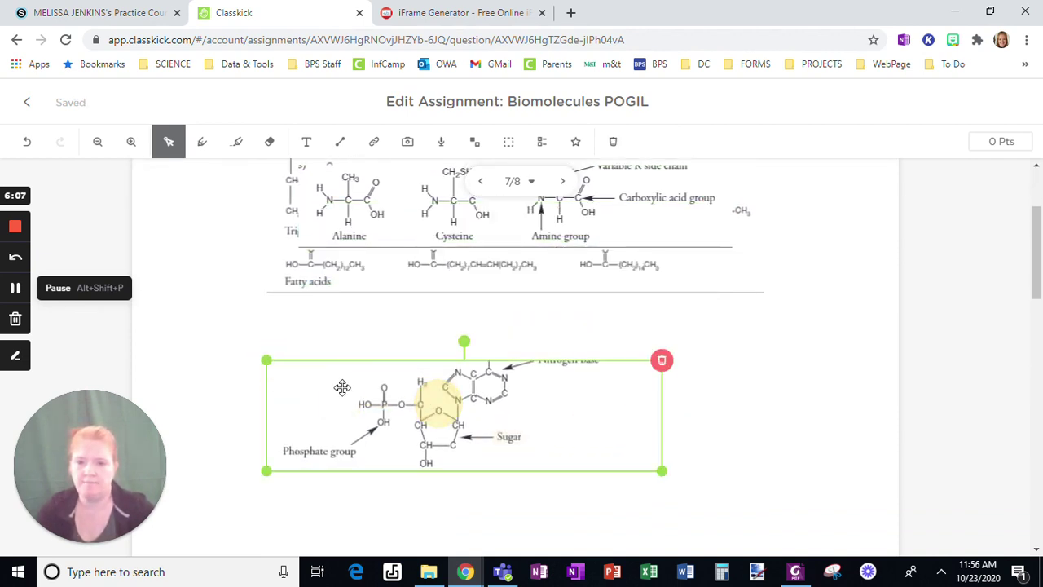
left_click(305, 376)
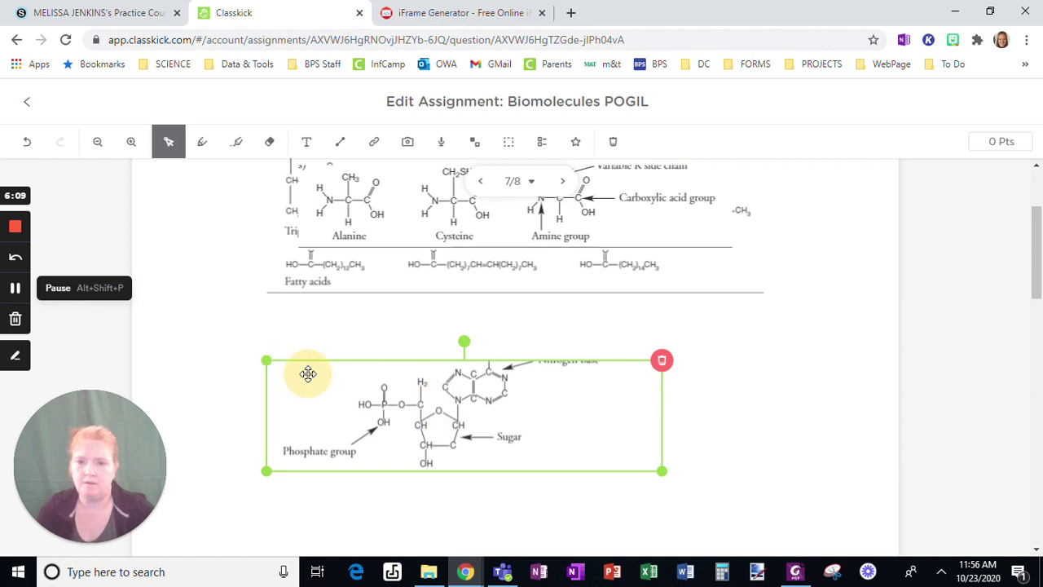
left_click_drag(378, 416, 291, 507)
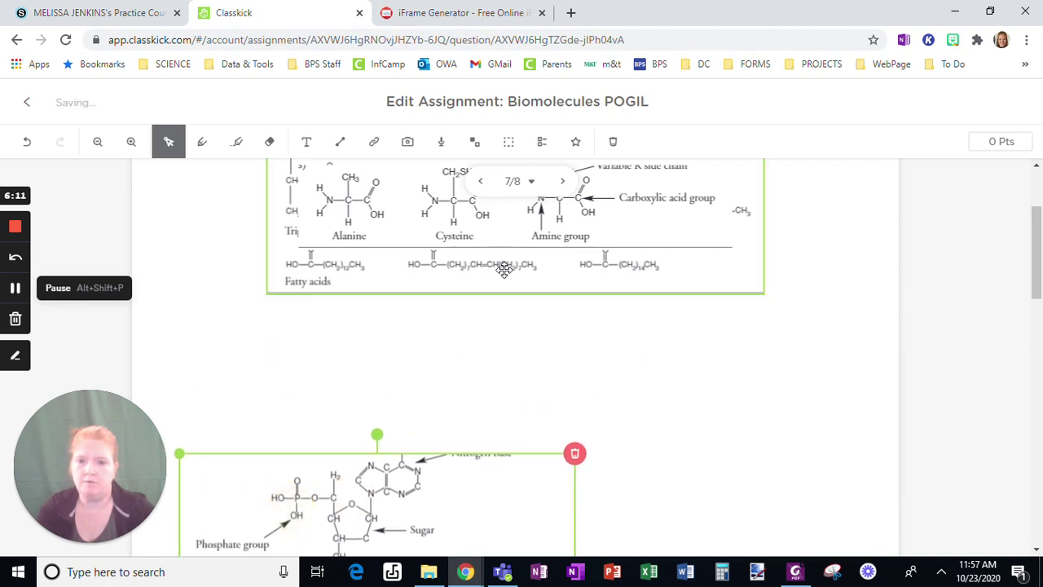
scroll(703, 391, "down", 3)
left_click_drag(407, 266, 400, 368)
scroll(849, 328, "up", 3)
left_click_drag(531, 221, 408, 474)
left_click(652, 487)
Shrink the triglyceride and sugar structure diagrams and reposition the triglyceride.
left_click(570, 478)
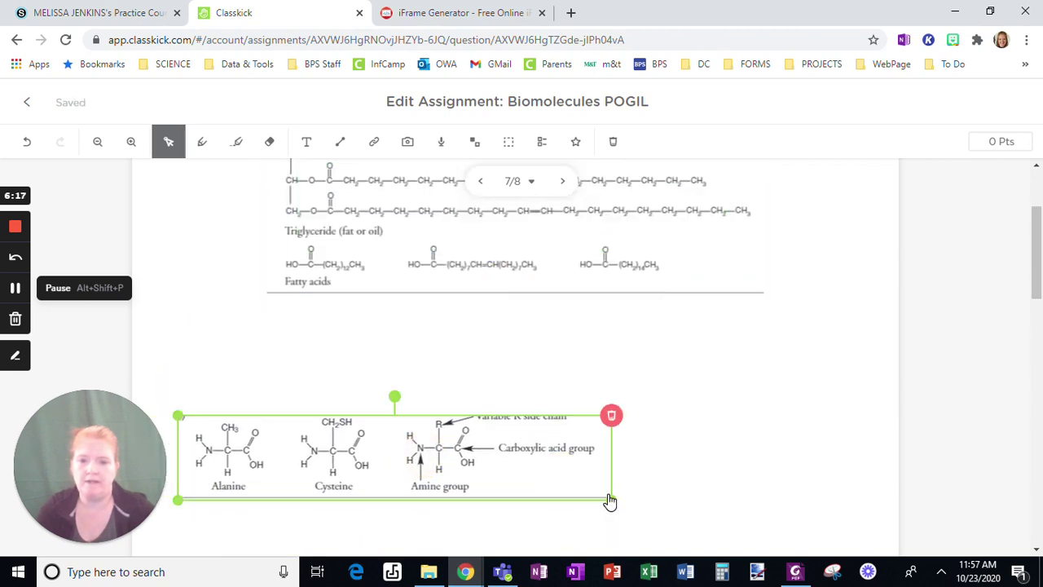
left_click_drag(611, 500, 575, 485)
scroll(724, 433, "down", 3)
scroll(724, 432, "up", 1)
scroll(727, 440, "up", 3)
left_click_drag(670, 367, 597, 405)
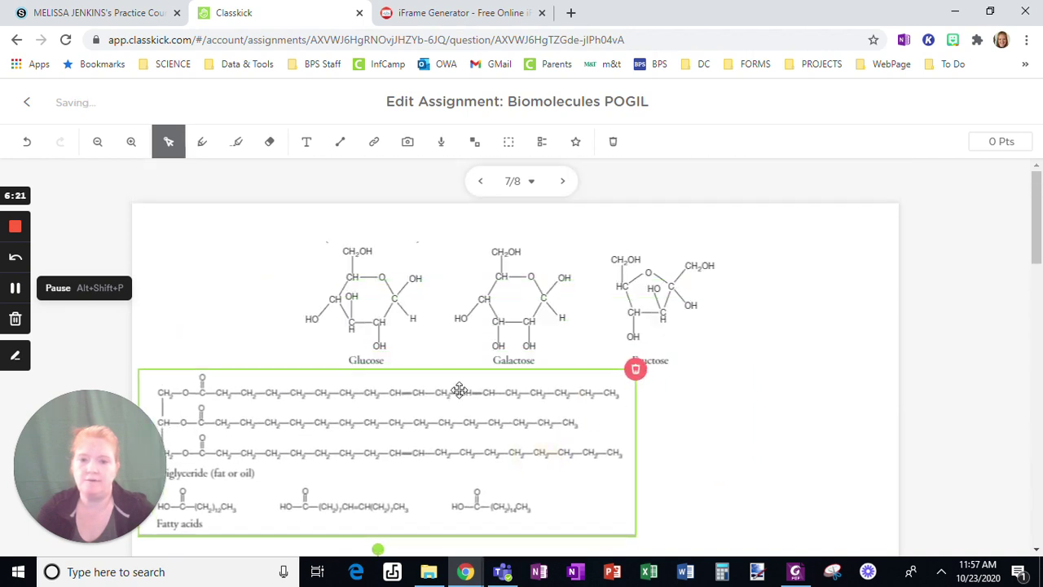
left_click(339, 401)
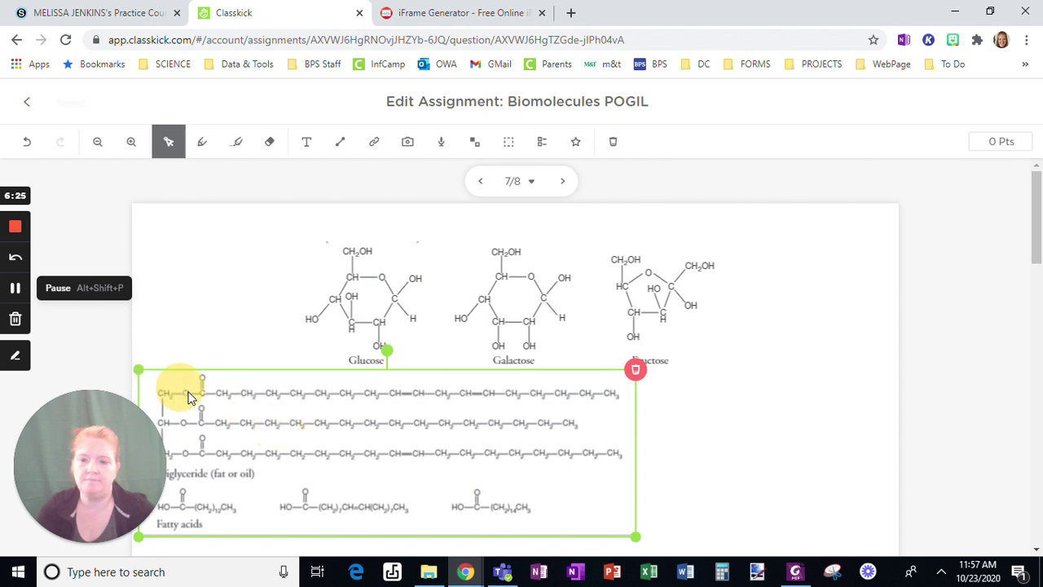
left_click_drag(634, 539, 470, 480)
left_click_drag(391, 432, 426, 477)
left_click(489, 342)
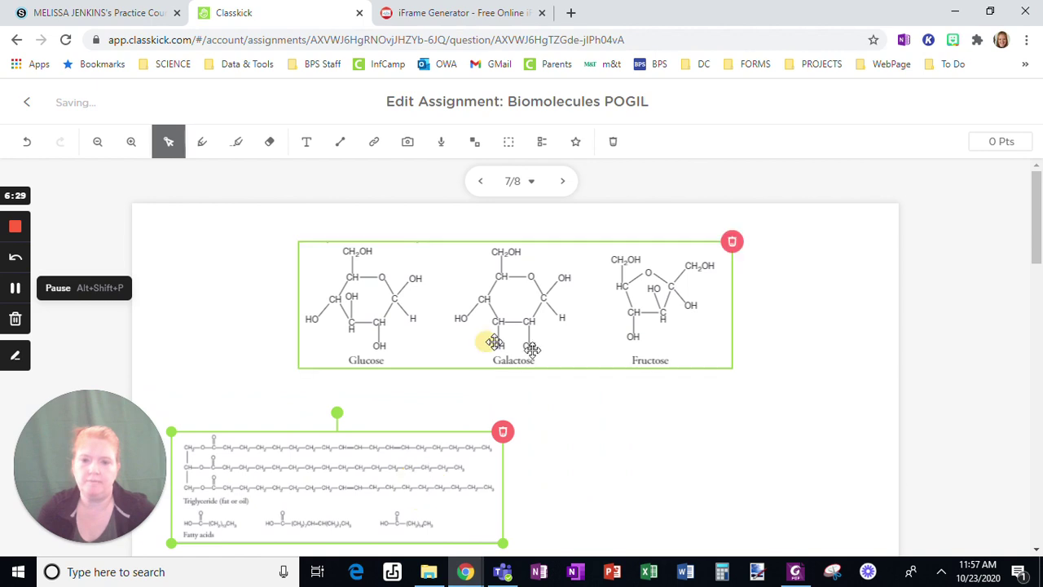
left_click_drag(733, 368, 383, 415)
Reorder the column: nucleotide above amino acids, sugar diagram nudged slightly lower.
scroll(649, 364, "down", 5)
scroll(591, 299, "down", 2)
scroll(475, 298, "up", 3)
left_click_drag(427, 236, 421, 365)
left_click_drag(410, 457, 409, 229)
scroll(709, 399, "up", 3)
left_click(440, 295)
left_click_drag(384, 191, 385, 239)
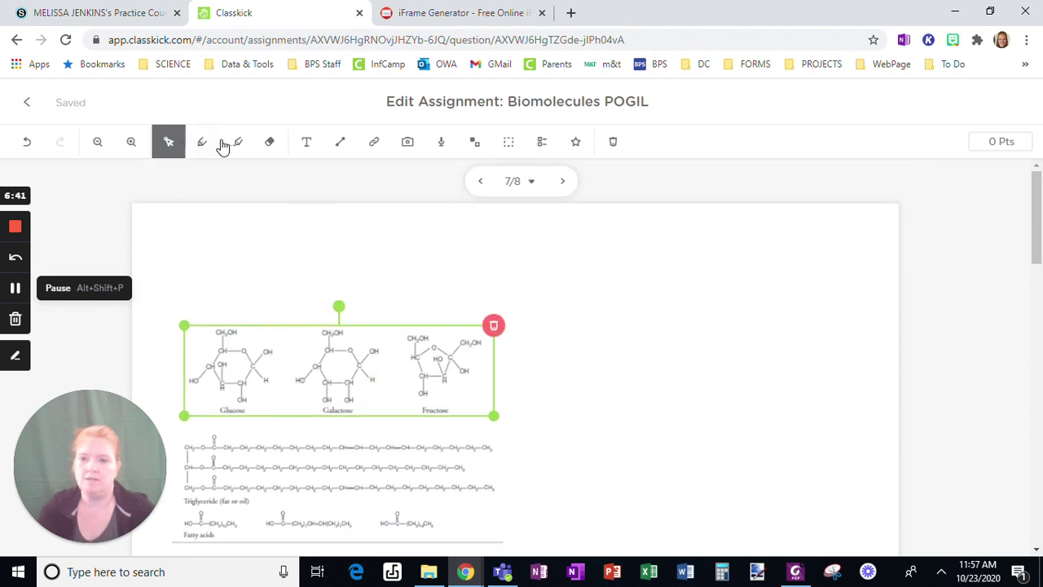
Switch to the Text tool for adding text boxes.
left_click(307, 143)
left_click(184, 218)
left_click(195, 247)
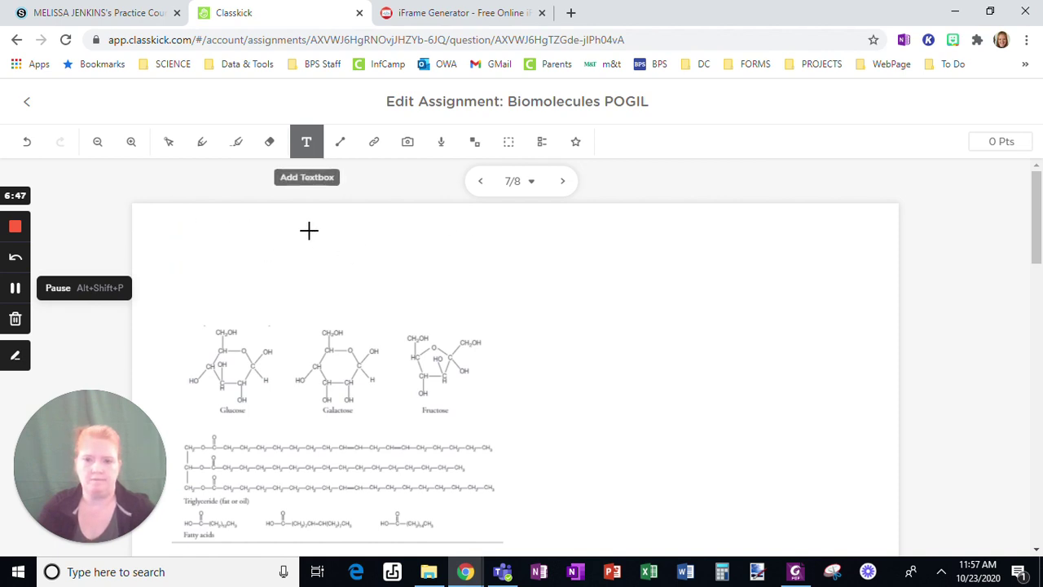
Add a top text box: 'Label each biomolecule. Move the correct word to the right of the image.'.
left_click_drag(297, 226, 845, 315)
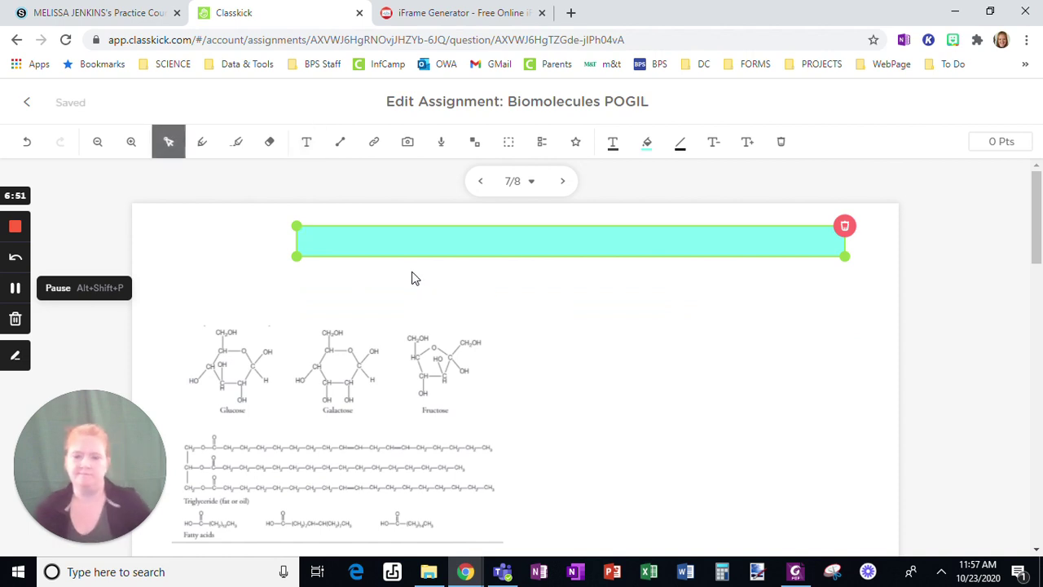
type("Label each biom")
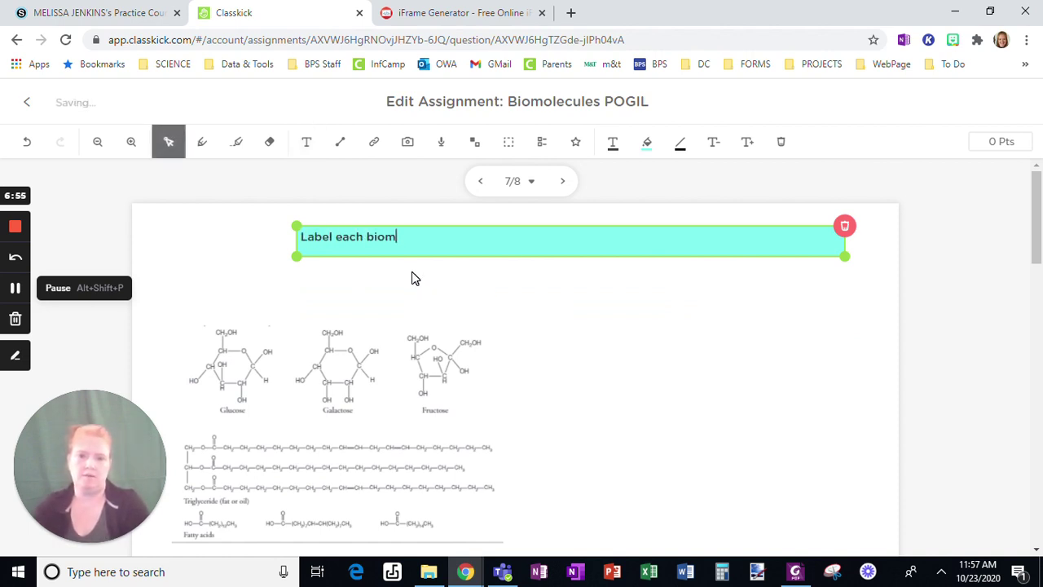
type("olecuel")
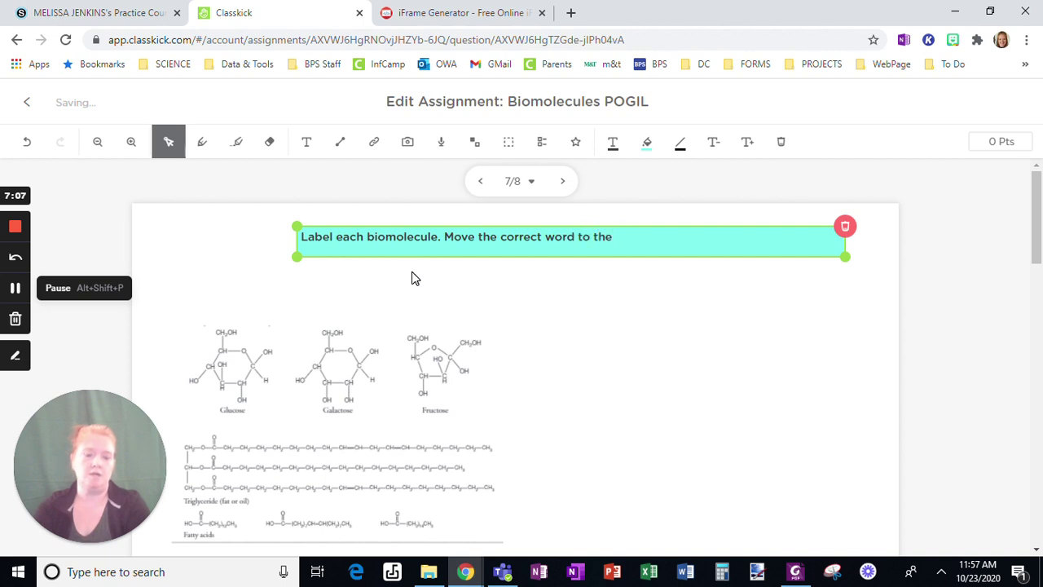
type("image.")
left_click_drag(405, 225, 338, 234)
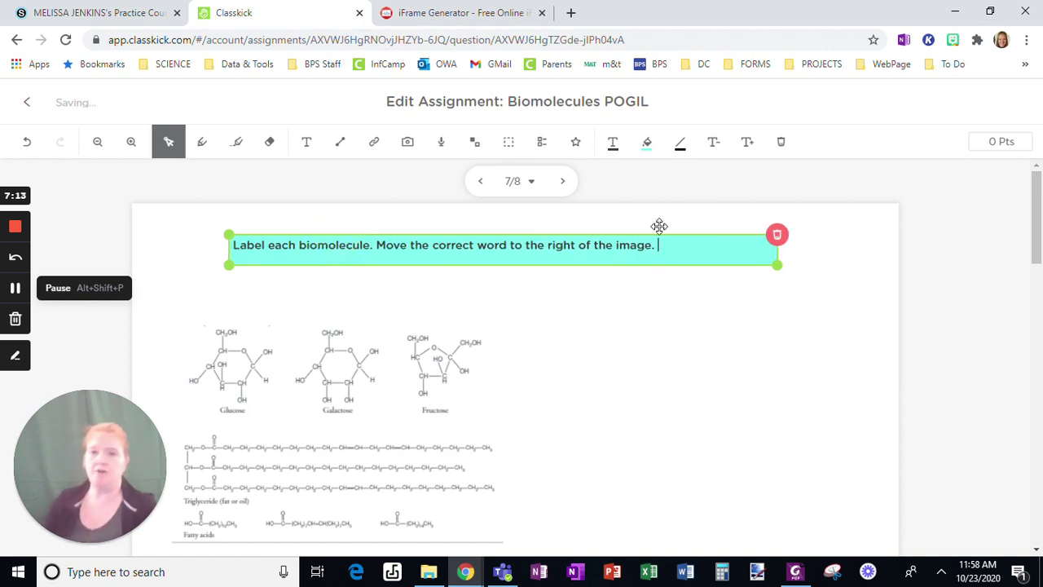
left_click(473, 144)
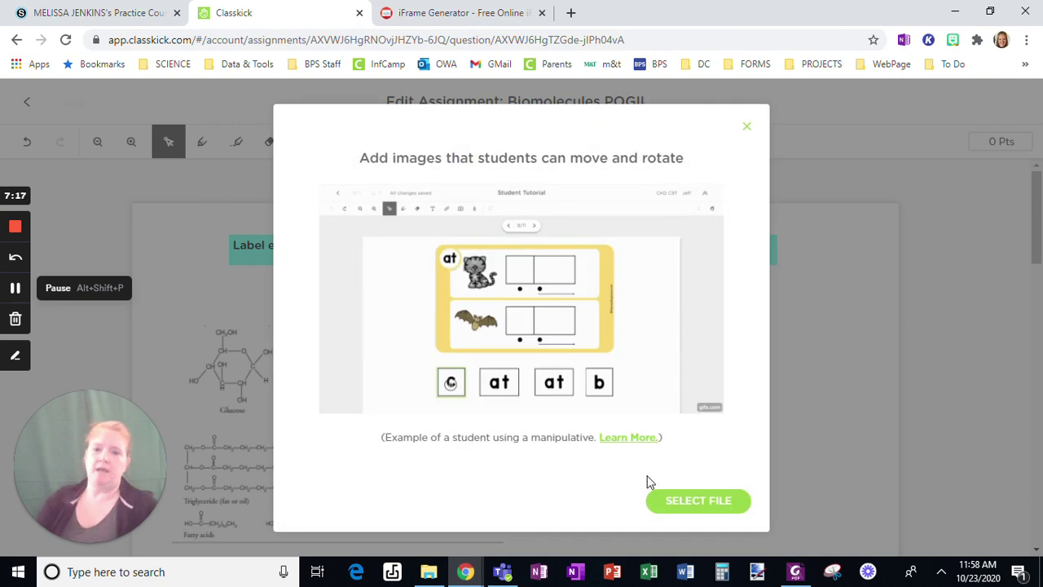
Crop the Carbohydrates heading from 6 Biological Molecules-S as a movable label on Q7.
left_click(674, 506)
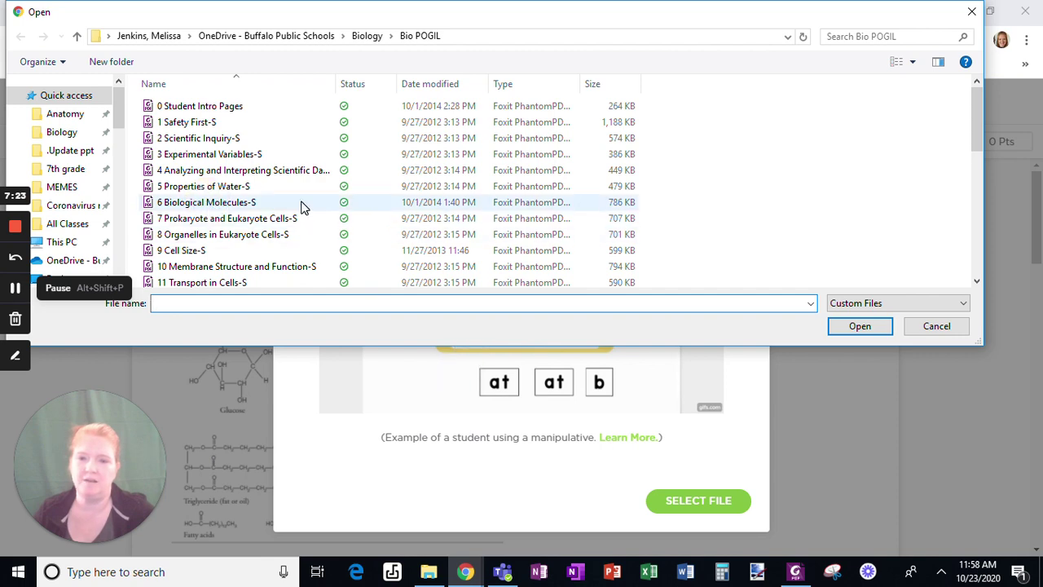
left_click(320, 207)
left_click(860, 326)
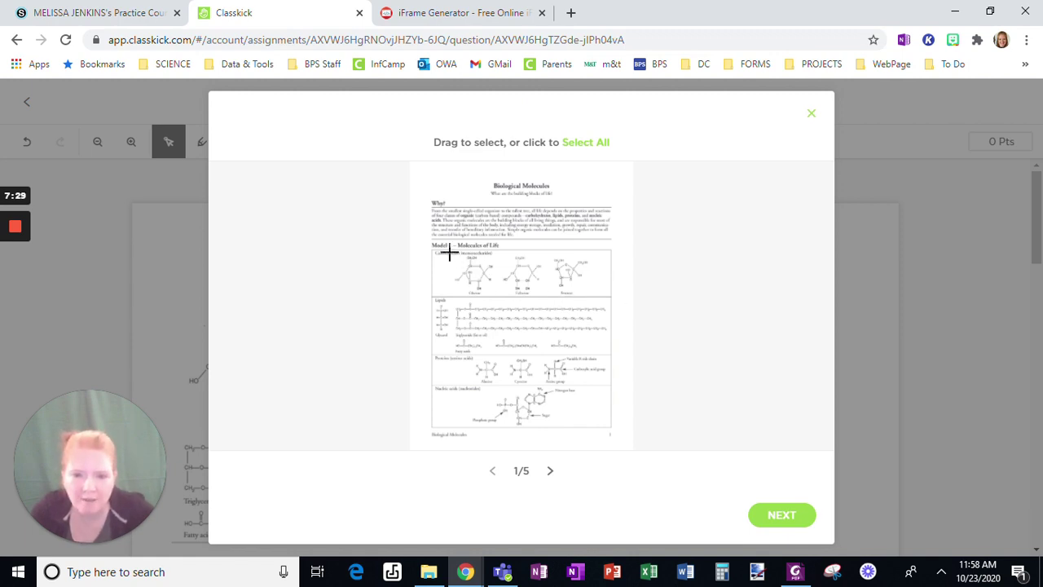
left_click_drag(432, 250, 466, 255)
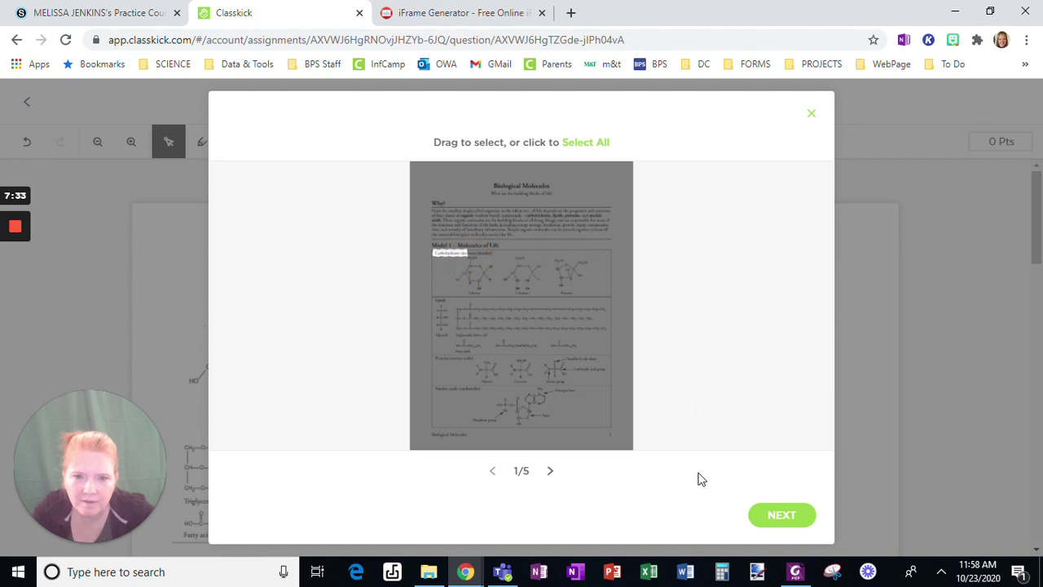
left_click(780, 520)
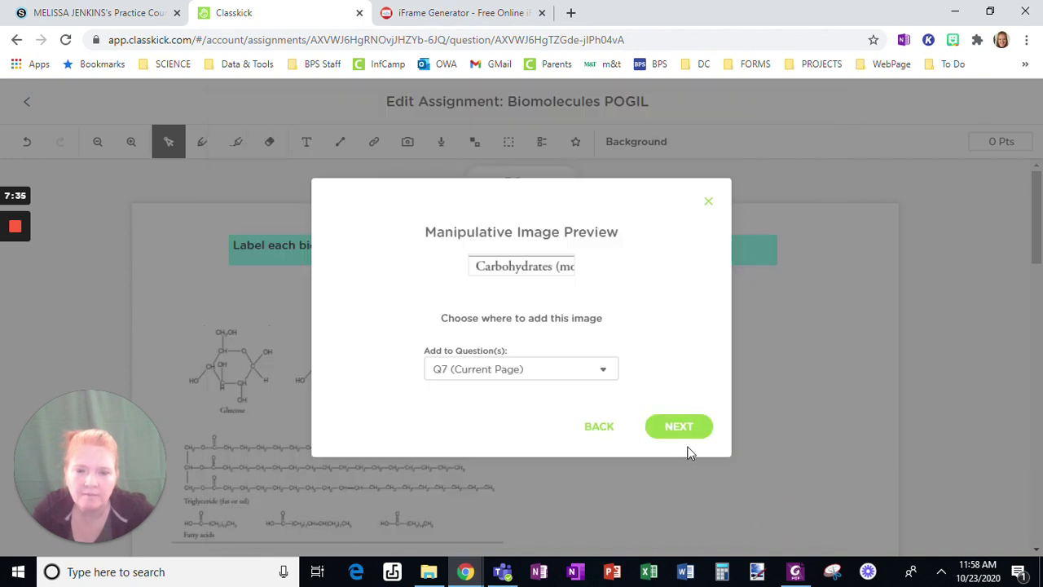
left_click(677, 428)
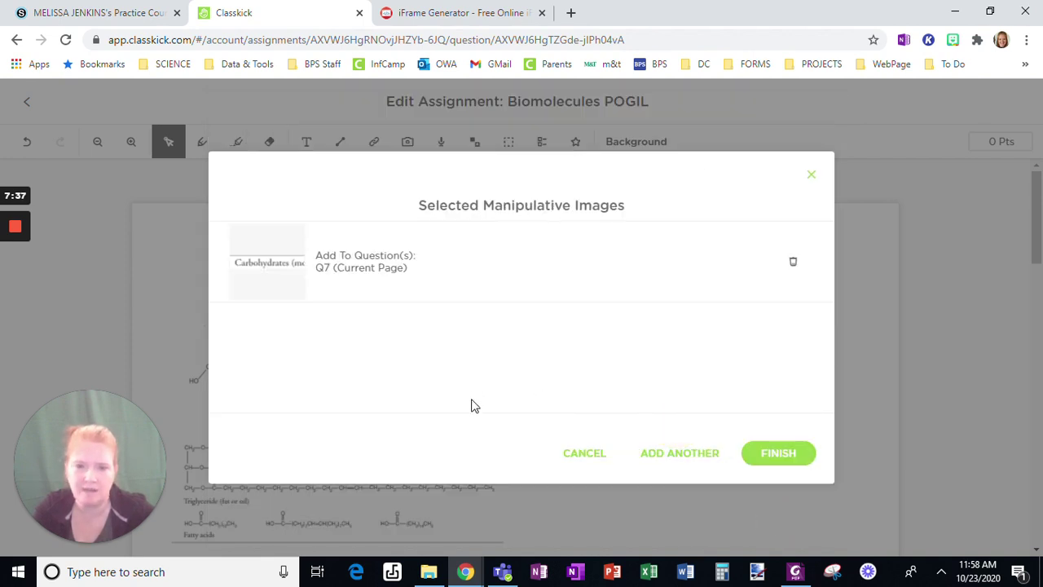
Add the remaining heading labels and place all movable labels on page 7.
left_click(660, 455)
mouse_move(18, 232)
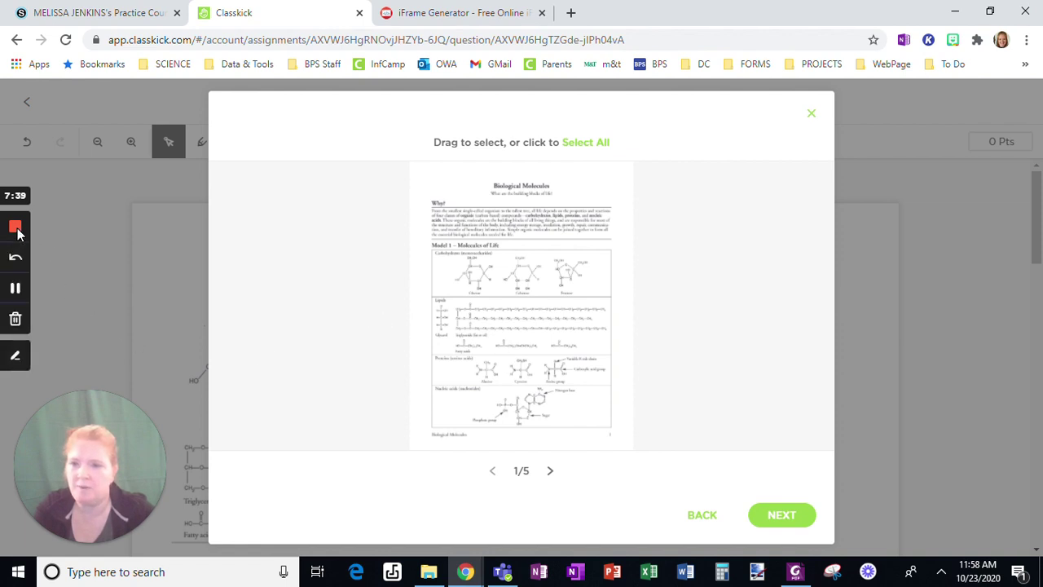
left_click(16, 289)
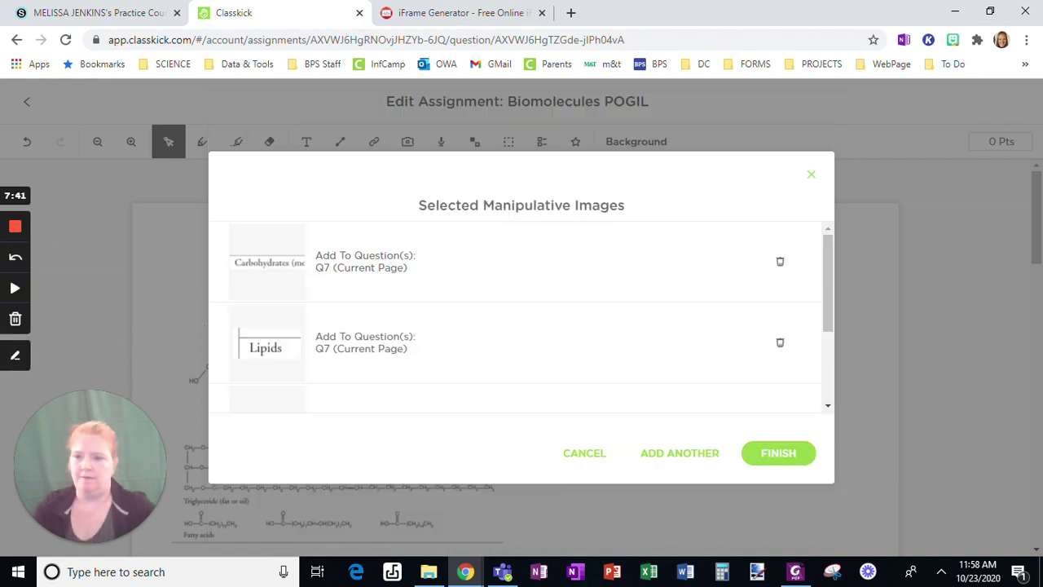
left_click(789, 458)
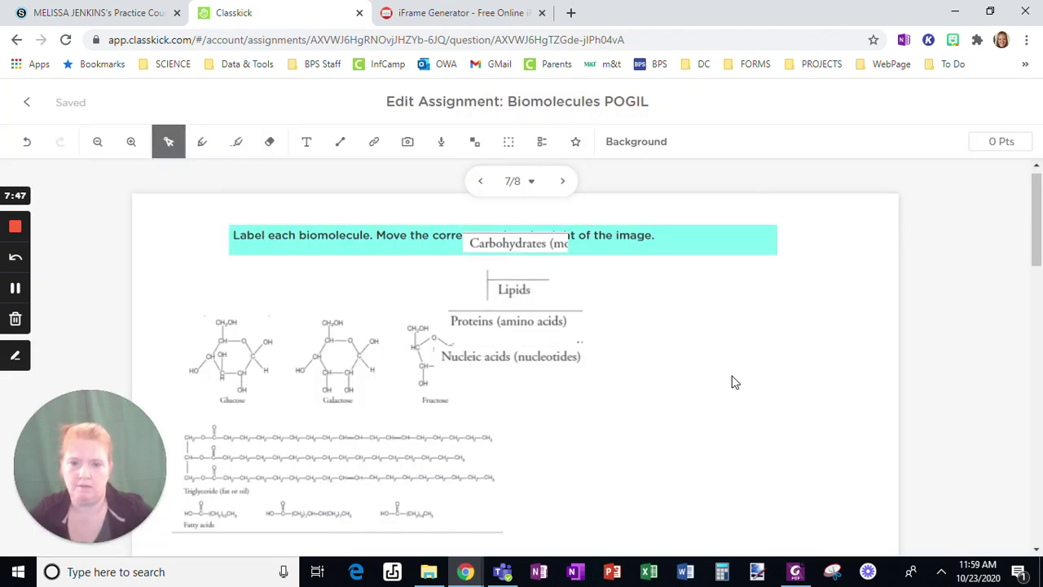
Drag the Nucleic acids, Proteins, Lipids and Carbohydrates labels over to the right side.
scroll(731, 379, "down", 1)
left_click(492, 298)
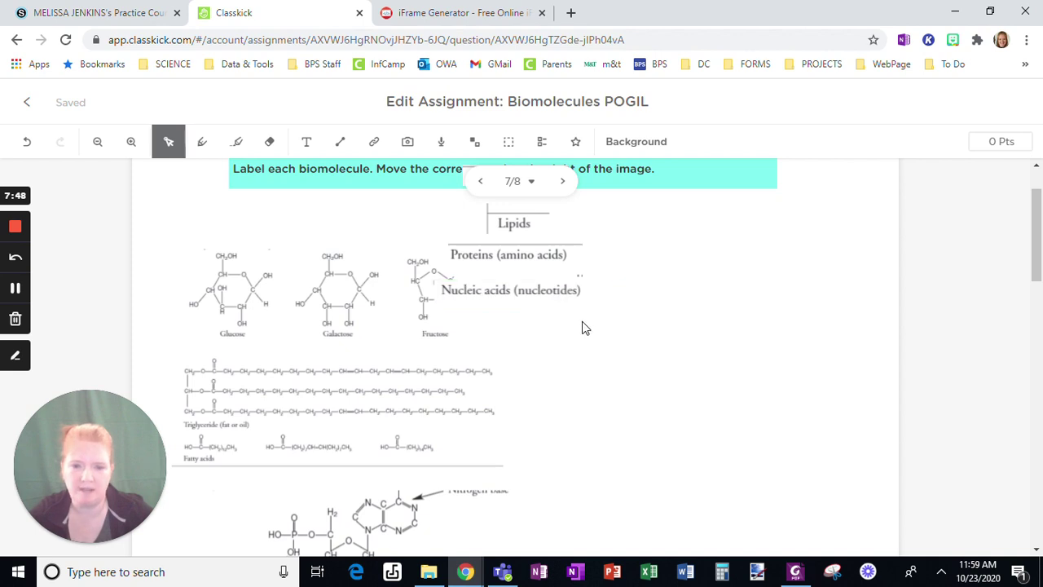
left_click_drag(584, 308, 839, 424)
left_click(525, 261)
left_click_drag(525, 261, 773, 356)
left_click(509, 204)
left_click_drag(530, 225, 813, 303)
left_click(425, 306)
left_click(533, 285)
scroll(538, 284, "up", 1)
left_click(507, 259)
left_click_drag(507, 259, 779, 556)
Stack Lipids, Proteins, Nucleic acids, then Carbohydrates down the top-right edge and exit the editor.
left_click(802, 426)
left_click_drag(789, 374, 839, 236)
left_click_drag(796, 426, 843, 291)
left_click(774, 481)
left_click_drag(774, 481, 820, 330)
left_click(783, 543)
left_click_drag(784, 543, 839, 370)
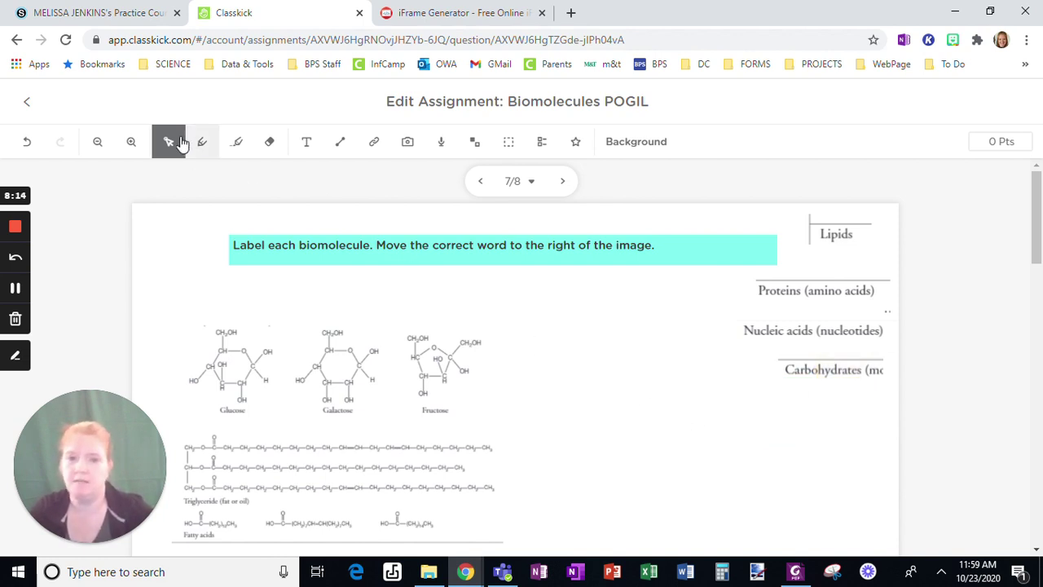
left_click(20, 106)
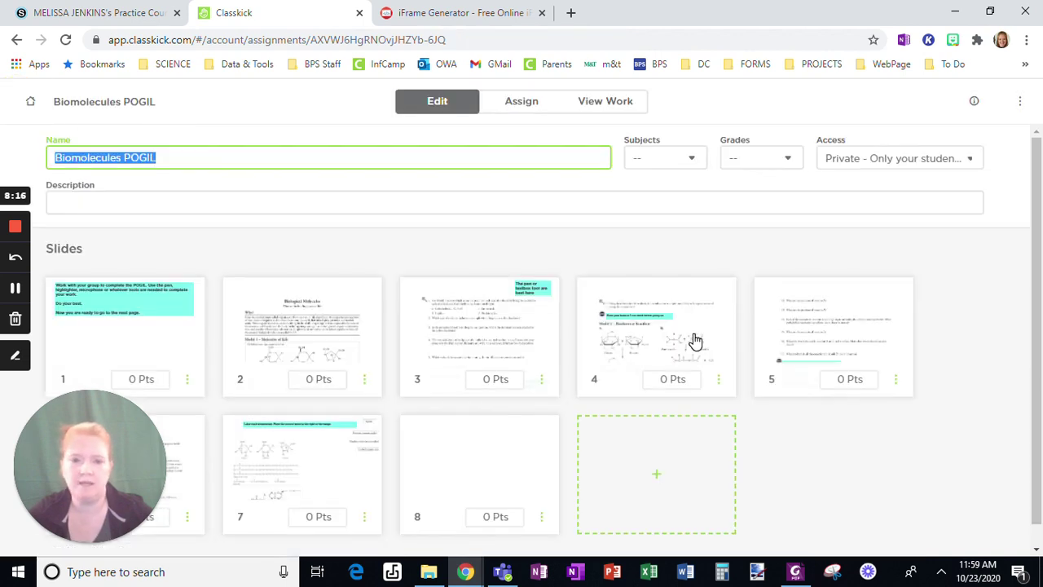
Delete the blank slide 8, confirming with YES, and go to the Assign roster page.
left_click(542, 497)
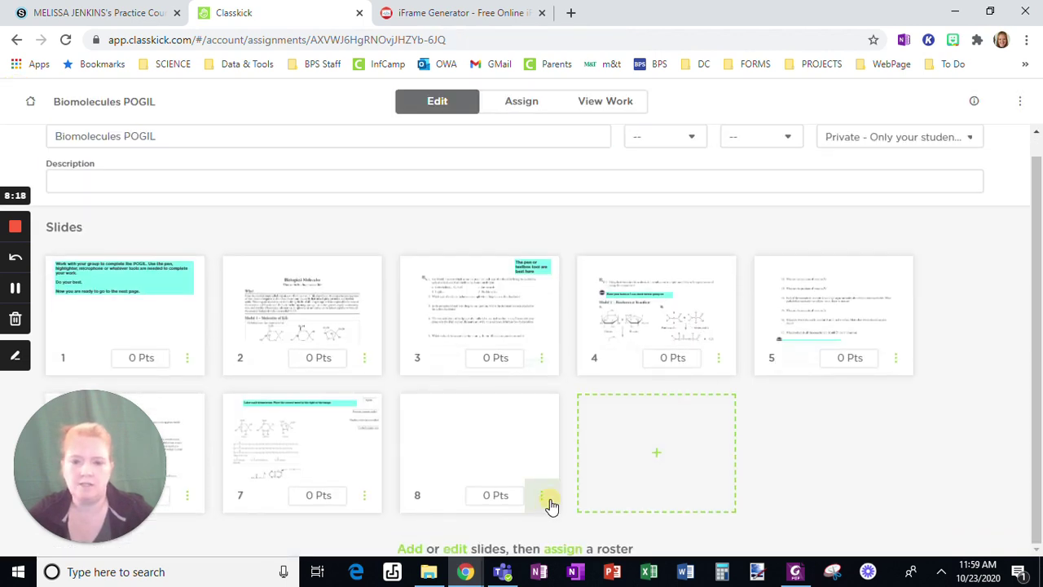
left_click(518, 532)
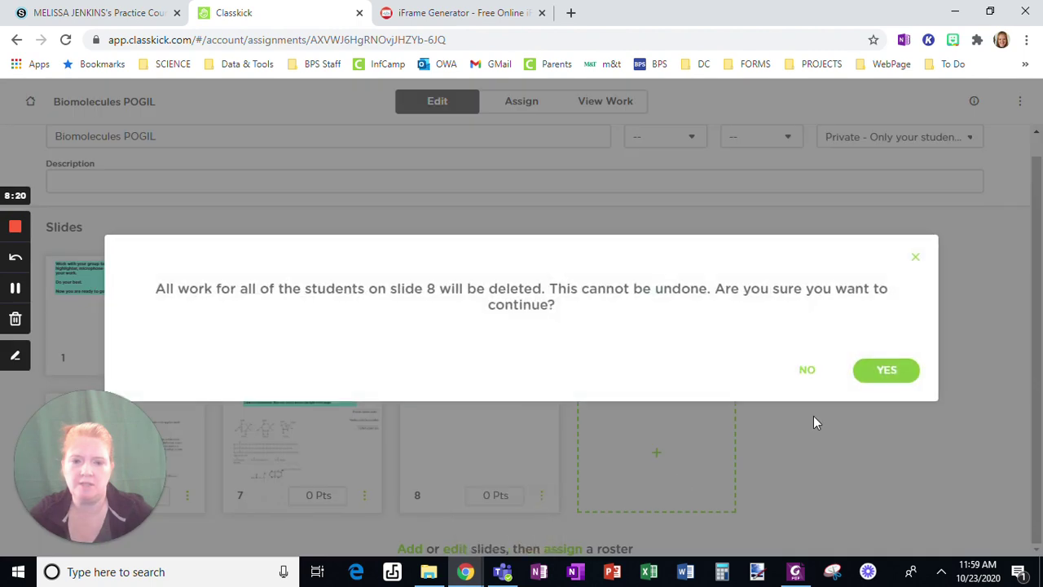
left_click(867, 379)
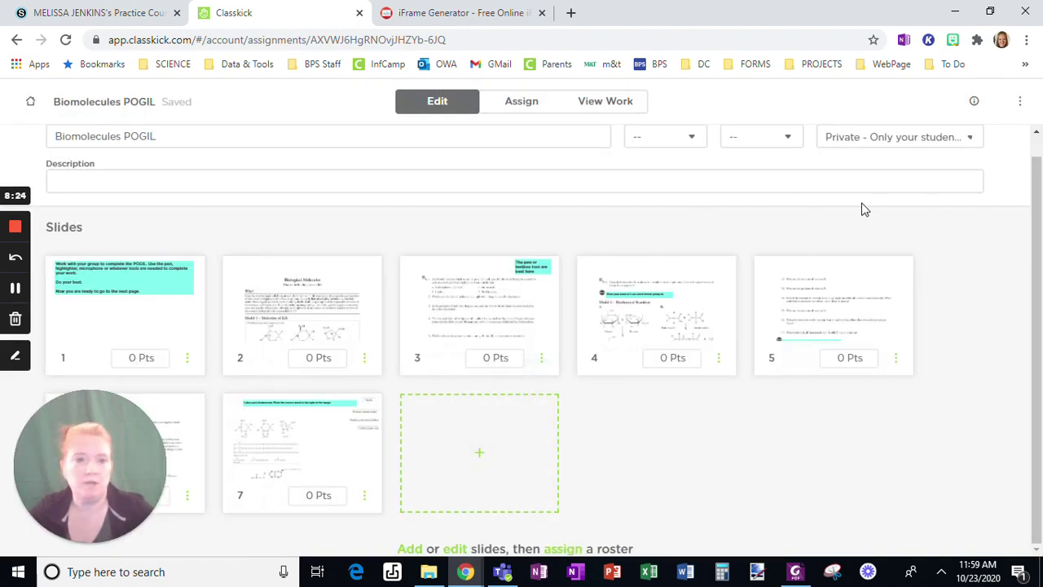
left_click(522, 100)
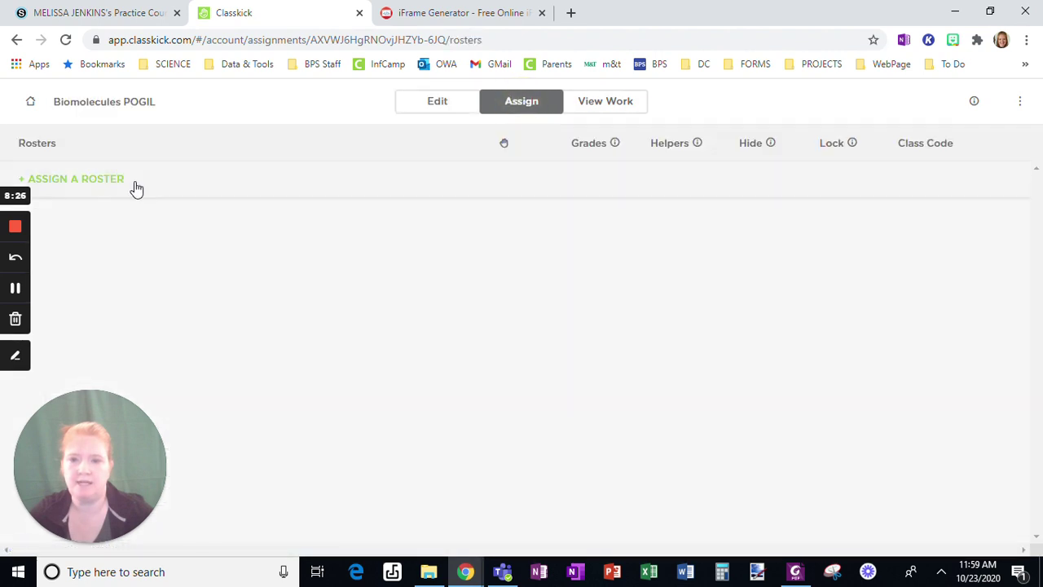
Create and assign a new roster named 'Sample 2'.
left_click(134, 184)
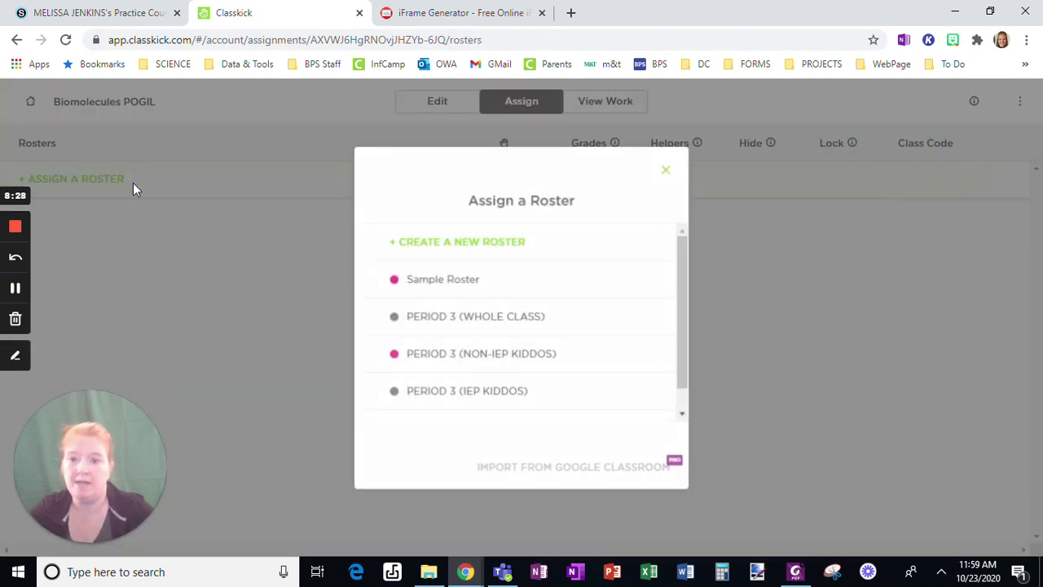
left_click(432, 241)
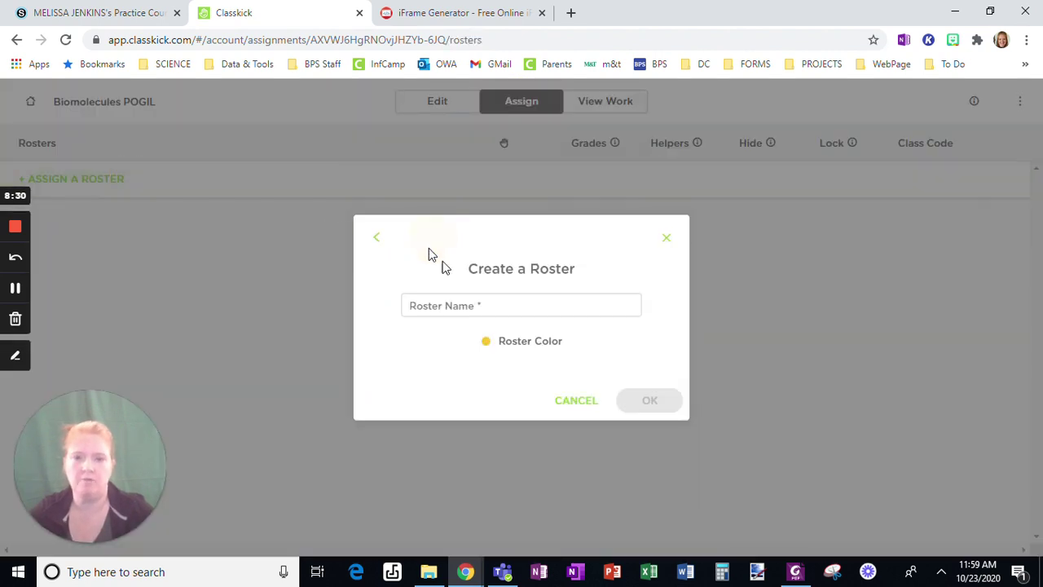
left_click(446, 310)
type("Sample 2")
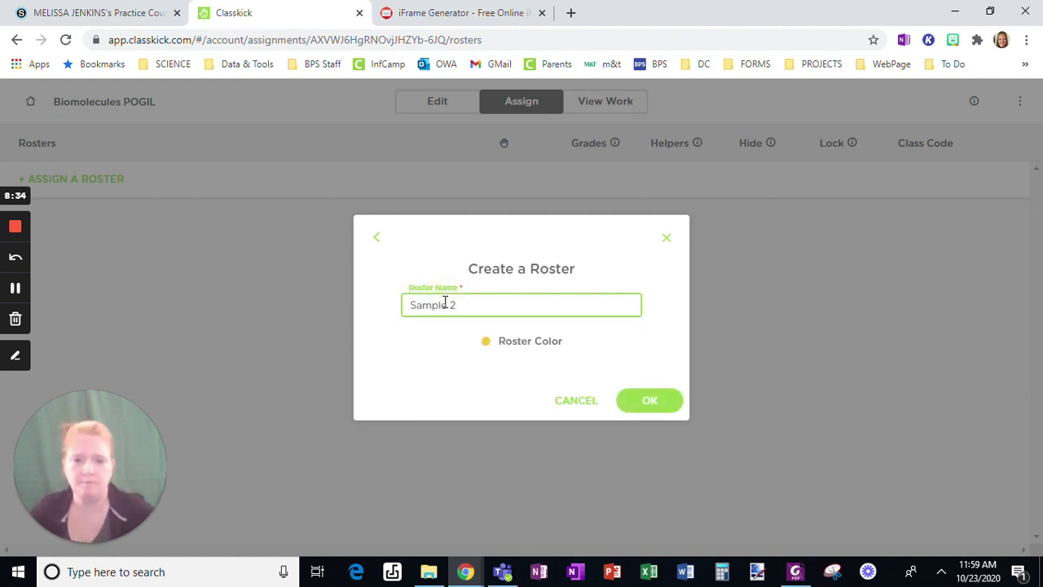
left_click(656, 407)
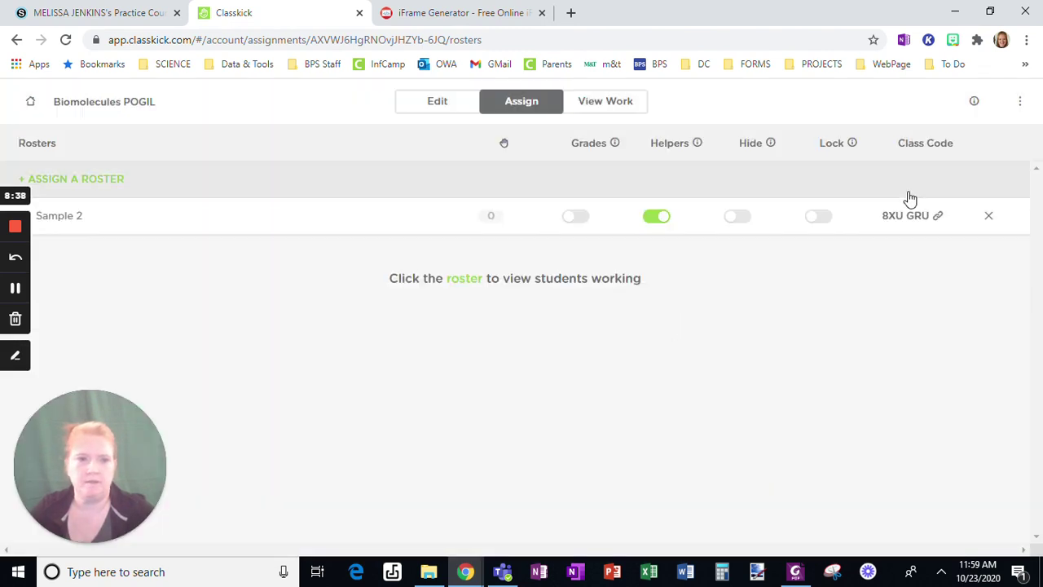
Open the Sample 2 roster's student work view and its ⋮ options menu.
left_click(1020, 101)
left_click(840, 400)
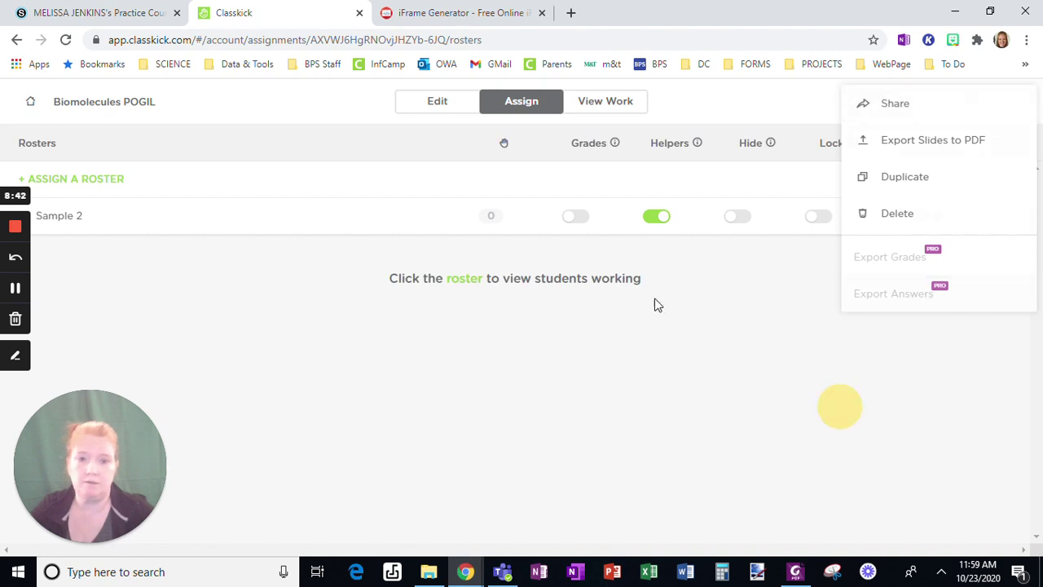
left_click(430, 217)
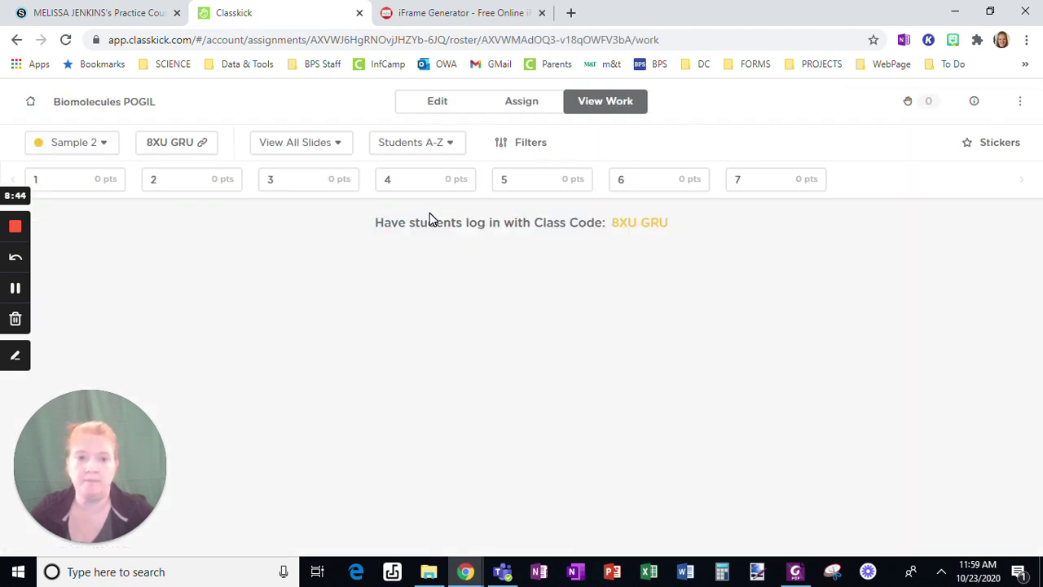
left_click(1017, 103)
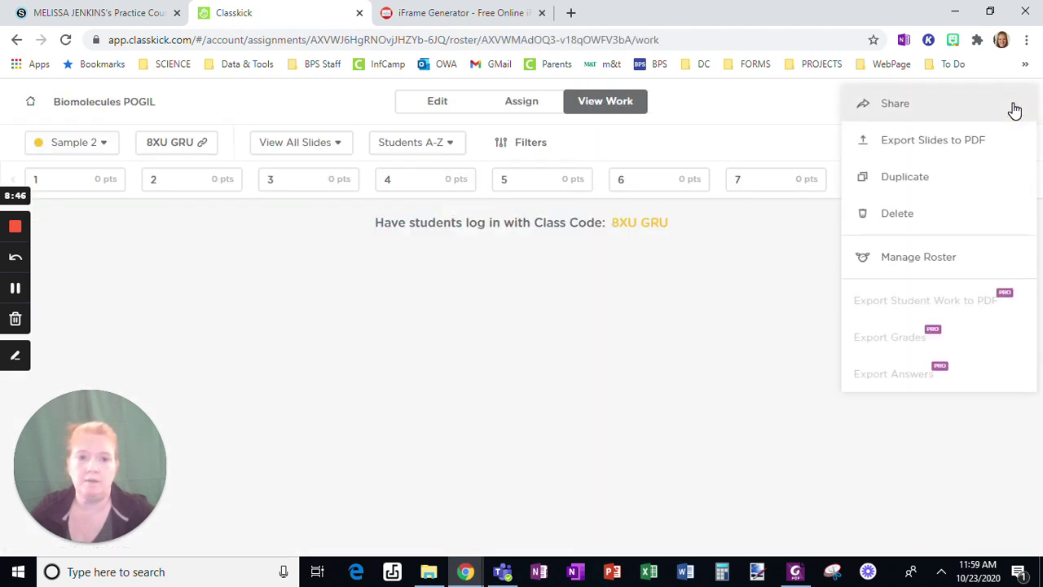
Add four Basic student accounts to Sample 2 by entering their names comma-separated.
left_click(923, 259)
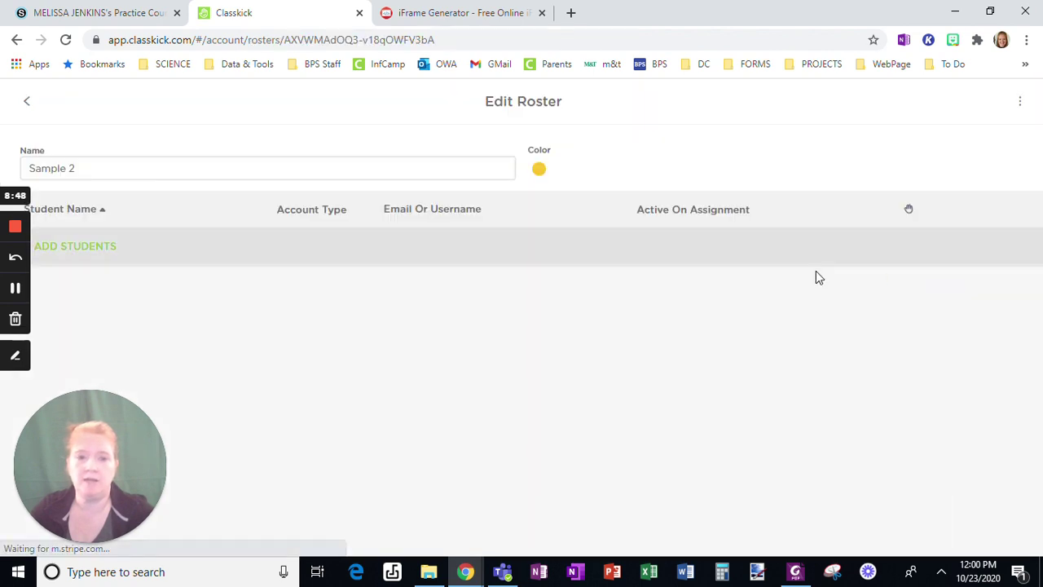
left_click(47, 247)
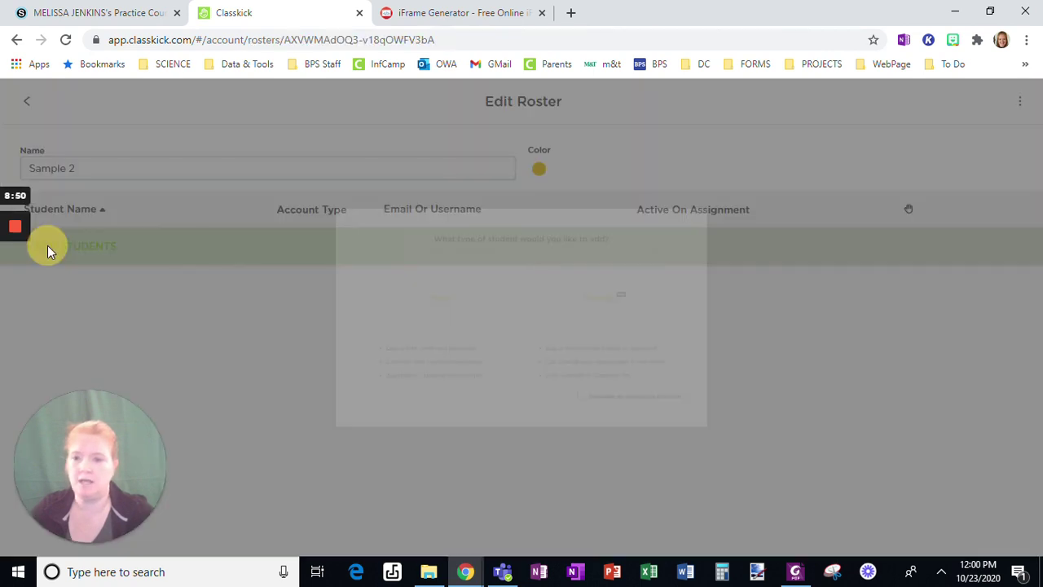
left_click(391, 315)
left_click(406, 328)
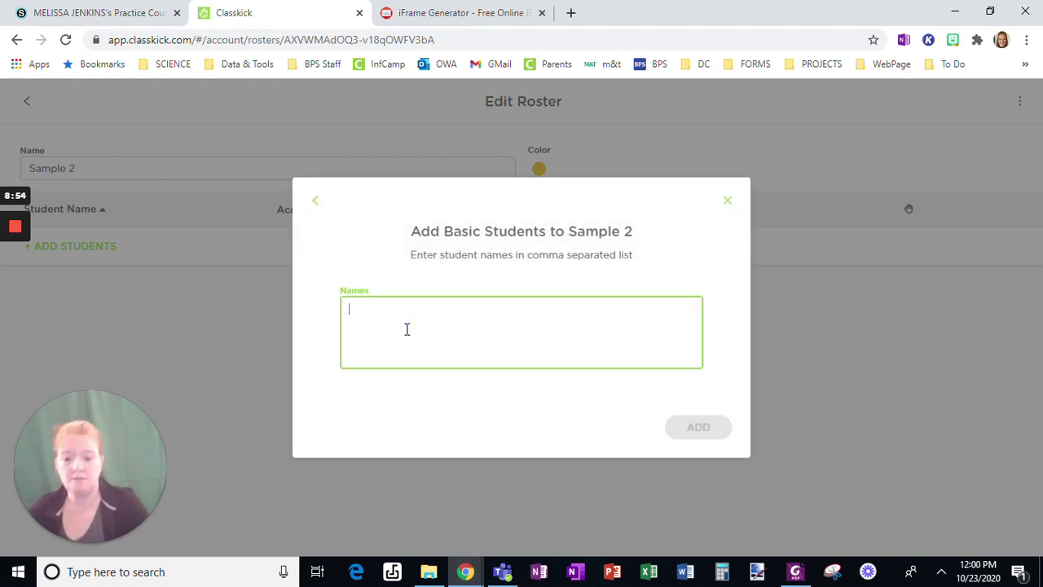
type("Ev")
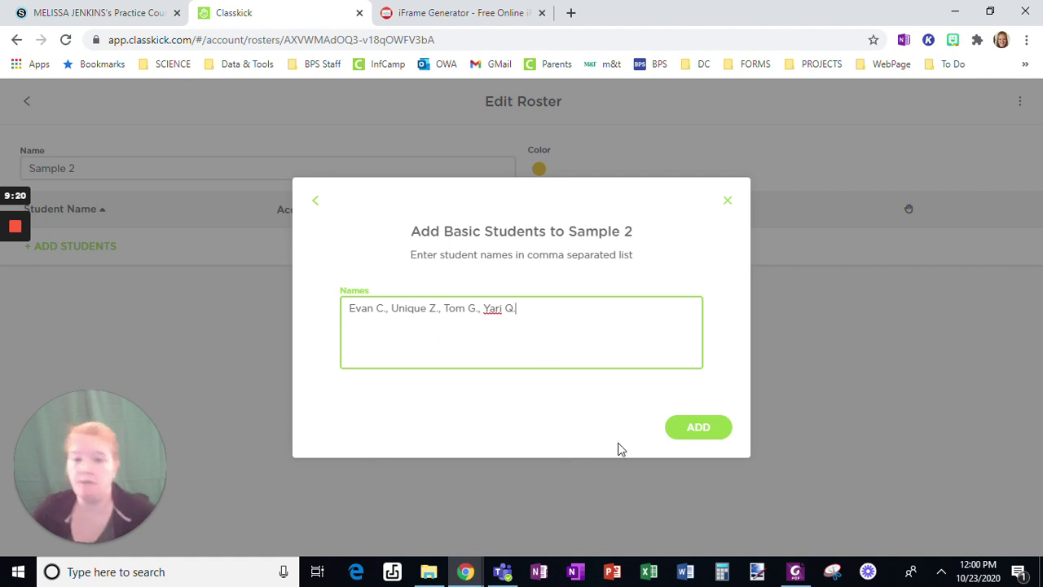
left_click(677, 430)
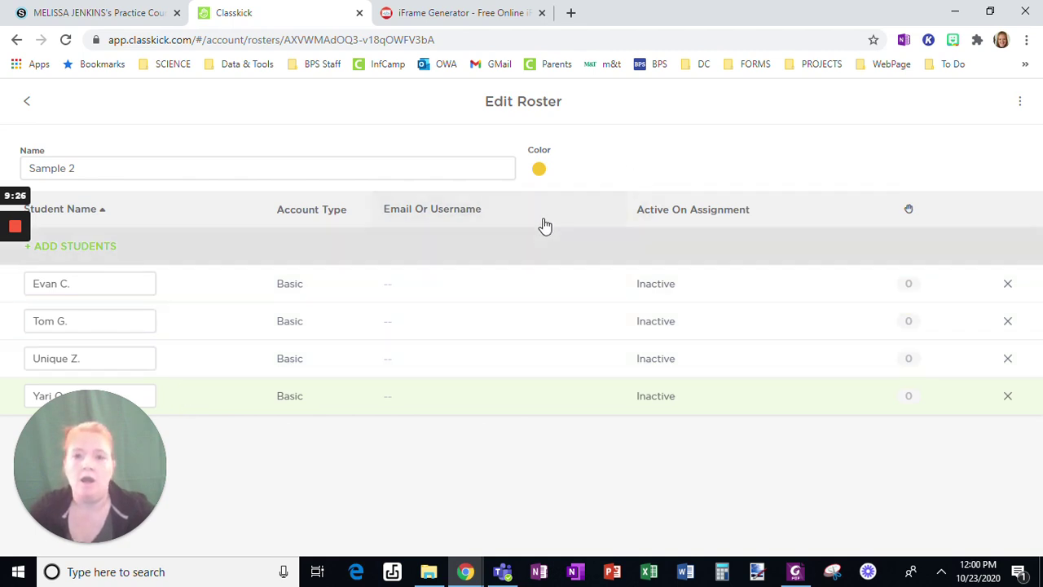
Turn on Lock this Roster and Single Device Login for Sample 2, then go back to the work grid.
left_click(1019, 102)
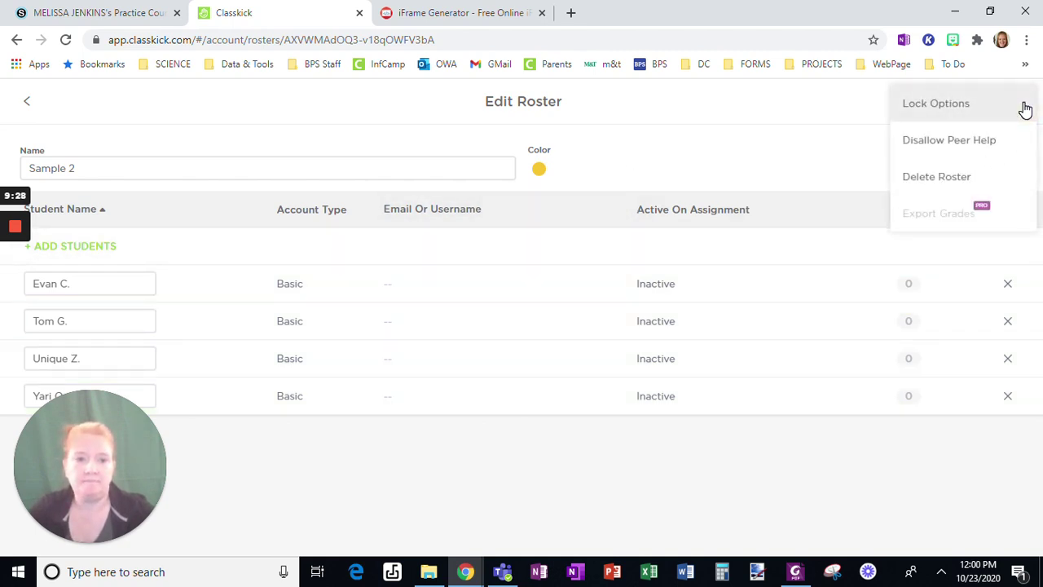
left_click(929, 106)
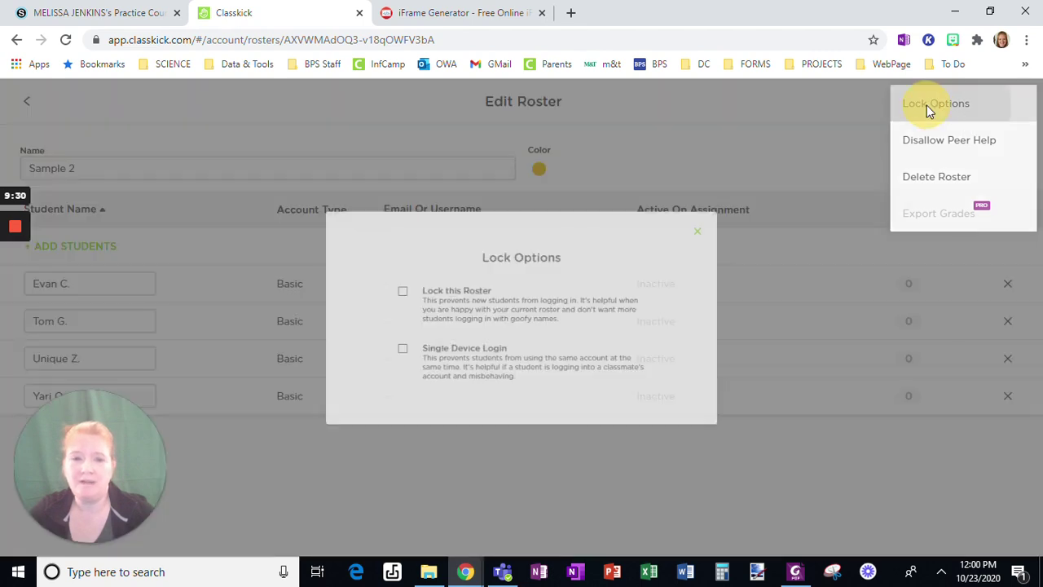
left_click(381, 288)
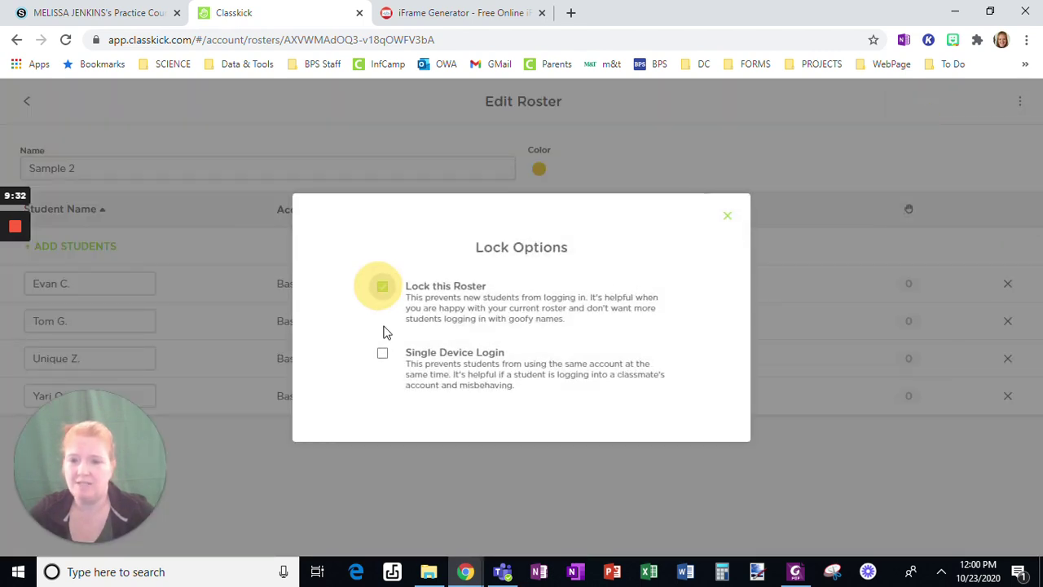
left_click(383, 353)
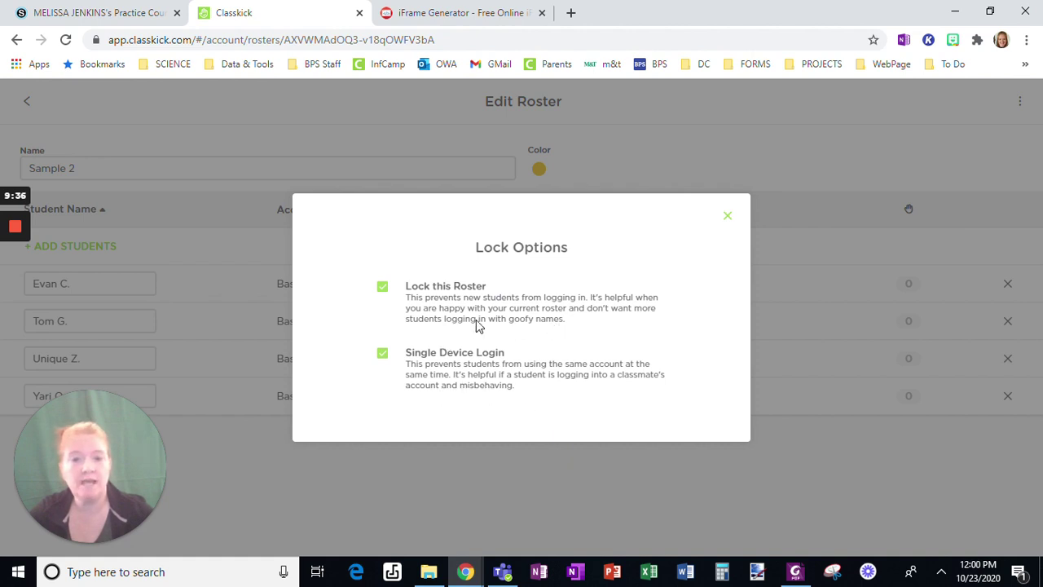
left_click(726, 216)
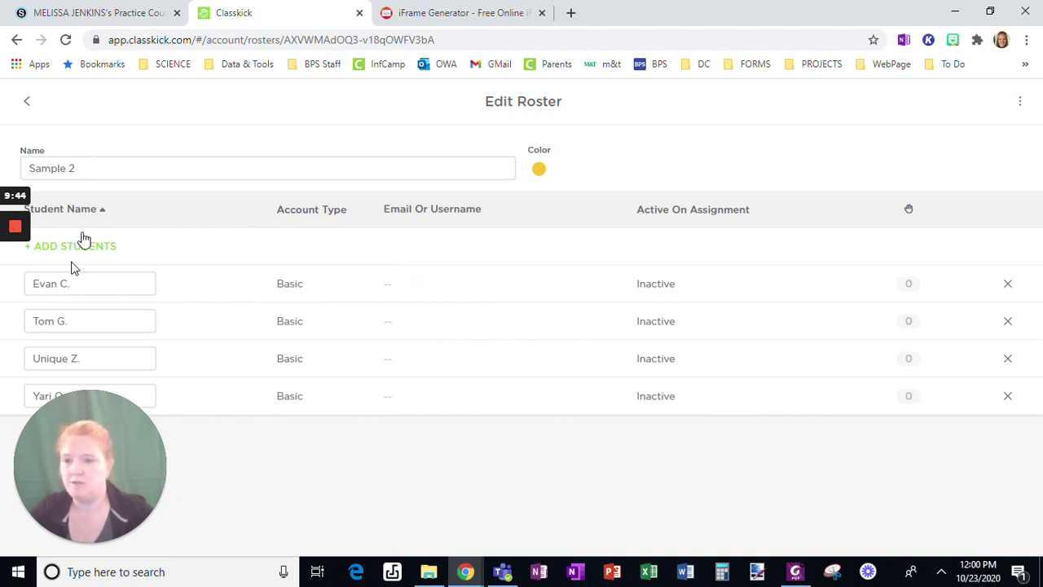
left_click(27, 101)
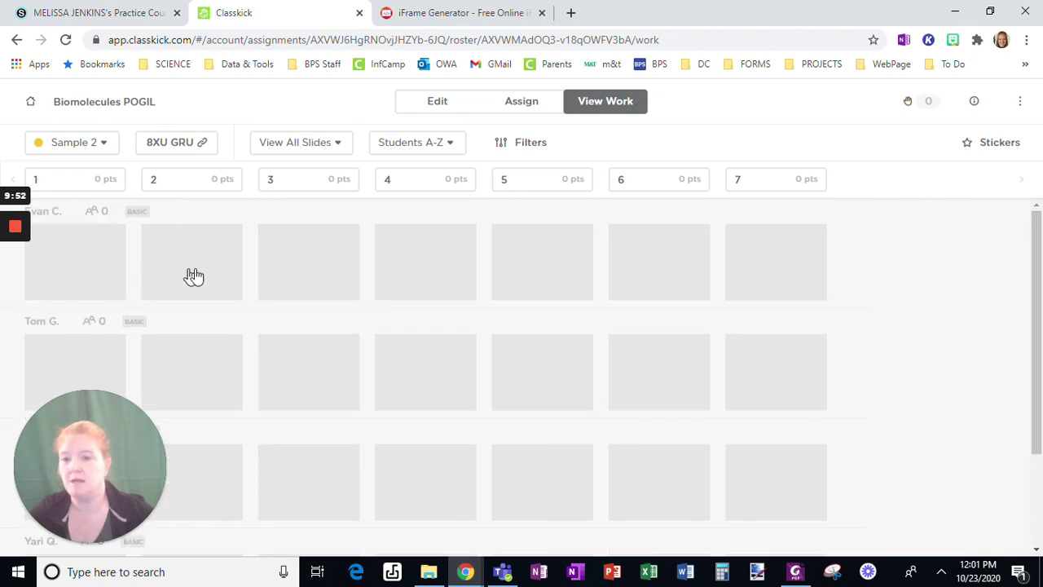
Copy the Sample 2 class-code login link from the Assign tab, then go to iFrame Generator.
left_click(517, 112)
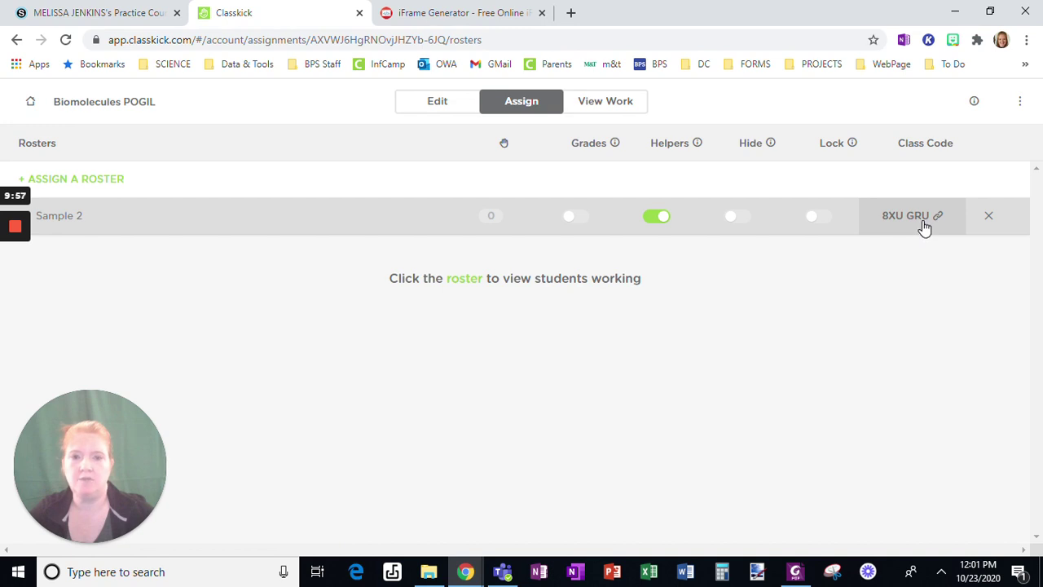
left_click(923, 222)
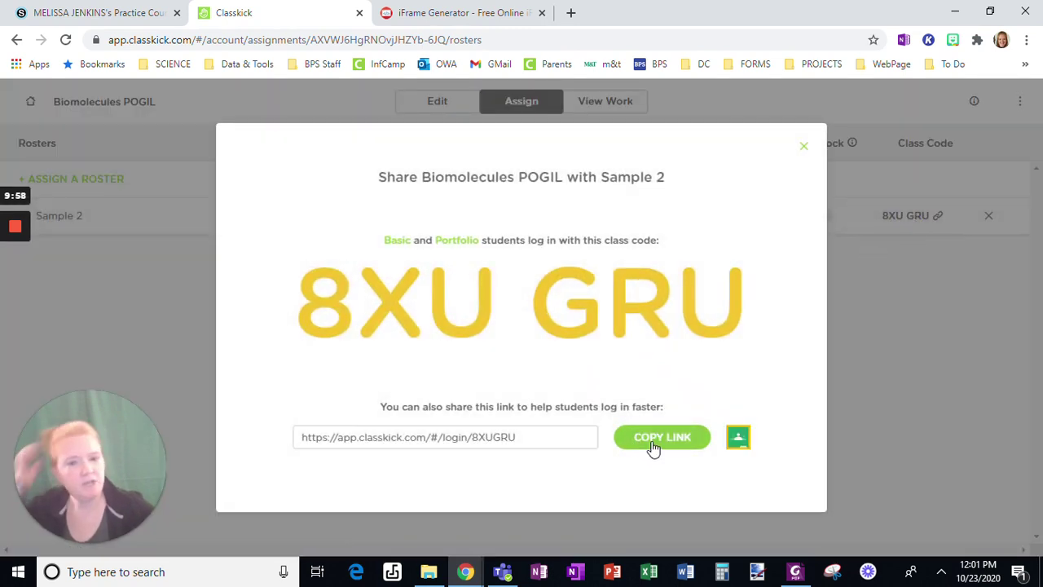
left_click(653, 445)
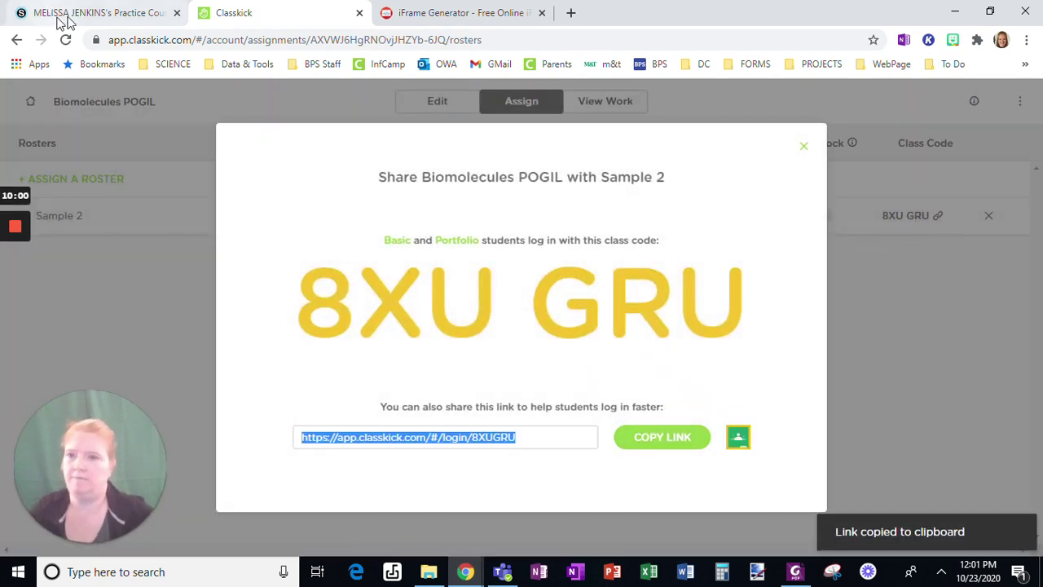
left_click(481, 15)
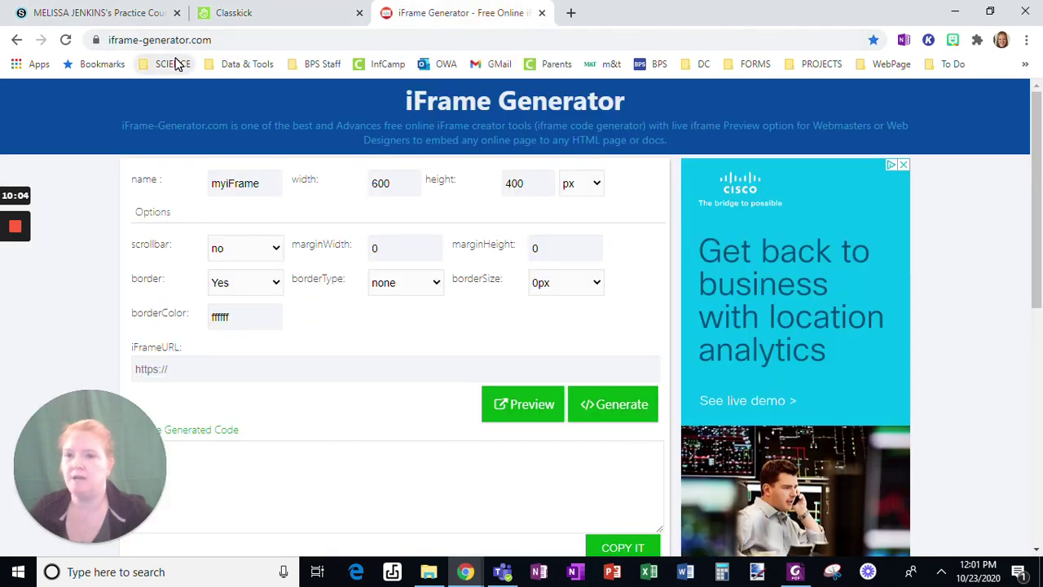
Set the iframe size to 900×600 and paste the Classkick login link as its source.
left_click(380, 182)
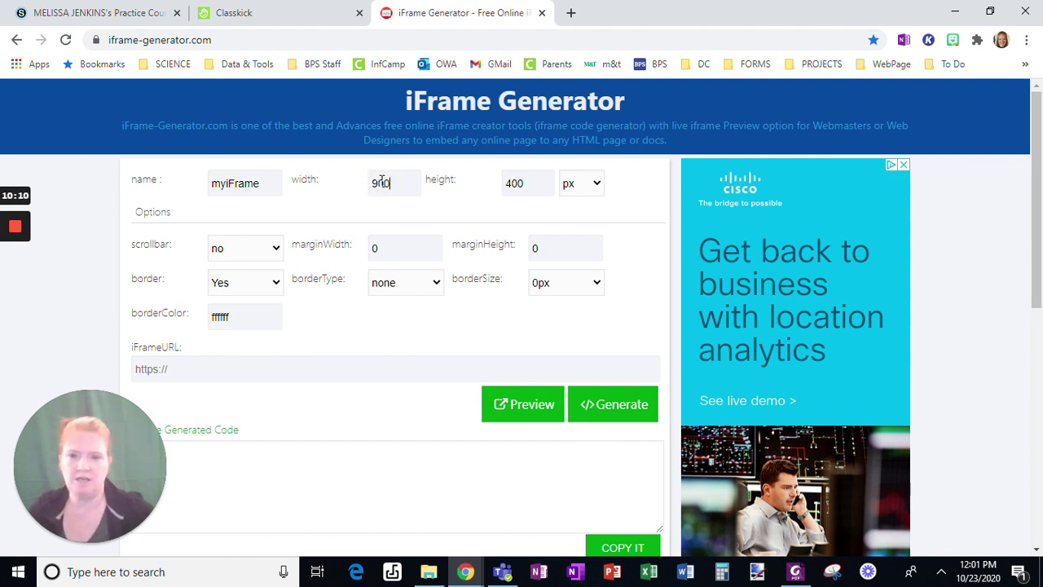
double_click(514, 180)
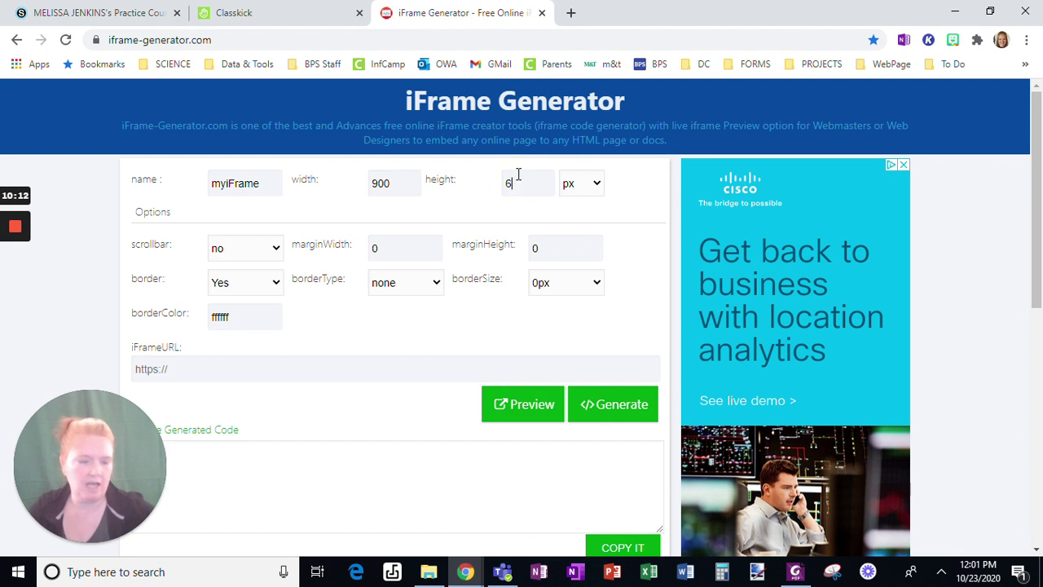
left_click(287, 376)
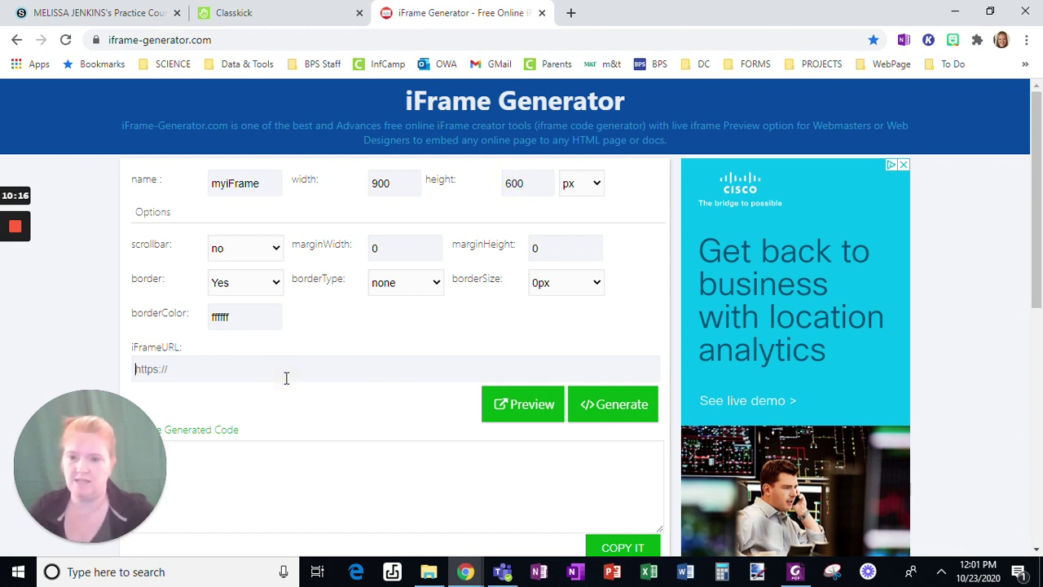
key("ctrl+v")
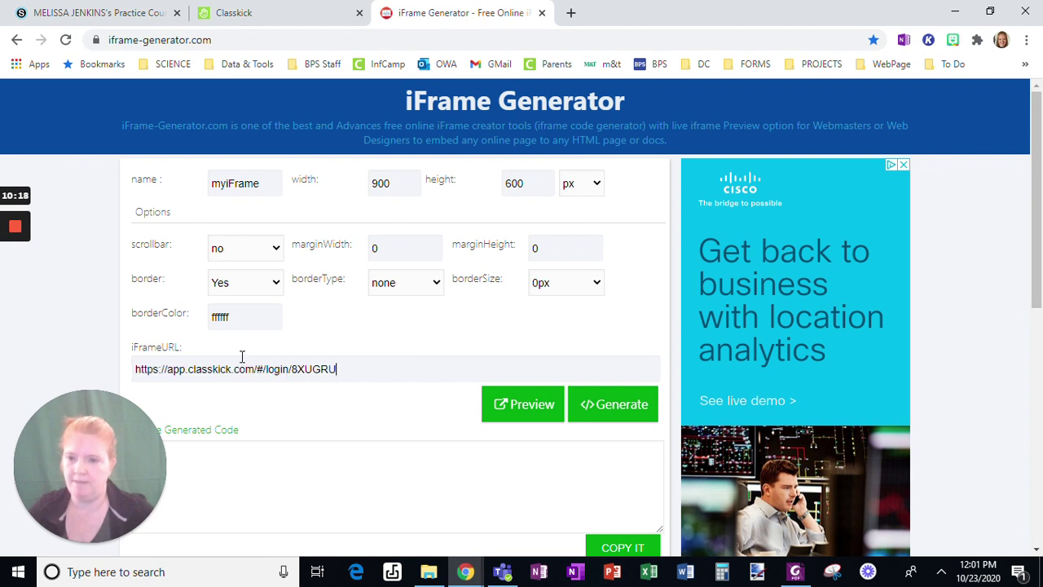
Generate and copy the iframe embed code, then return to the Schoology materials.
left_click(595, 405)
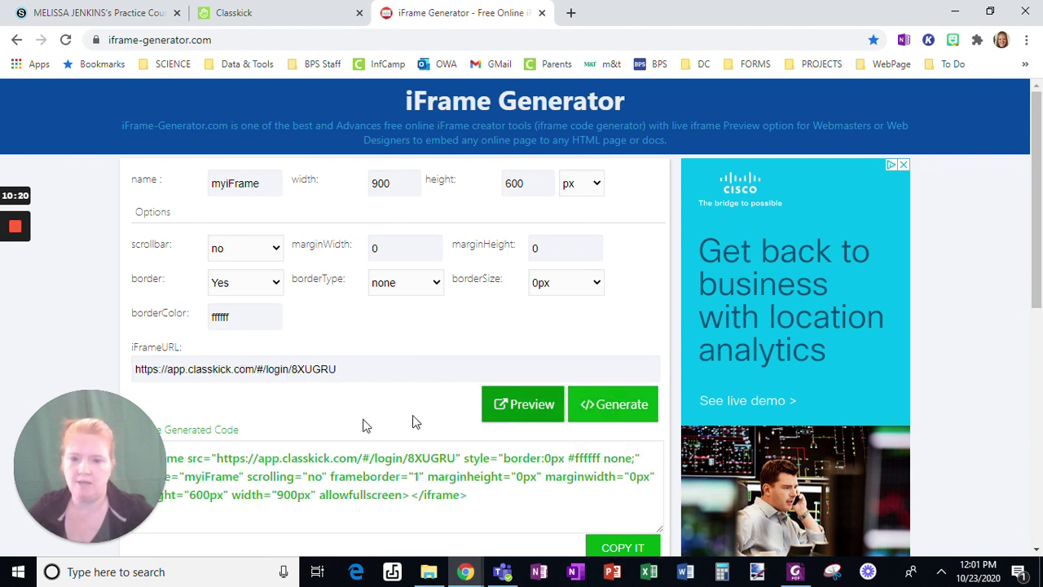
left_click(277, 475)
left_click(623, 551)
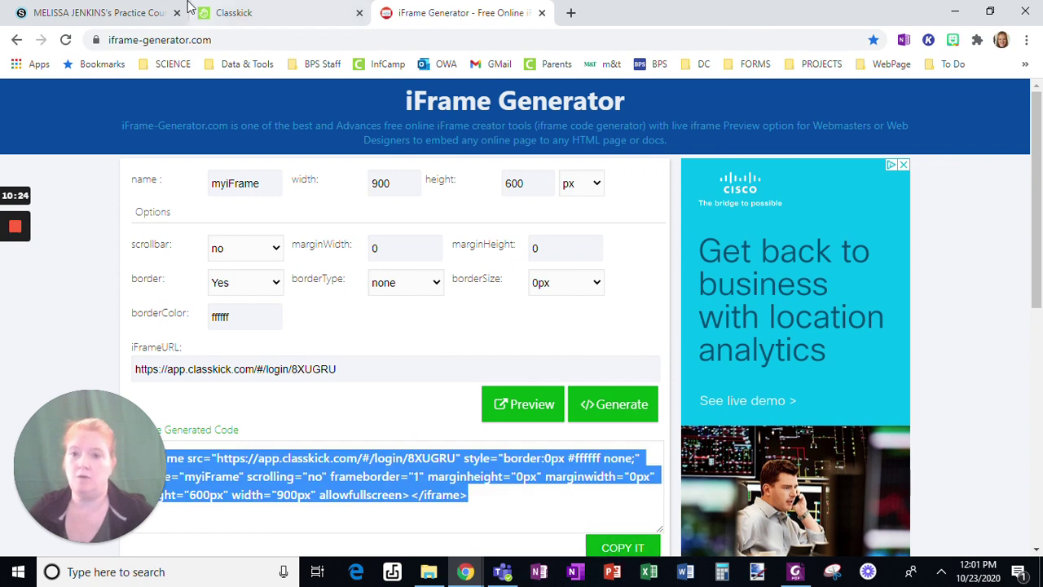
left_click(131, 17)
Add a new page titled 'Biomolecule POGIL' with instructions to join using first name and last initial.
left_click(262, 203)
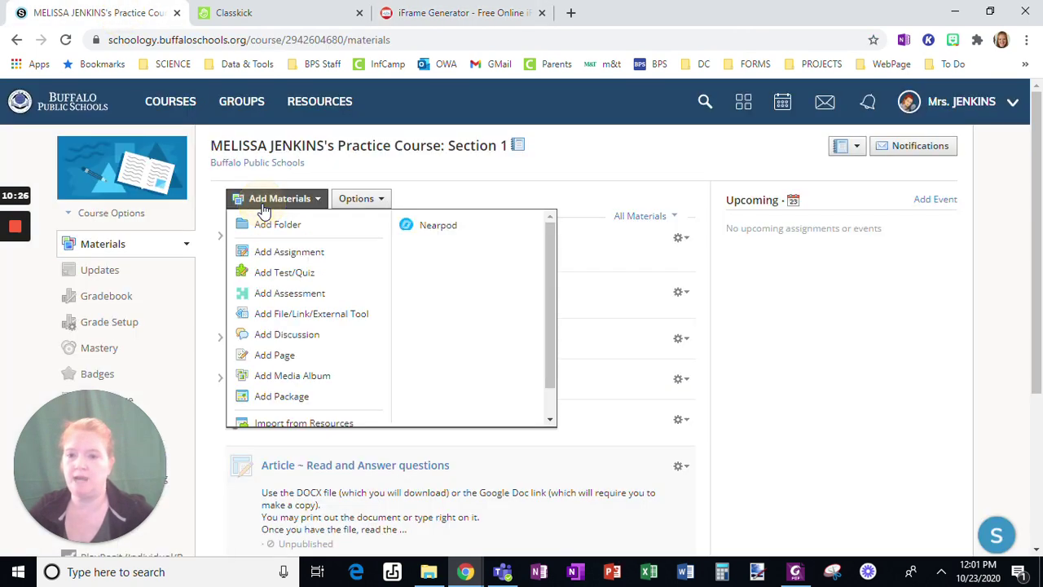
left_click(324, 359)
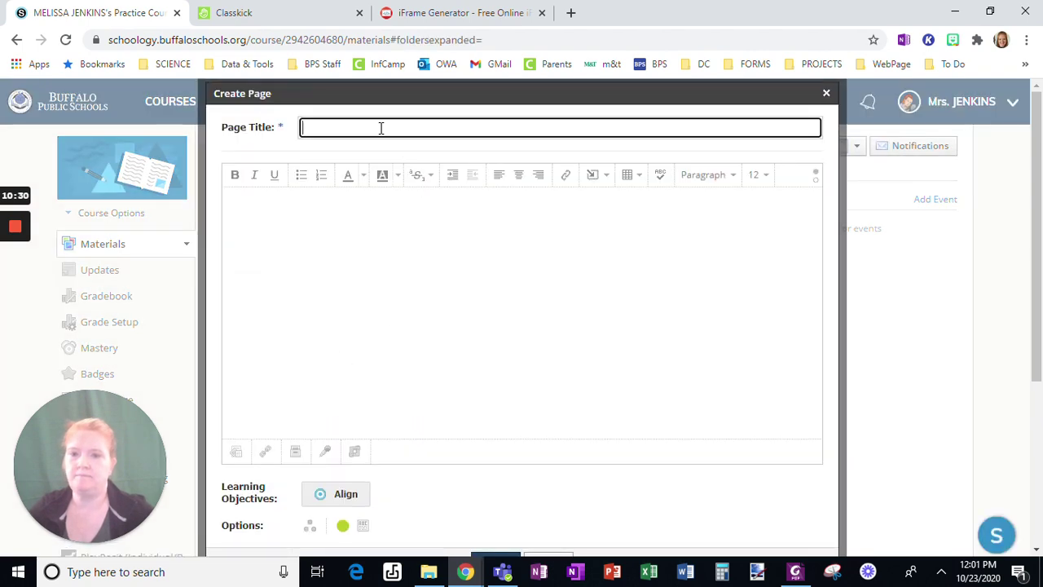
left_click(377, 129)
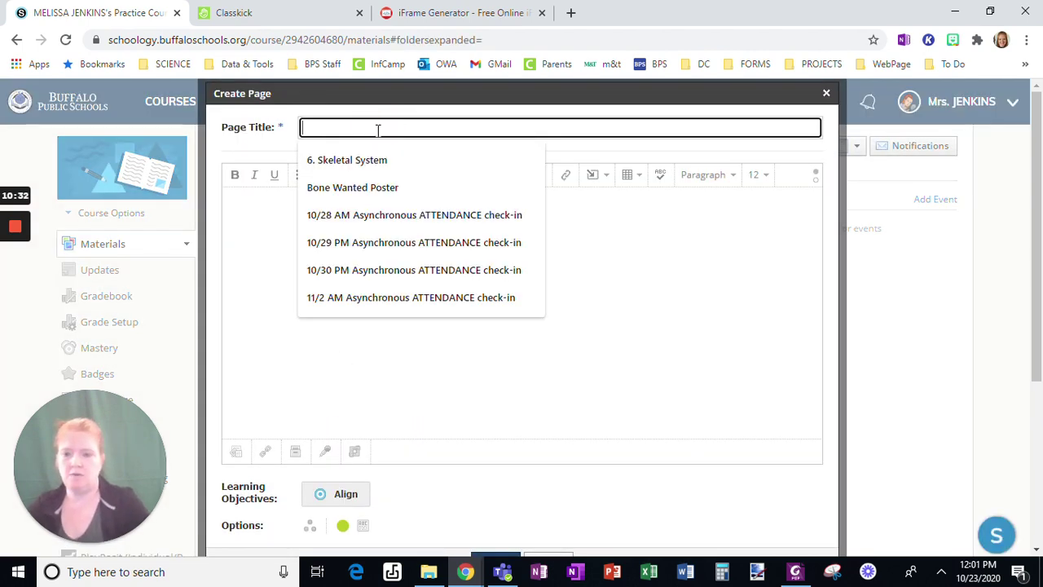
type("Biomolec")
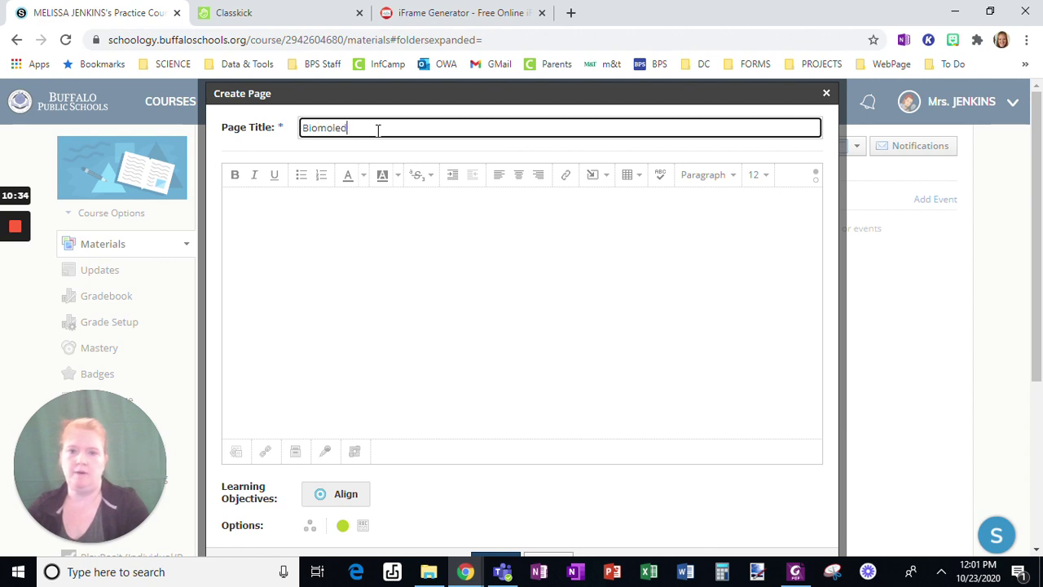
type("ule POGIL")
left_click(394, 222)
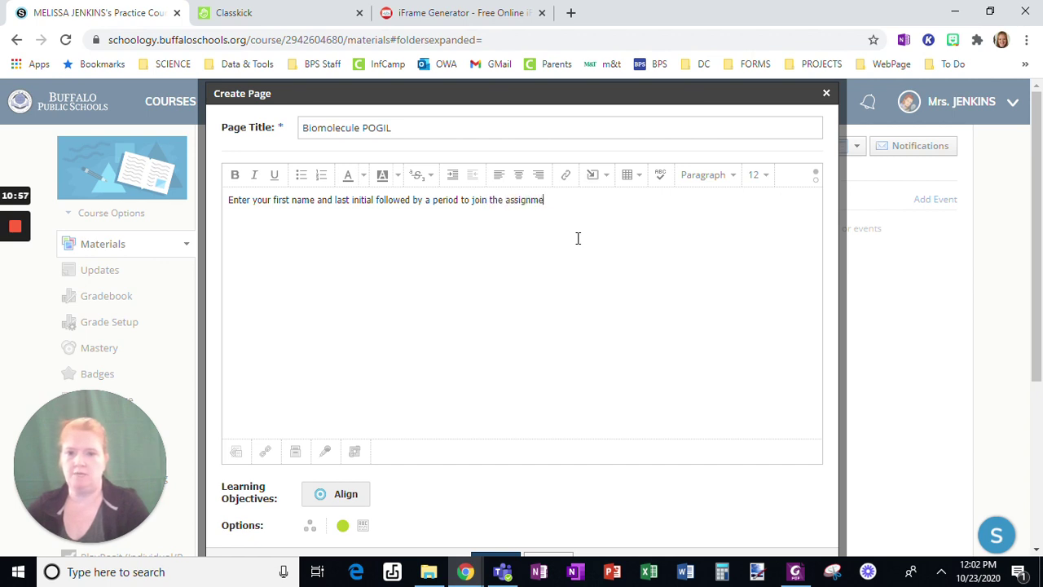
Paste the Classkick iframe code into the page's HTML source and create the page.
left_click(816, 179)
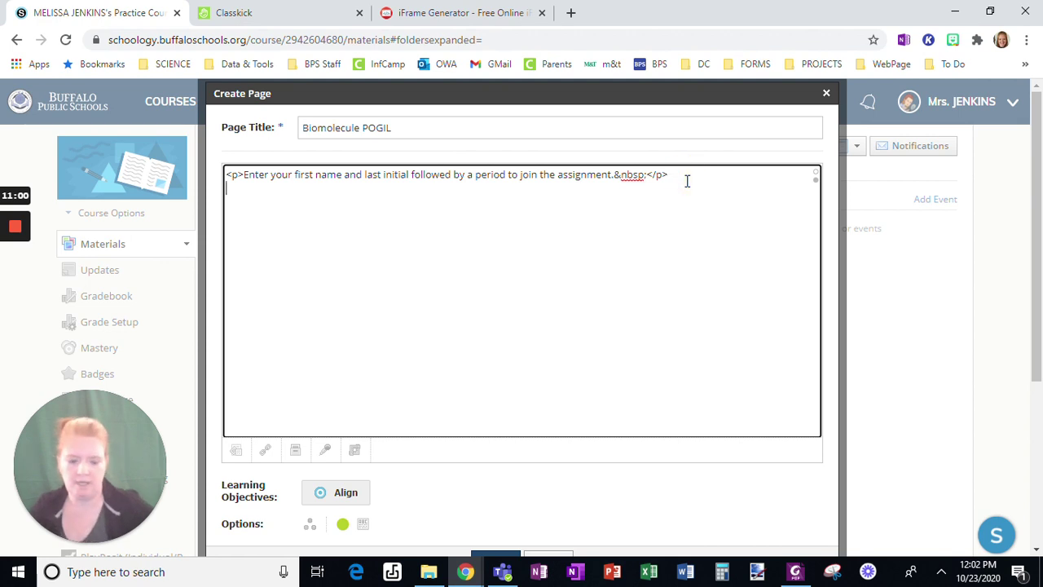
key("Return")
key("ctrl+v")
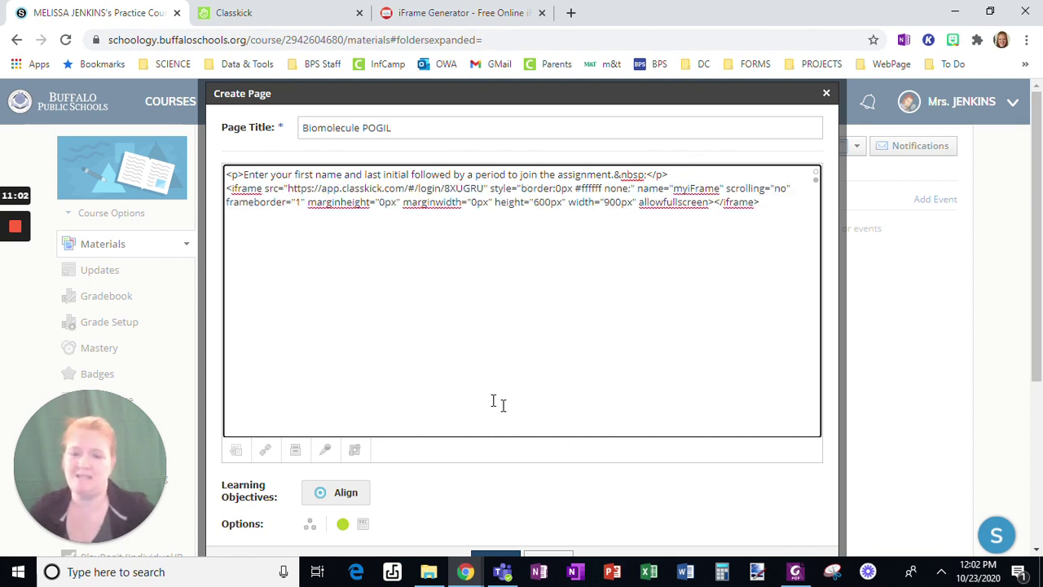
scroll(584, 511, "down", 1)
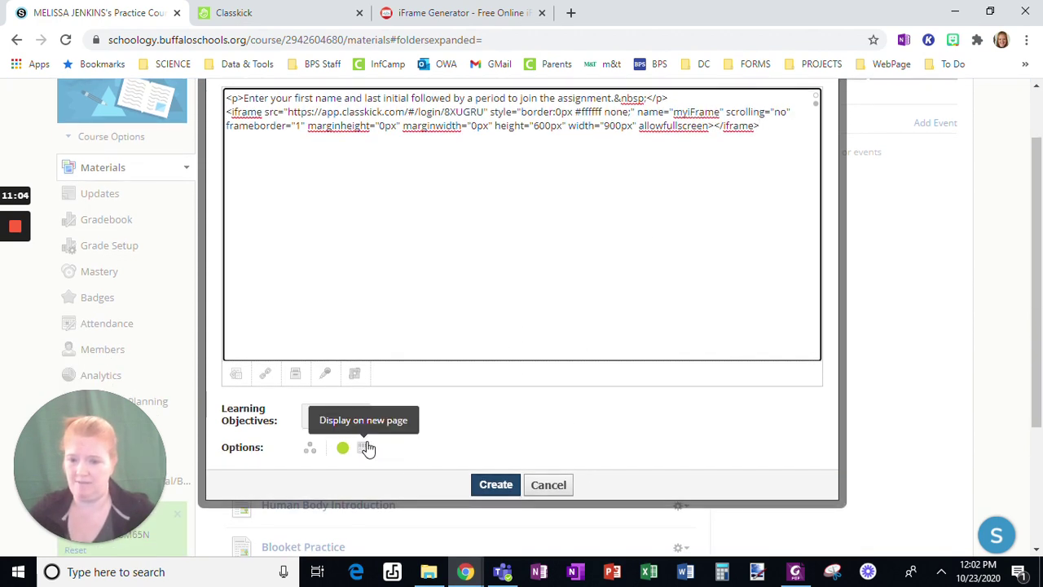
left_click(495, 484)
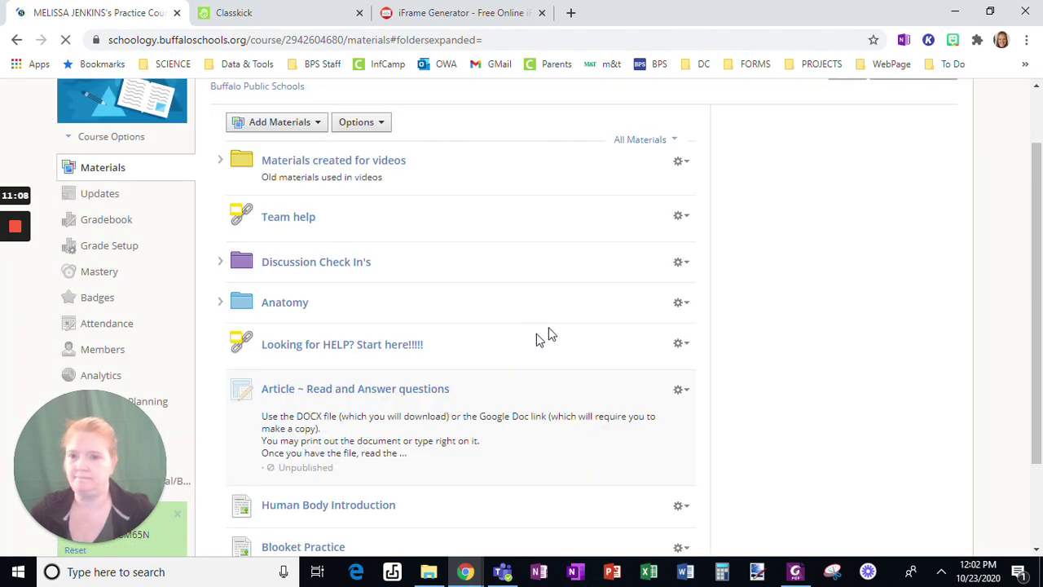
scroll(561, 323, "down", 2)
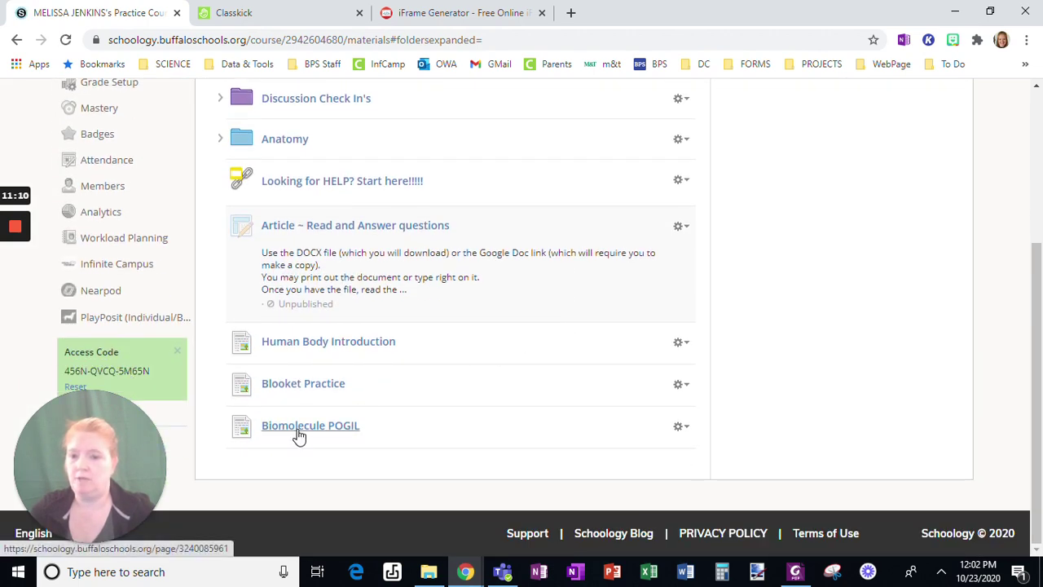
Check the Biomolecule POGIL page's embedded Classkick join form with its class code prefilled, then start a new browser tab.
left_click(308, 437)
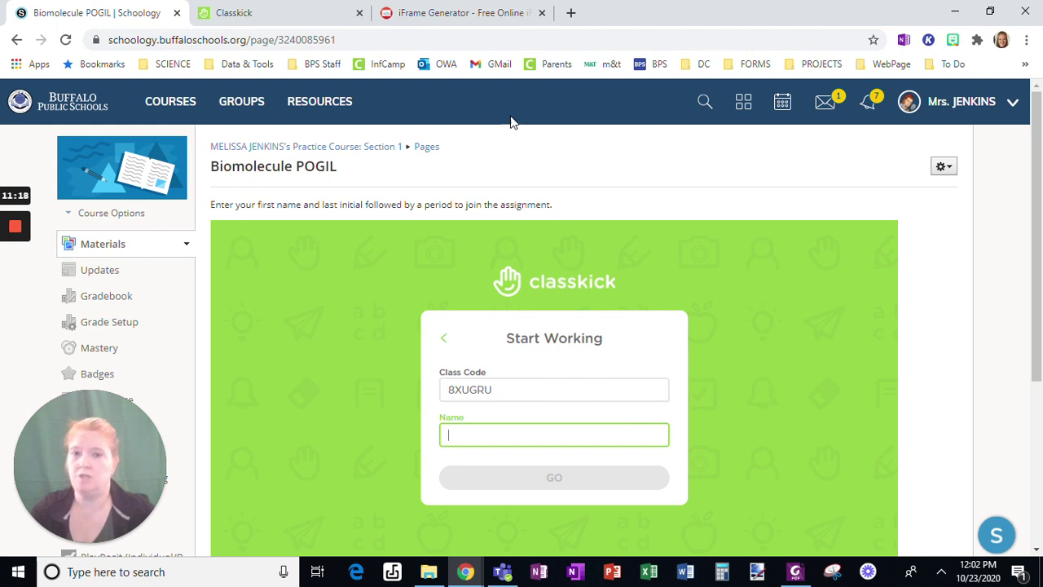
left_click(571, 13)
left_click(512, 38)
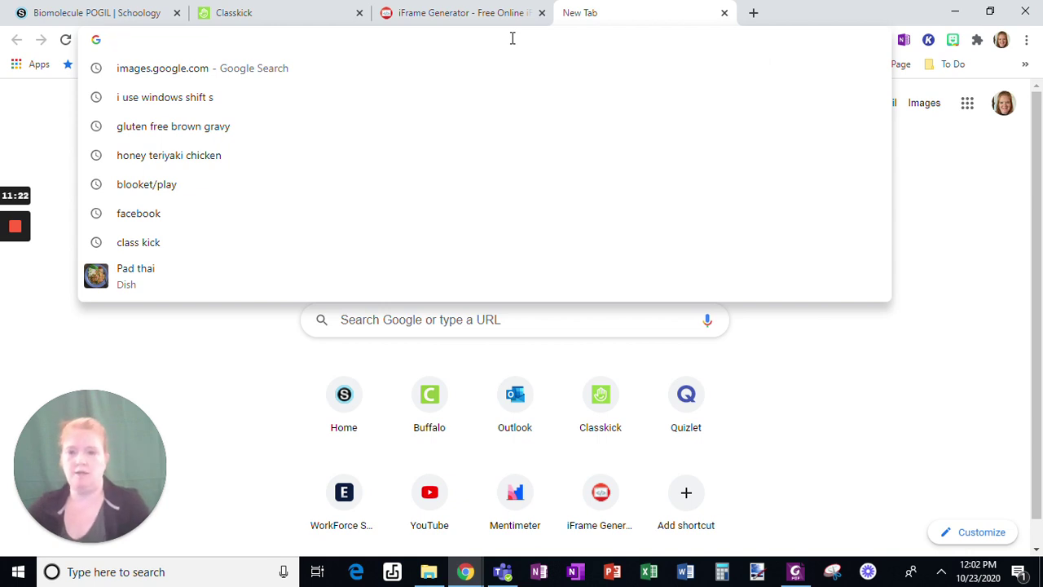
Log in to schoology.com as the student and open the Biomolecule POGIL page.
type("schoology.com")
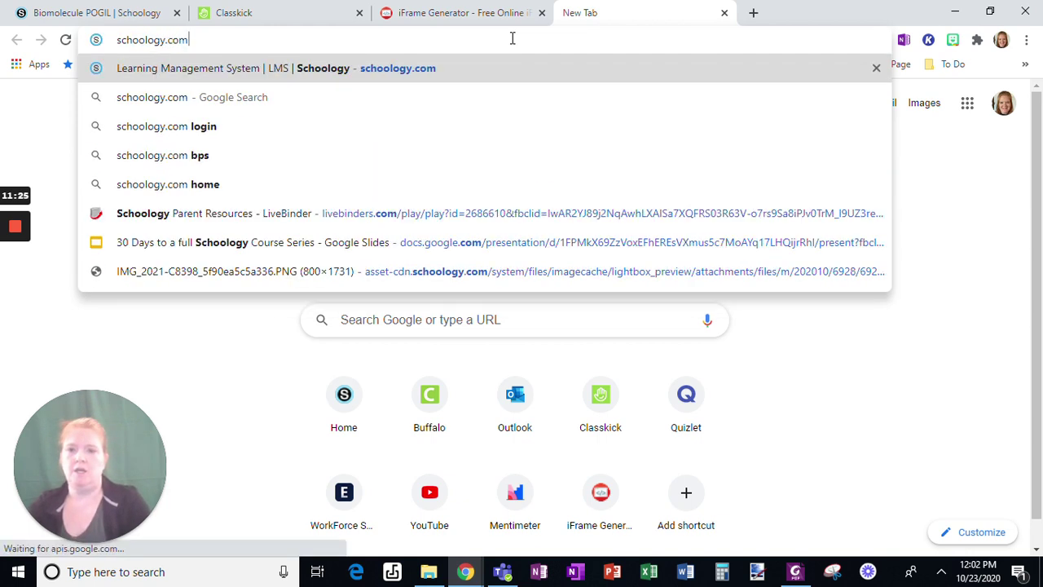
key("Return")
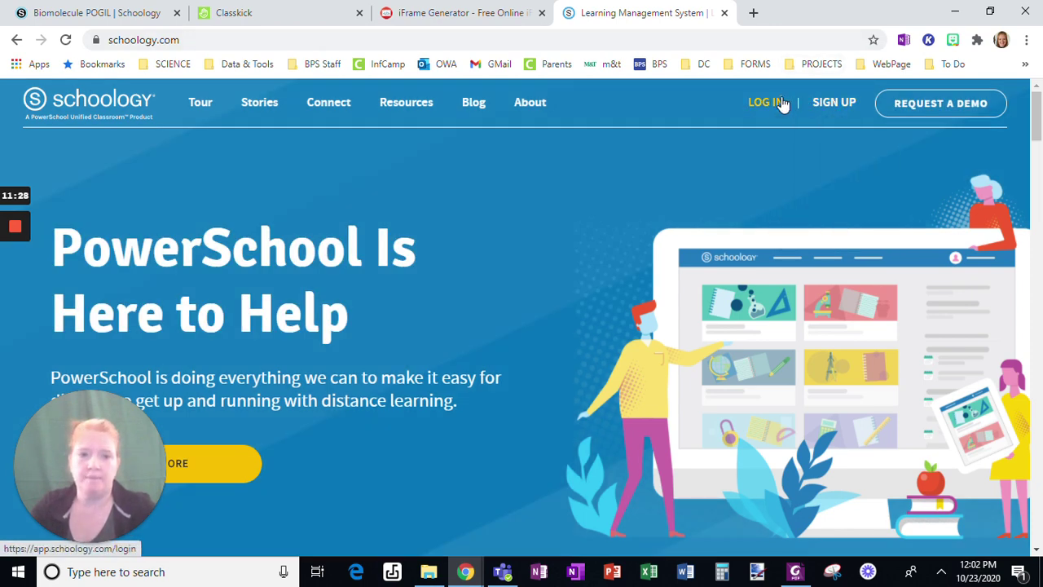
left_click(766, 103)
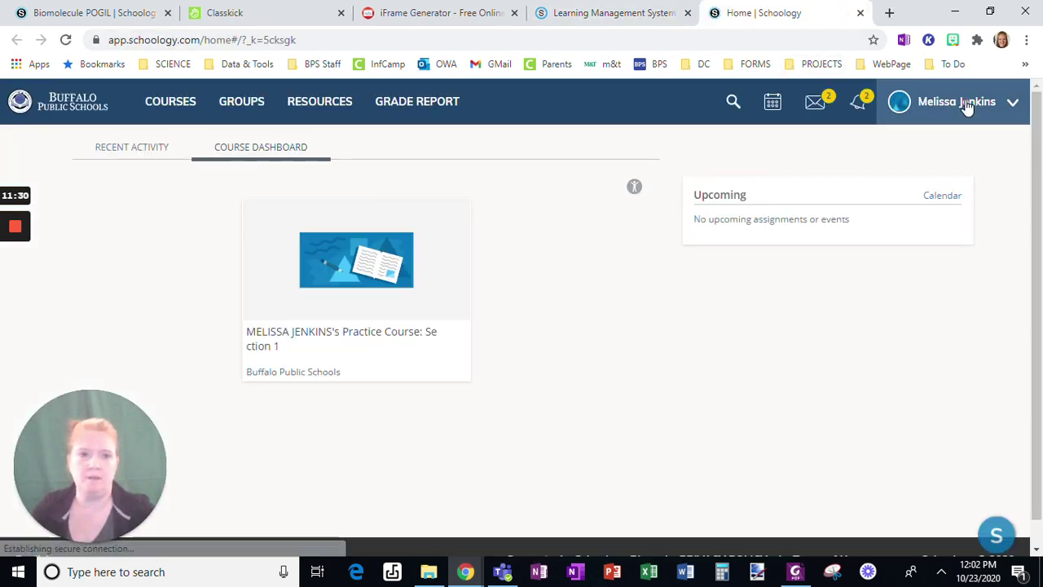
left_click(395, 294)
scroll(551, 256, "down", 3)
left_click(324, 429)
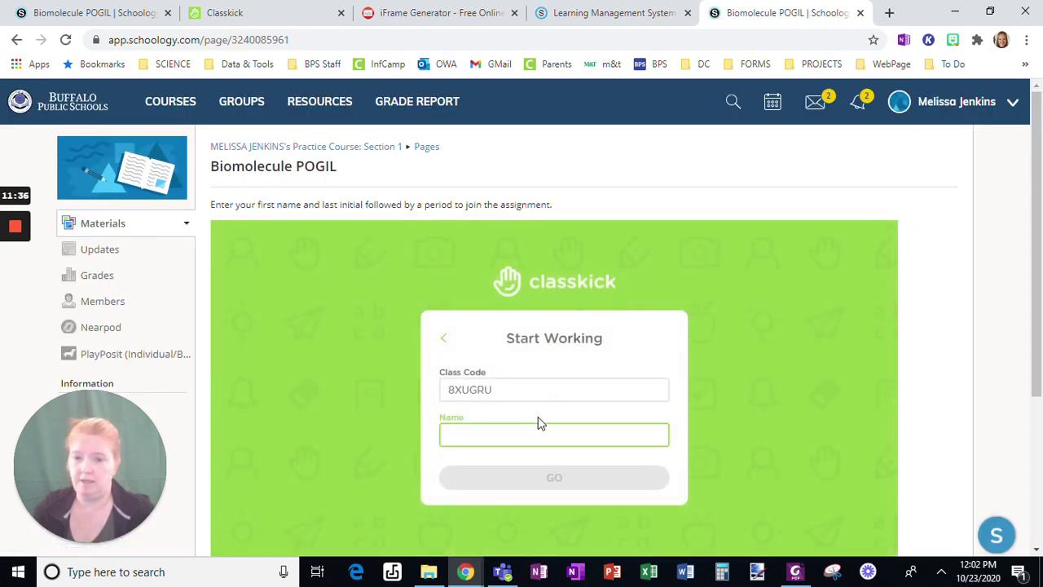
Join the embedded Classkick assignment by entering the student's name ending with a period.
left_click(524, 437)
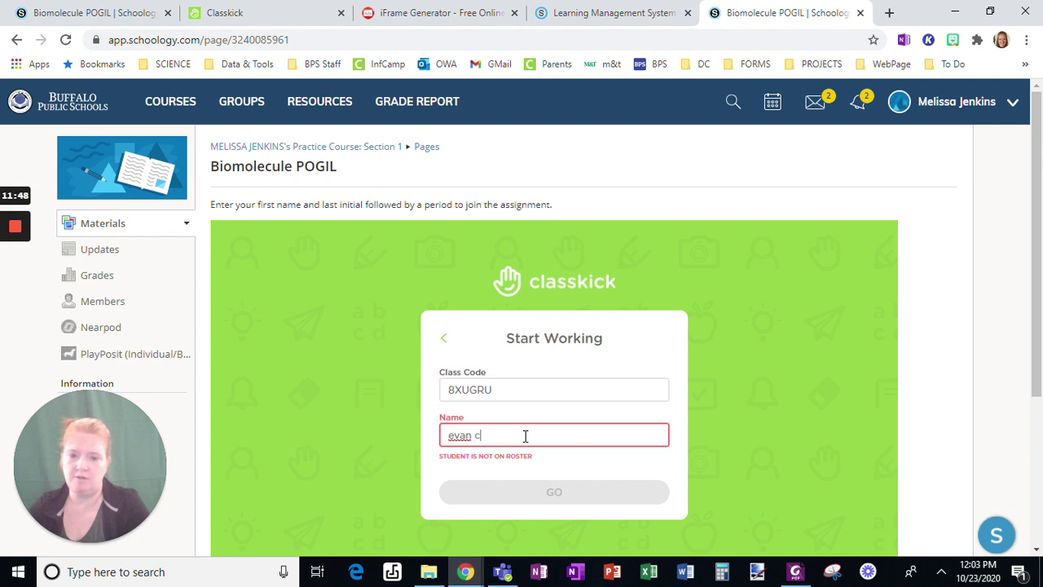
type(".")
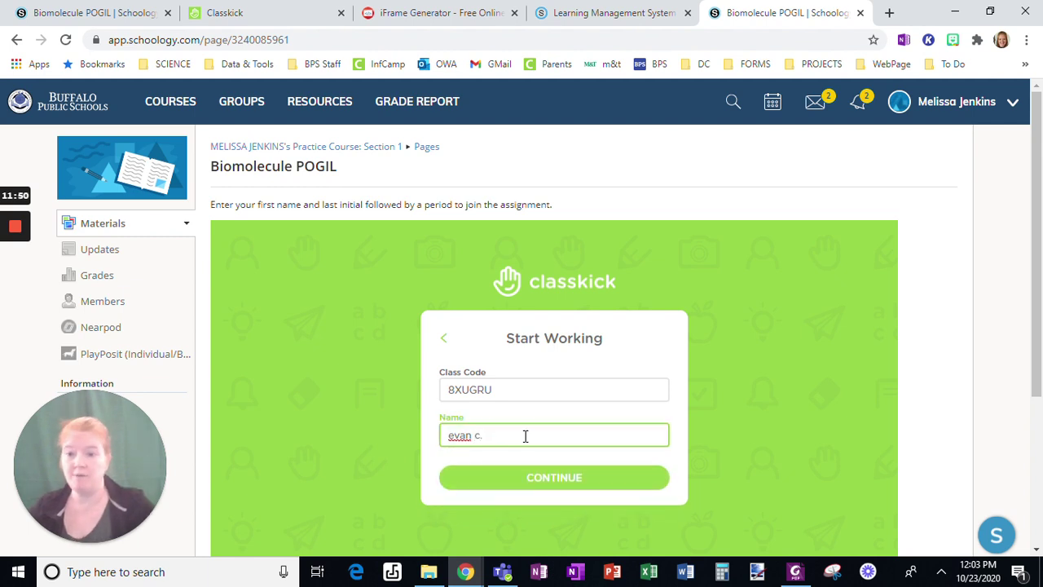
left_click(489, 474)
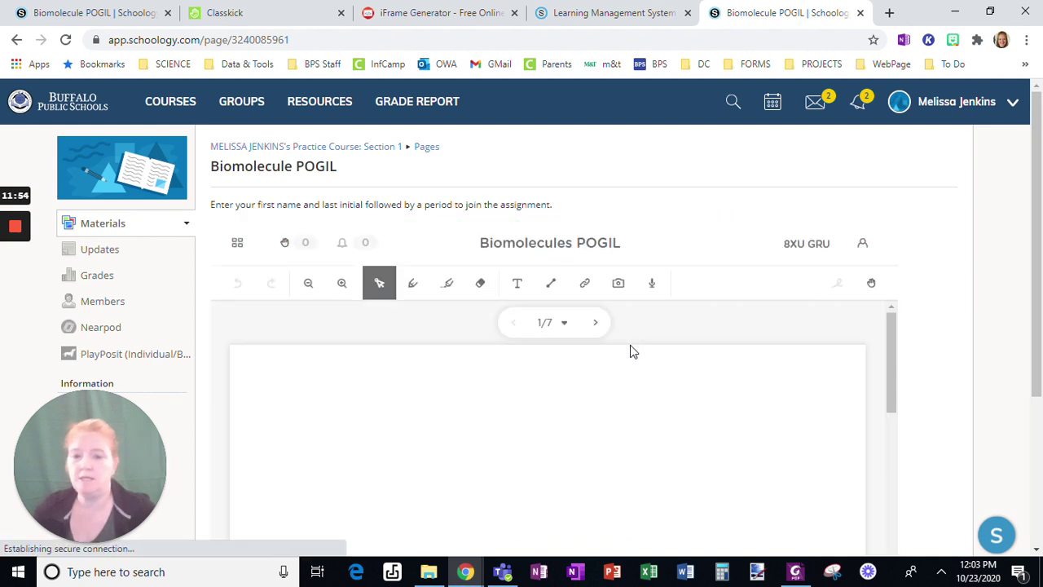
Advance the Biomolecules POGIL worksheet from page 1 to page 3.
scroll(717, 342, "down", 2)
scroll(714, 351, "up", 3)
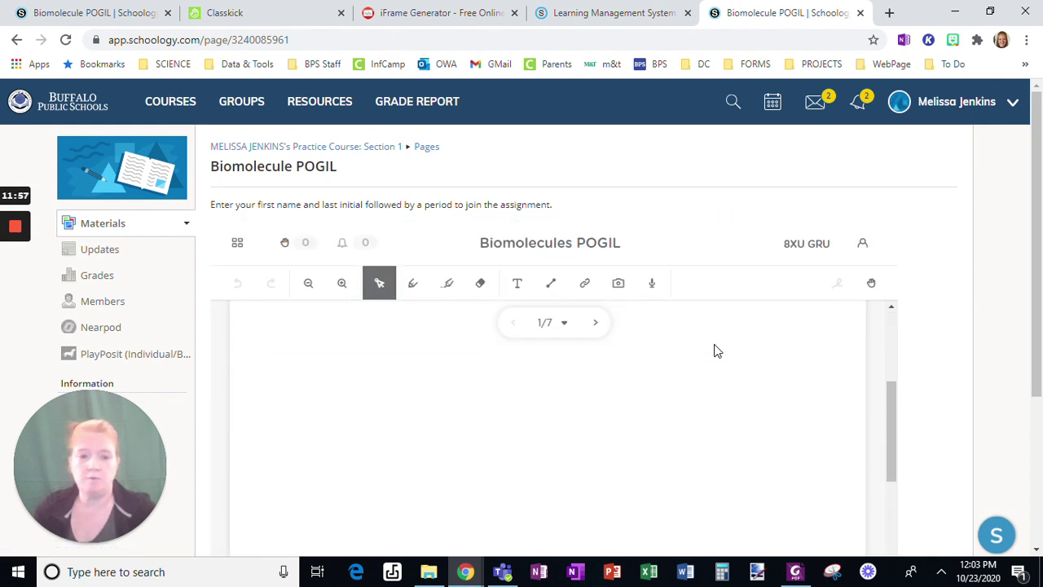
left_click_drag(1040, 287, 1031, 377)
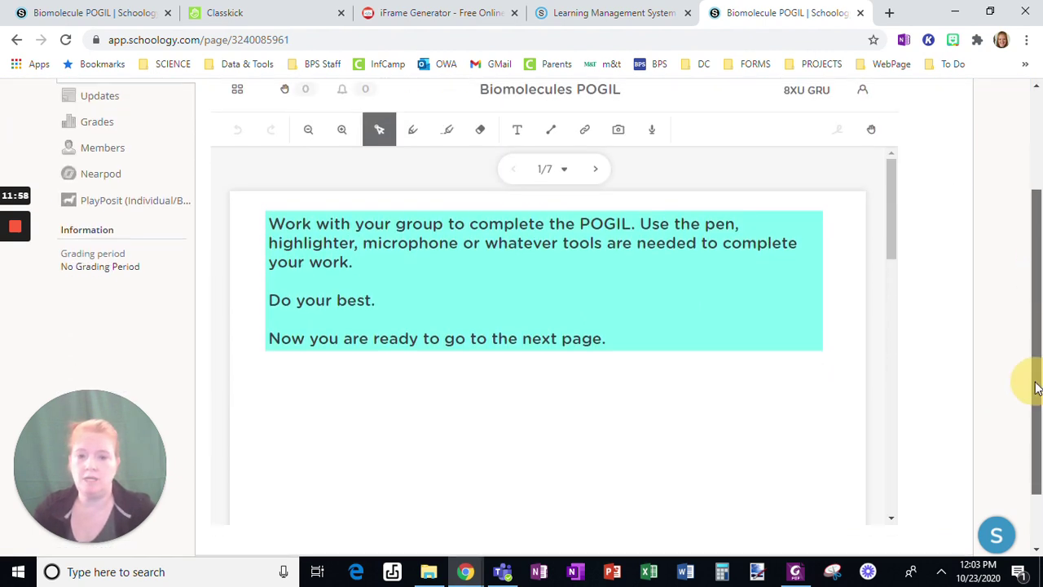
scroll(645, 359, "down", 2)
scroll(644, 289, "up", 2)
left_click(597, 173)
scroll(683, 304, "down", 5)
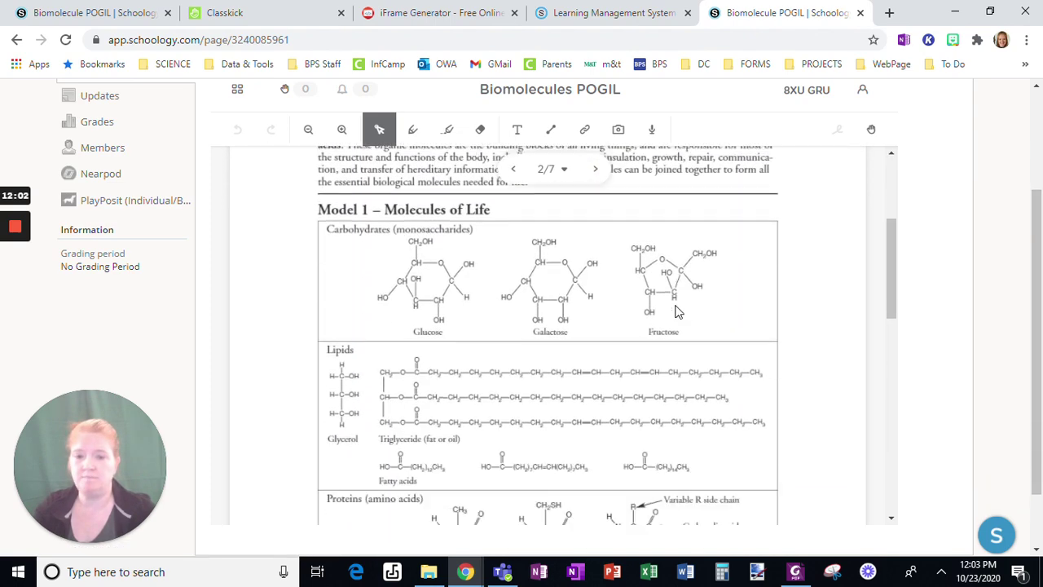
scroll(673, 309, "up", 1)
left_click(594, 169)
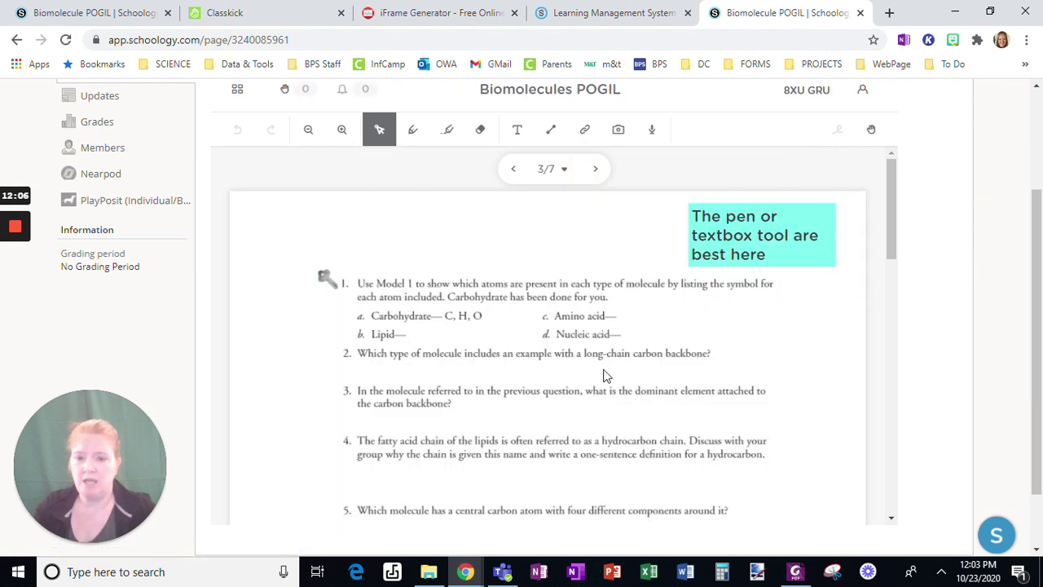
Answer question 2 by typing 'carbohydrate' in a text box below it.
left_click(516, 132)
left_click_drag(439, 365, 668, 389)
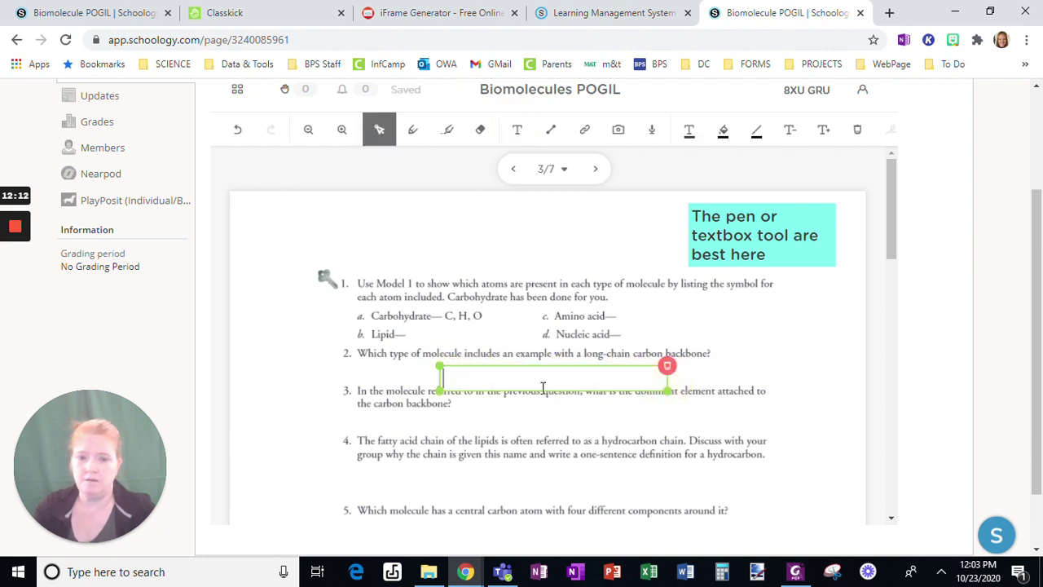
type("car")
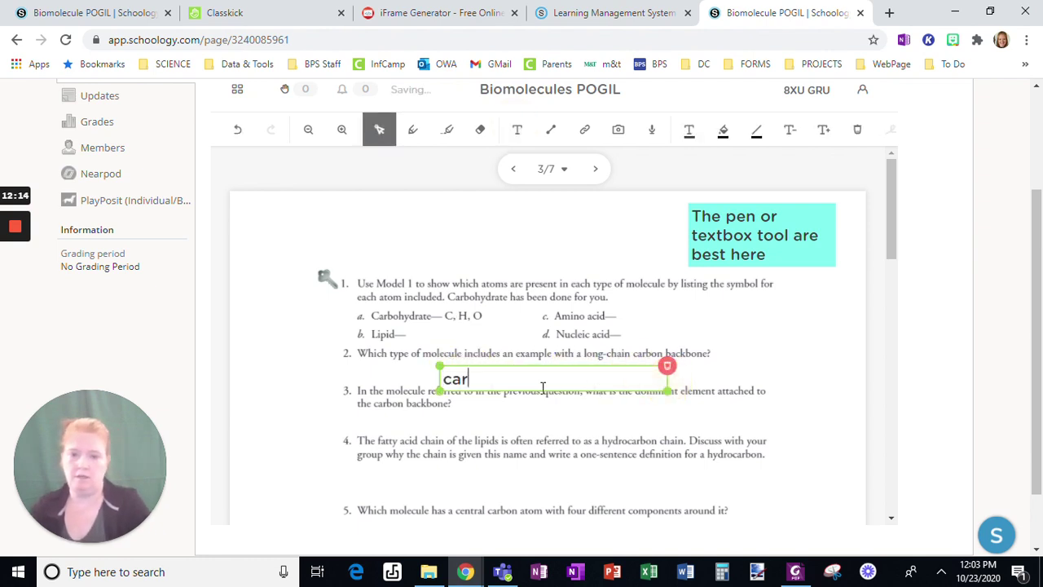
type("bohydrate")
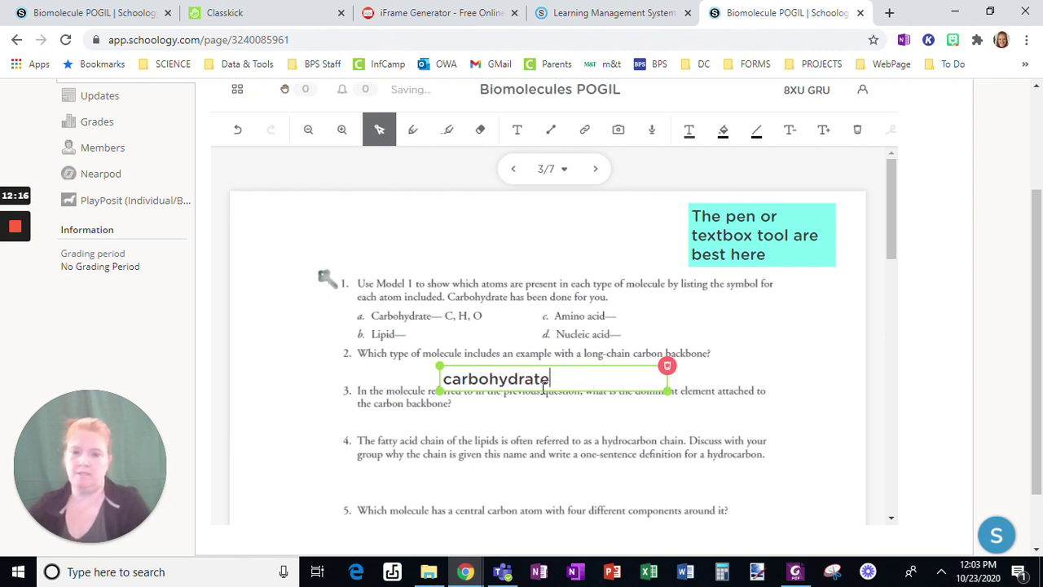
left_click(412, 133)
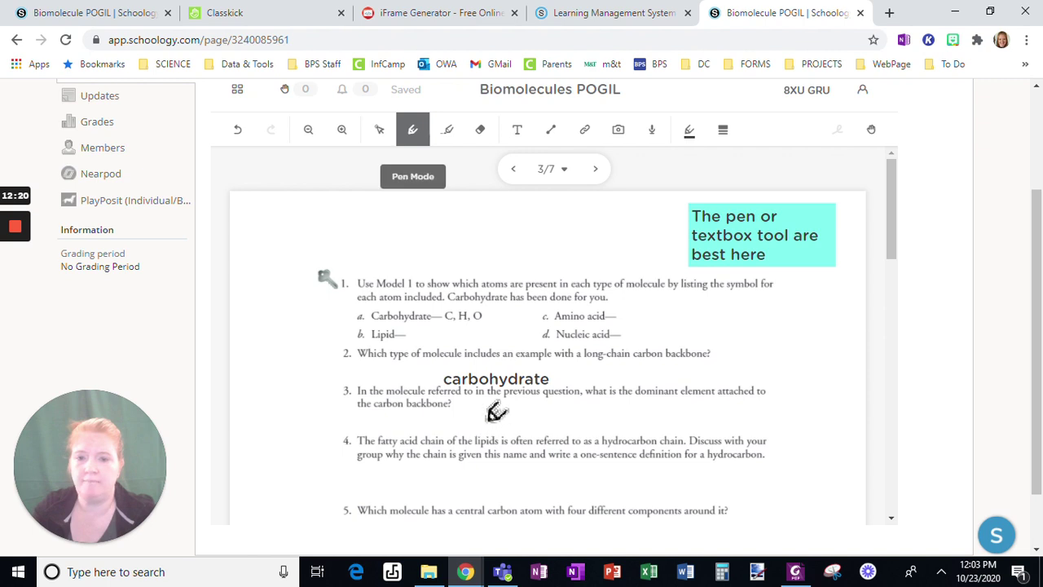
Handwrite an answer below question 3, erasing its last pen loop.
mouse_move(486, 415)
left_mouse_down()
mouse_move(507, 415)
mouse_move(500, 405)
mouse_move(558, 431)
mouse_move(565, 407)
left_mouse_up()
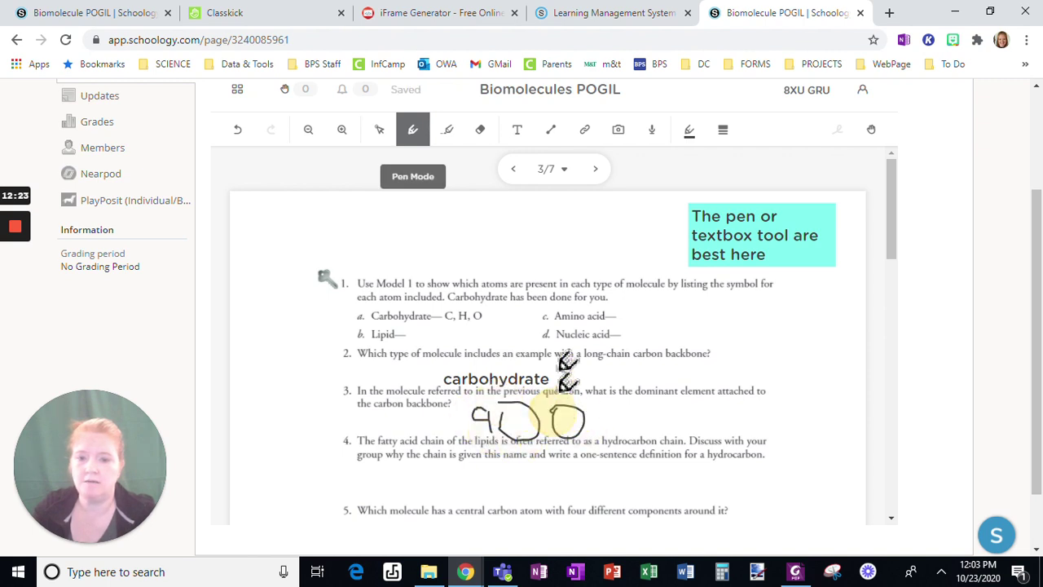
left_click(480, 136)
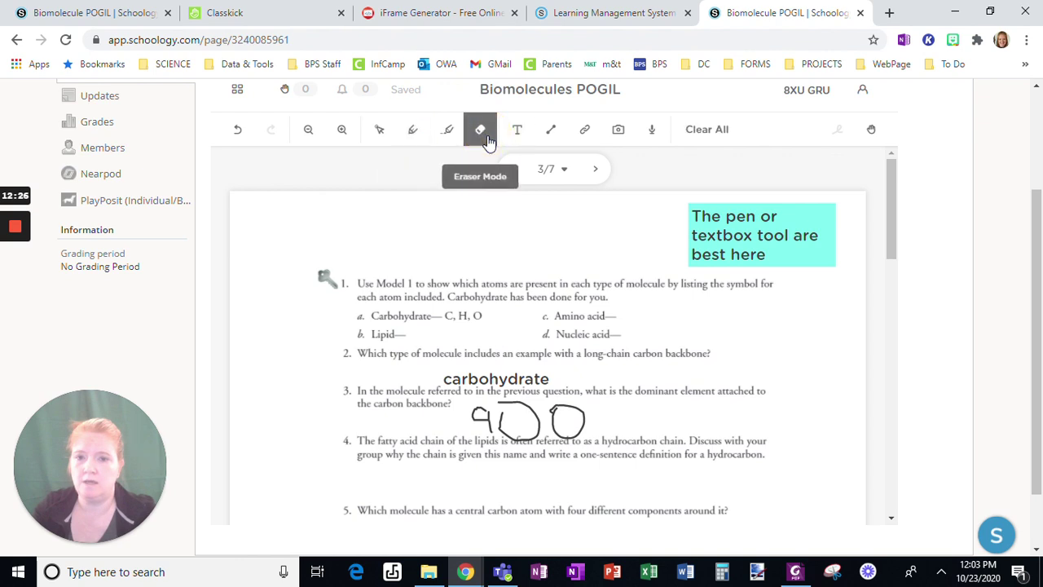
mouse_move(570, 414)
left_mouse_down()
mouse_move(587, 414)
mouse_move(574, 427)
left_mouse_up()
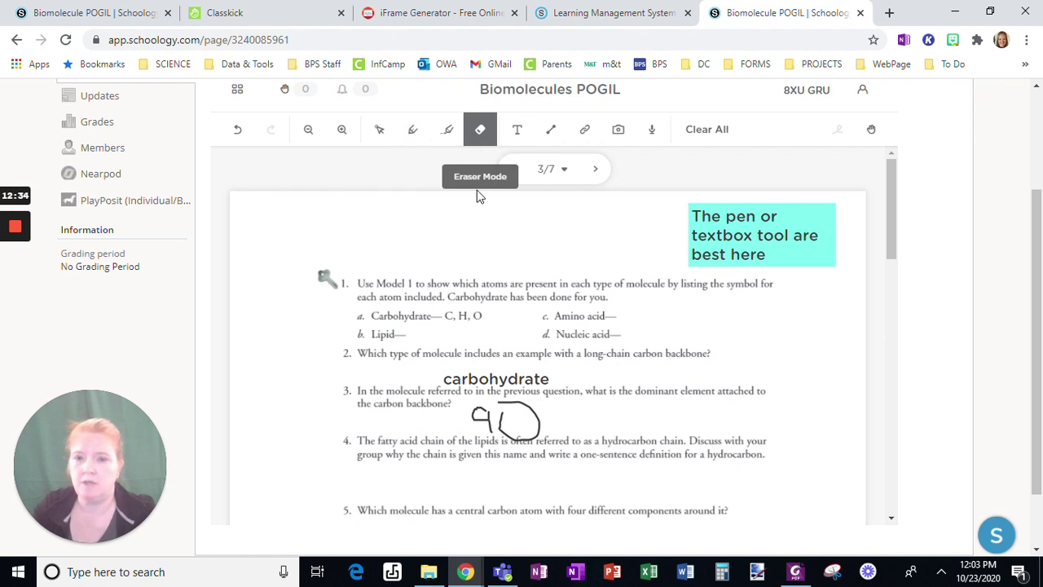
Highlight the 'a. Carbohydrate— C, H, O' answer line in question 1.
left_click(446, 132)
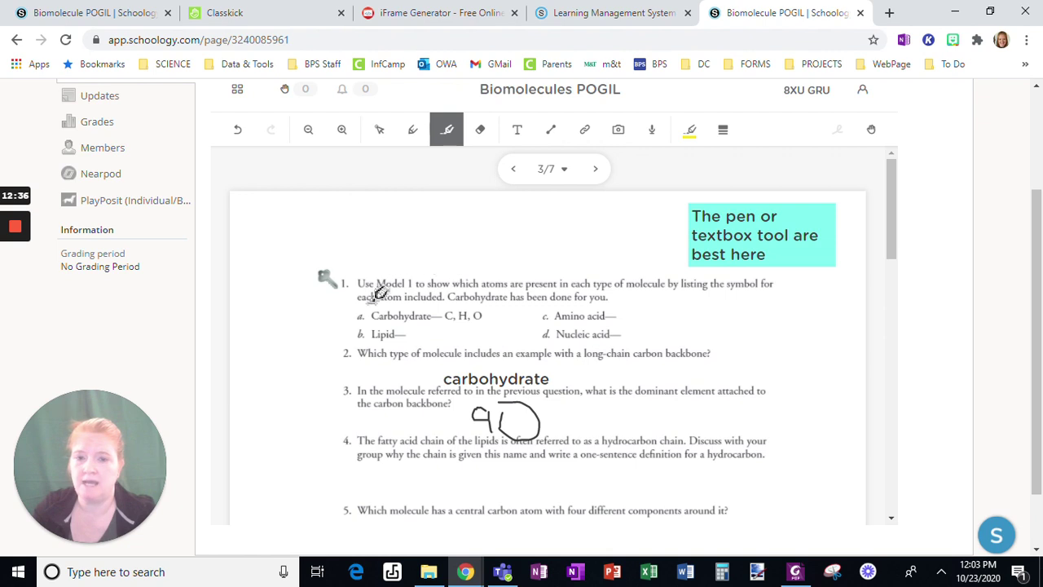
left_click_drag(355, 316, 492, 325)
mouse_move(361, 317)
left_mouse_down()
mouse_move(418, 306)
mouse_move(481, 314)
mouse_move(478, 322)
left_mouse_up()
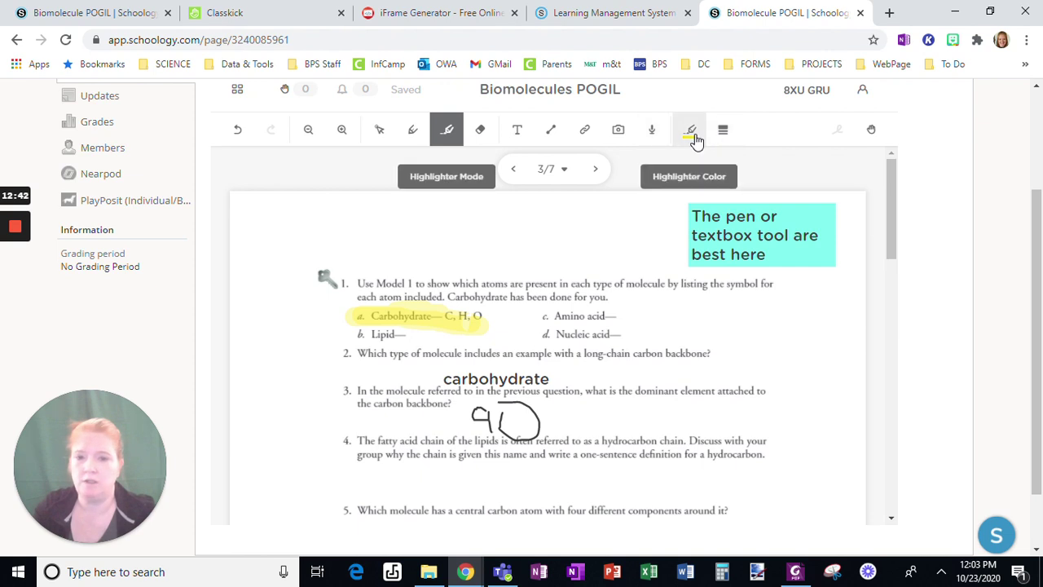
On page 4, raise a hand with Please Check, then go to the teacher's Classkick view.
left_click(599, 171)
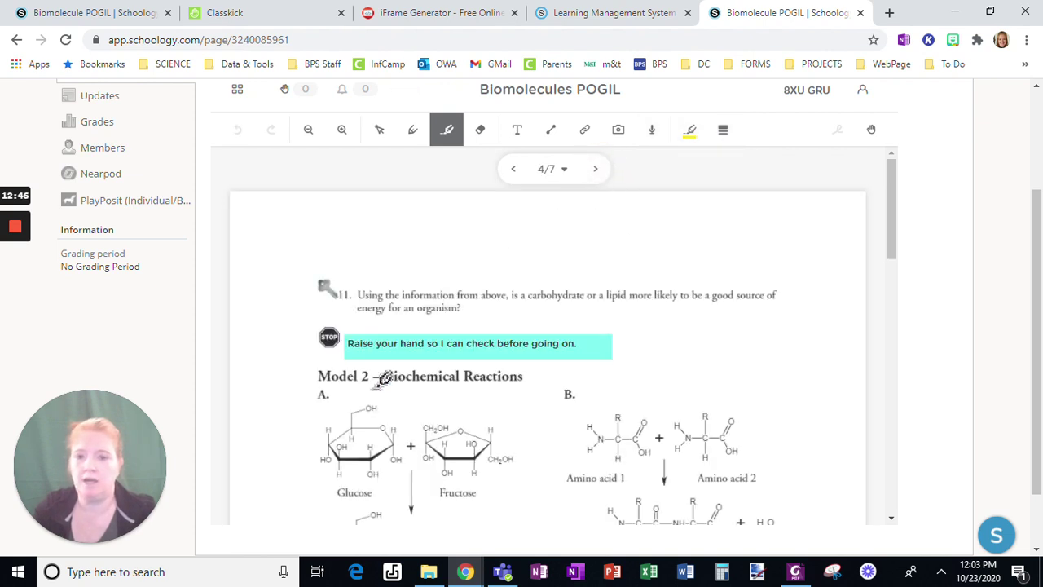
left_click(871, 128)
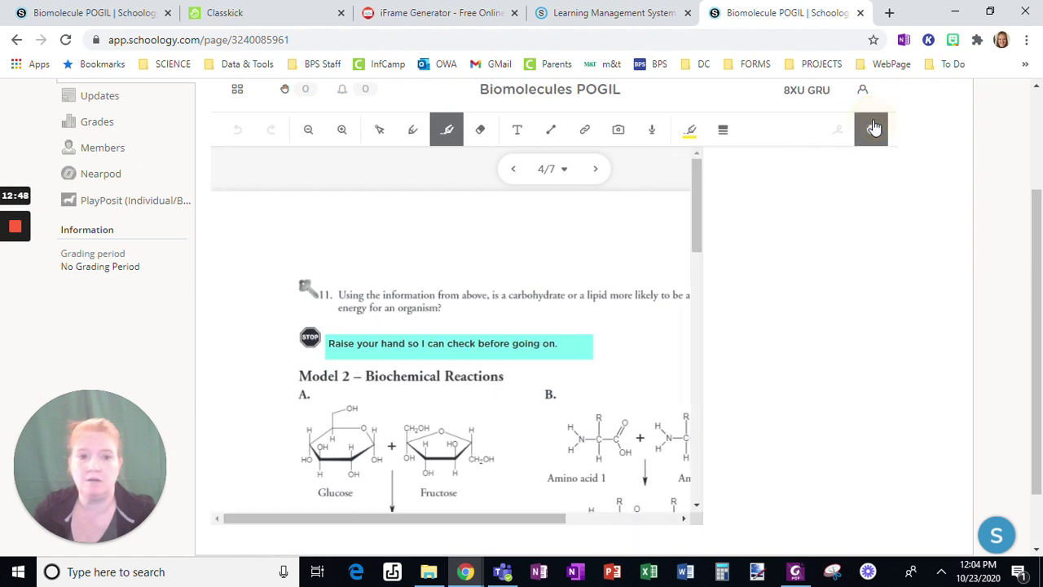
left_click(800, 255)
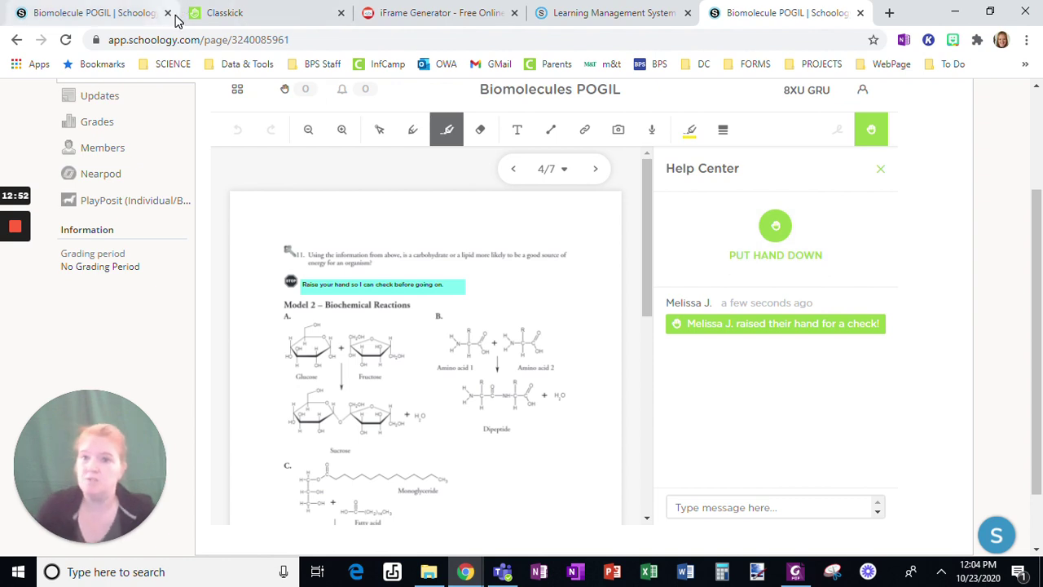
left_click(220, 14)
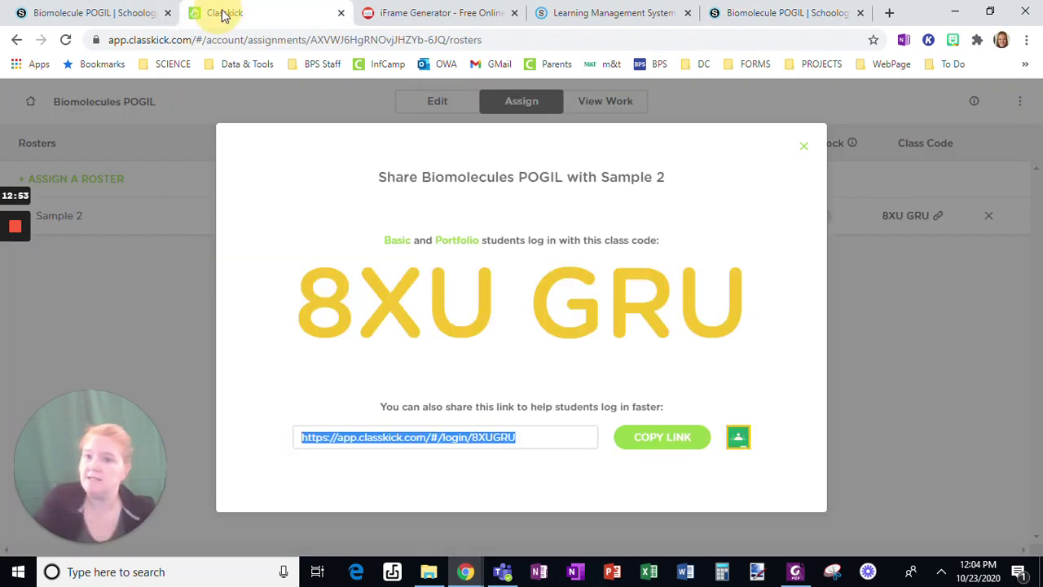
left_click(803, 146)
View the student's raised-hand check request on slide #4 from the teacher's work view.
left_click(629, 105)
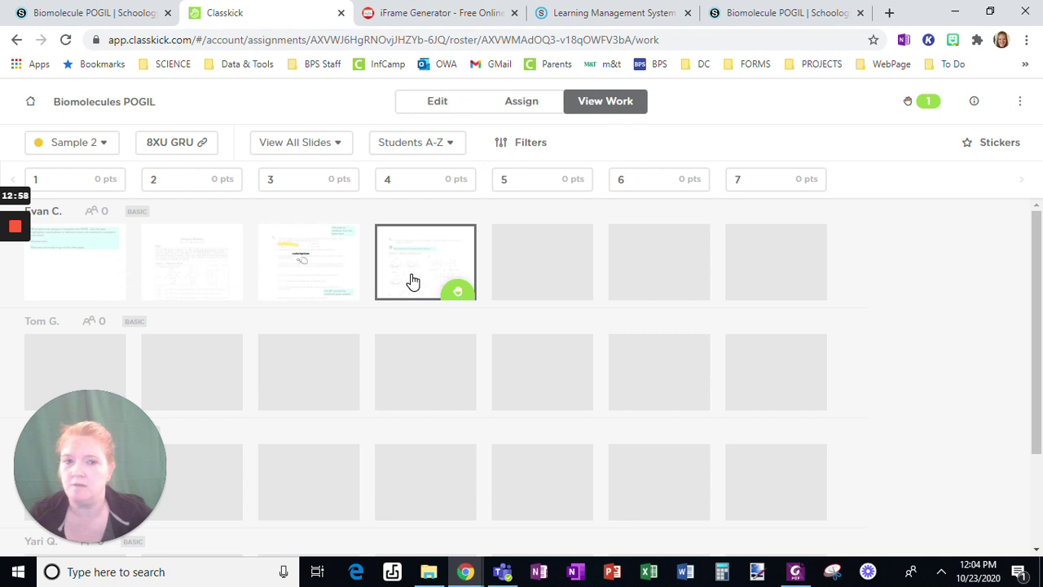
left_click(926, 103)
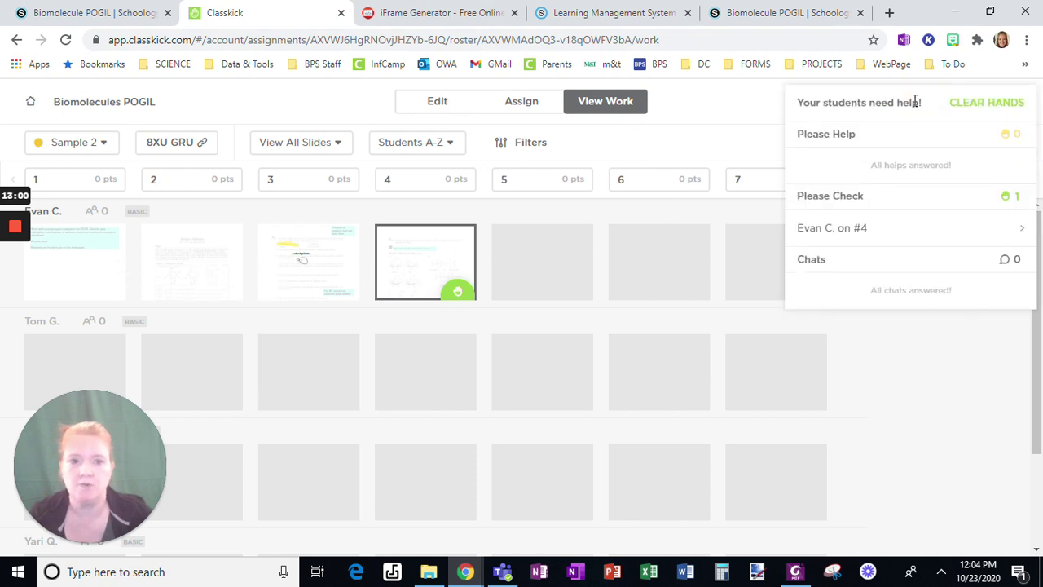
left_click(904, 236)
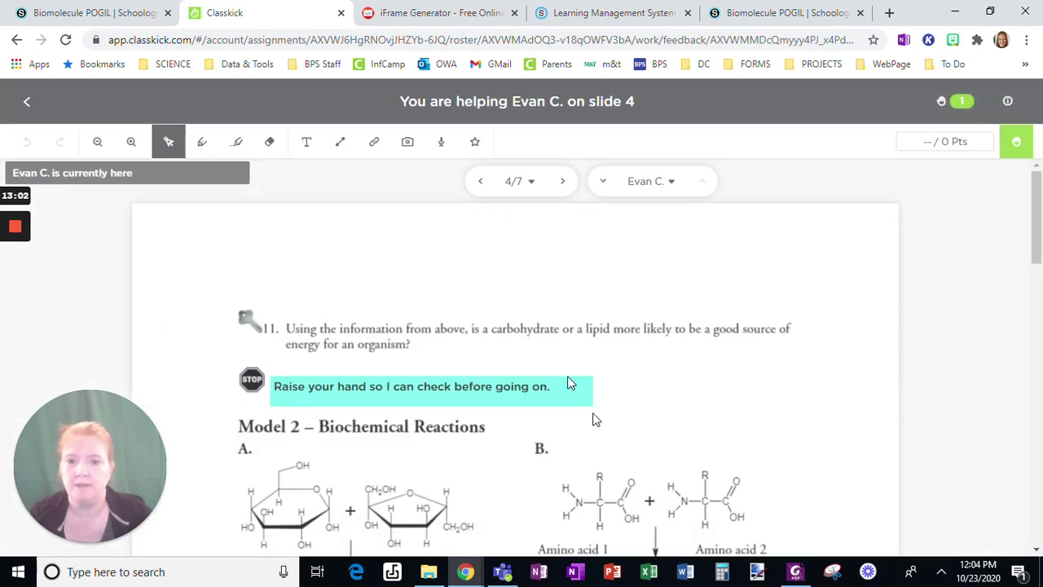
scroll(573, 402, "down", 3)
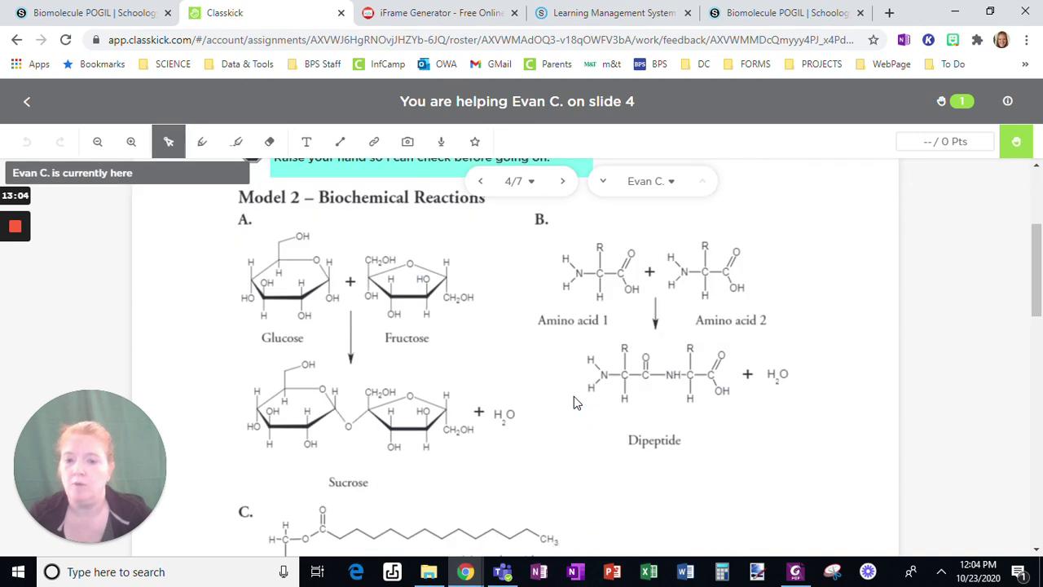
scroll(574, 402, "up", 2)
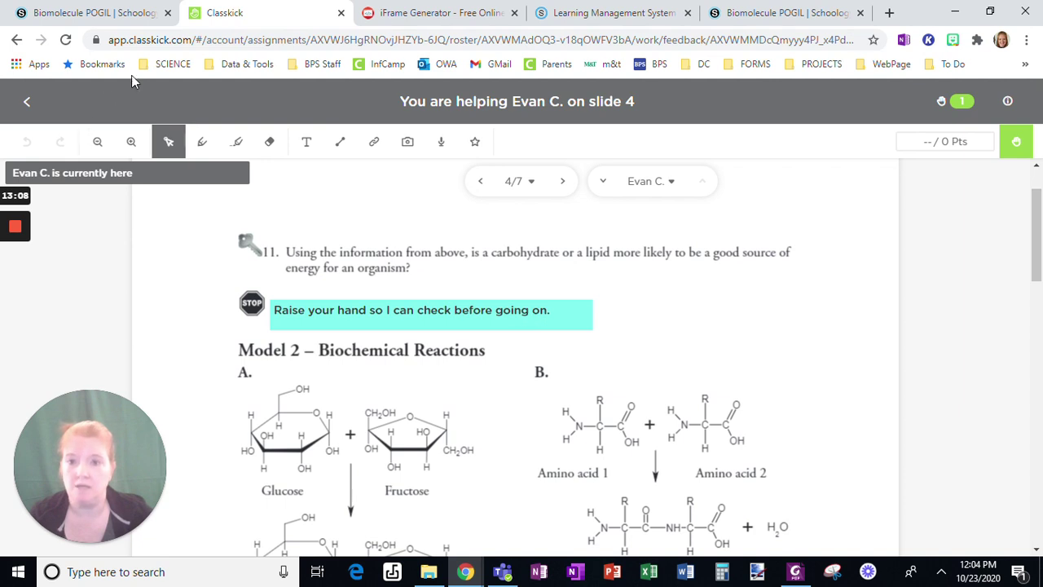
left_click(27, 103)
scroll(500, 318, "down", 1)
scroll(438, 352, "up", 2)
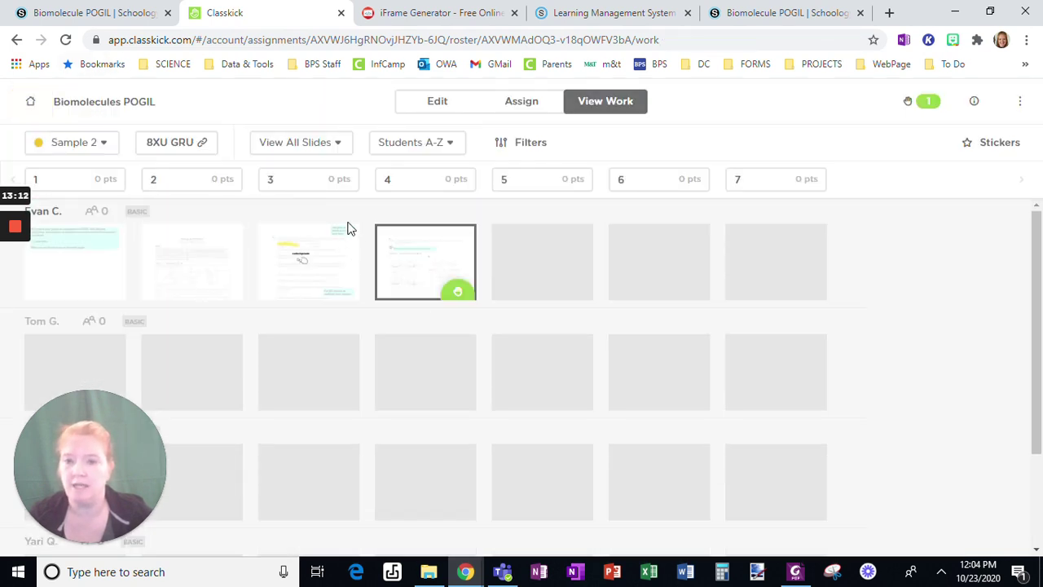
Filter the student work to Slide #2, then open the Biomolecules POGIL editor.
left_click(308, 146)
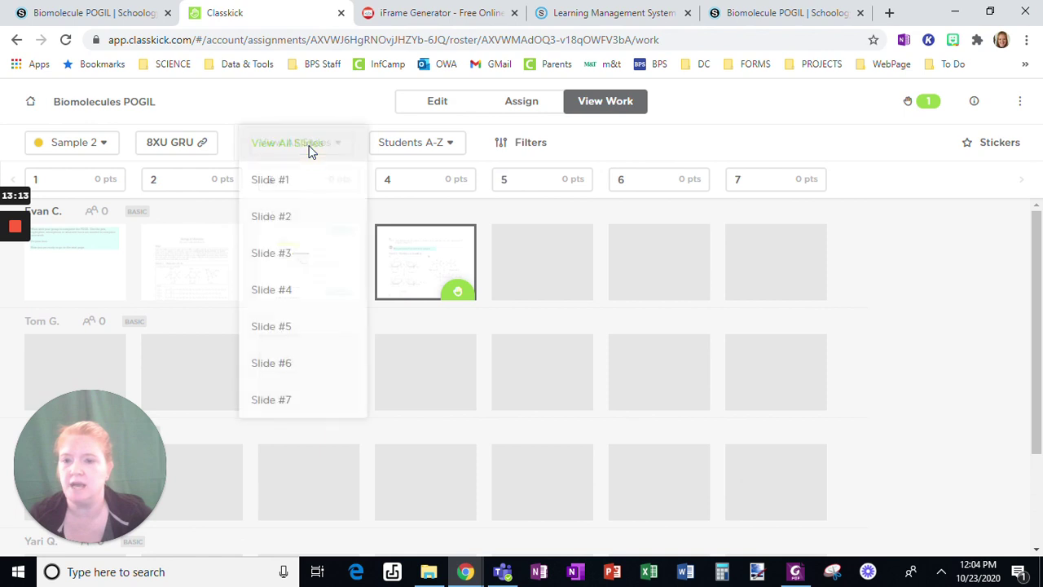
left_click(280, 218)
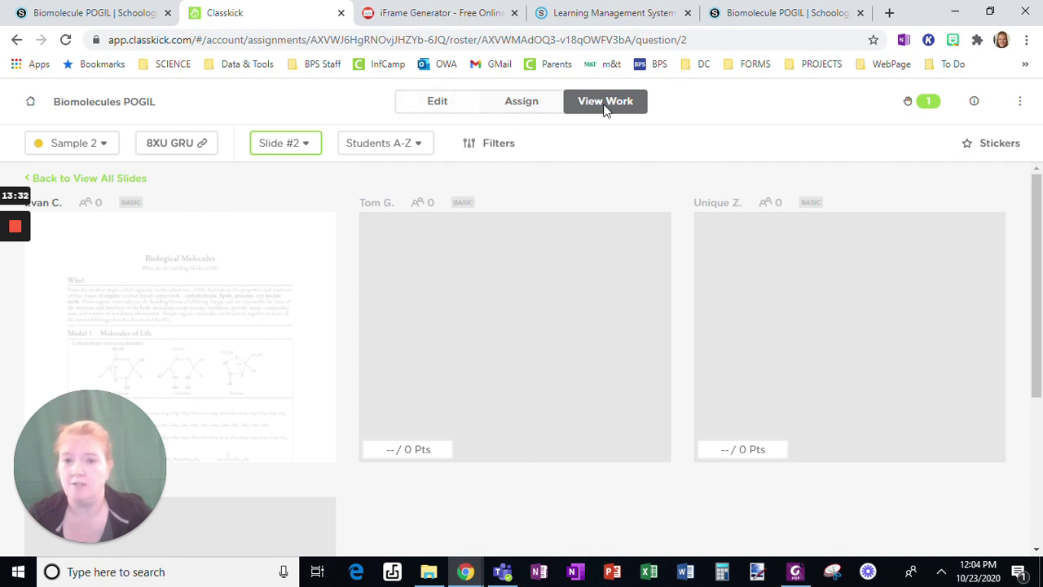
left_click(295, 148)
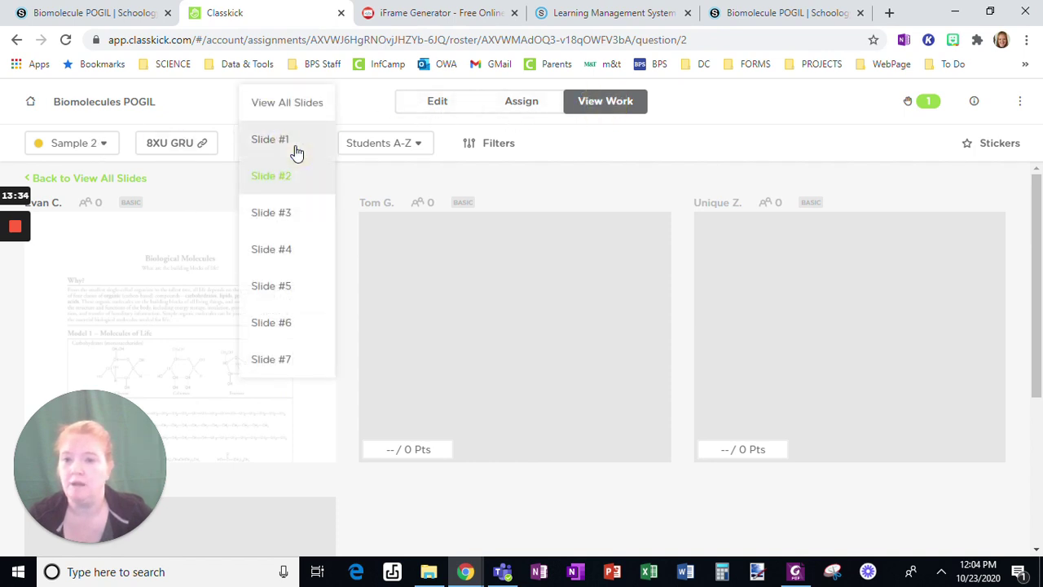
left_click(453, 110)
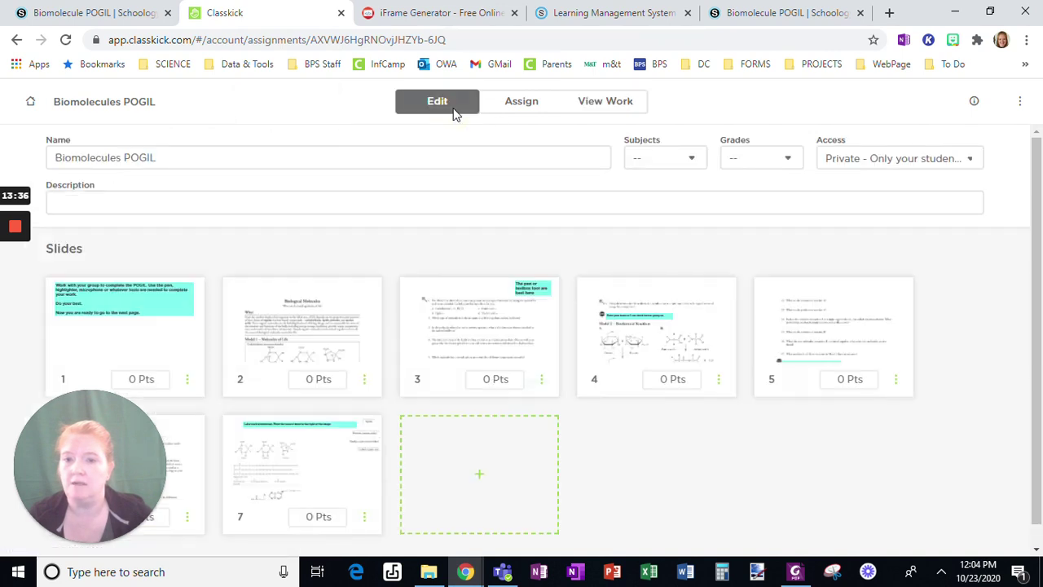
Open slide 7 for editing in the Classkick editor.
scroll(621, 399, "down", 1)
left_click(298, 465)
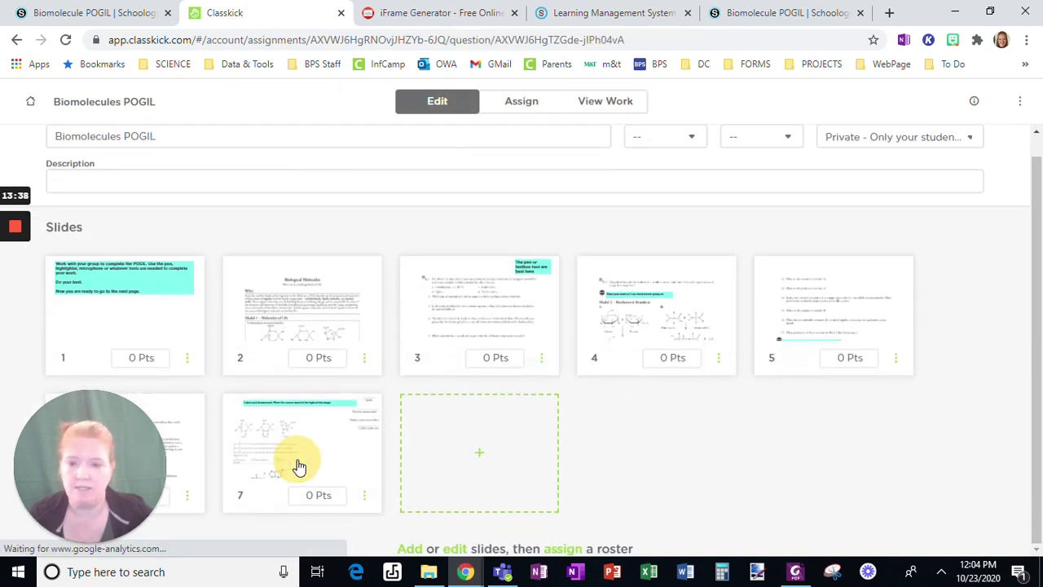
left_click(584, 382)
Add a 'Please follow directions!!!' text note beneath the instruction banner, then return to Schoology.
left_click(306, 144)
left_click_drag(551, 367, 711, 453)
type("Please follow dir")
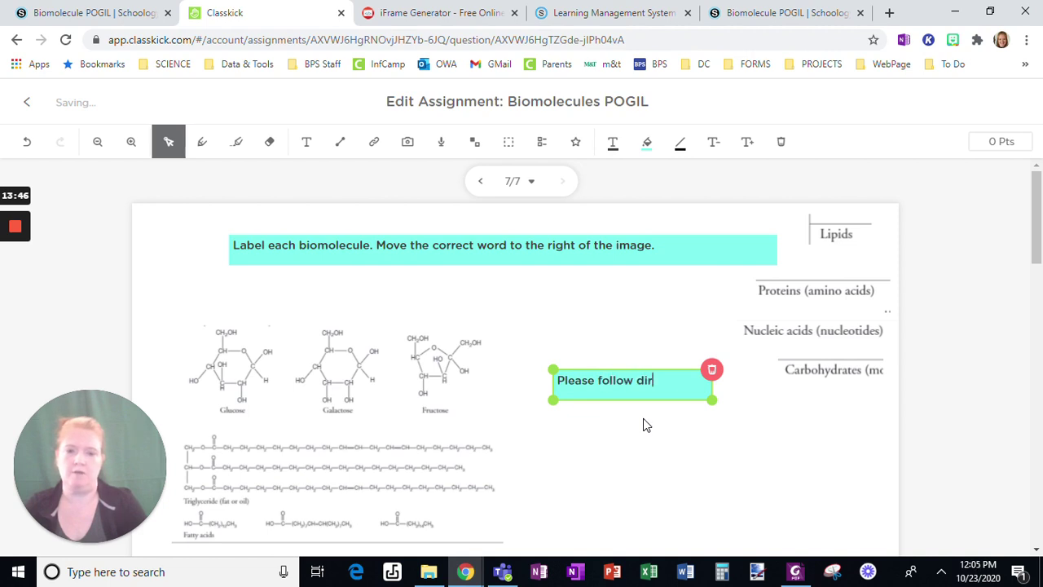
type("ections!!!")
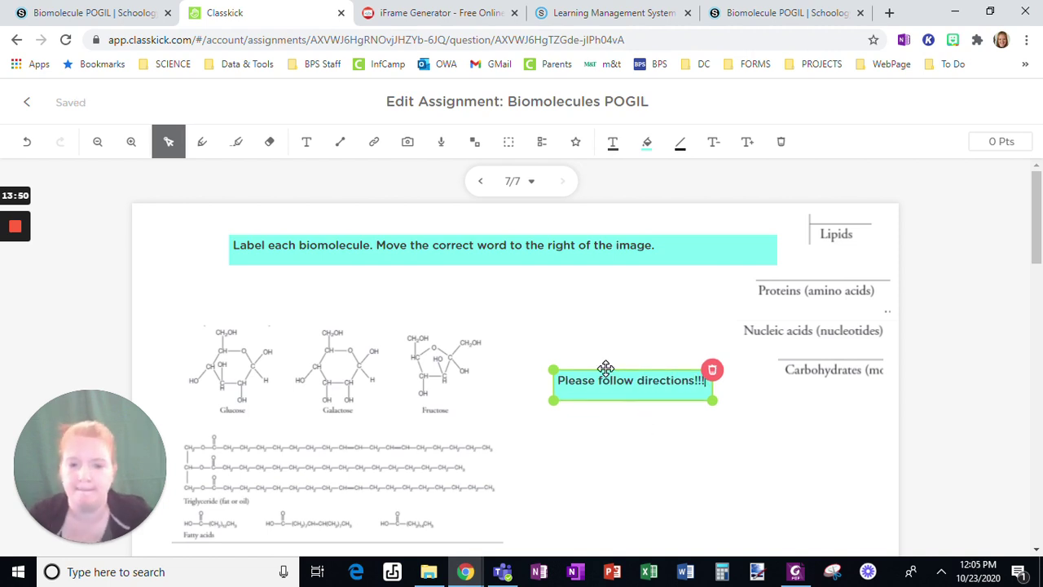
left_click_drag(605, 369, 459, 279)
left_click(558, 353)
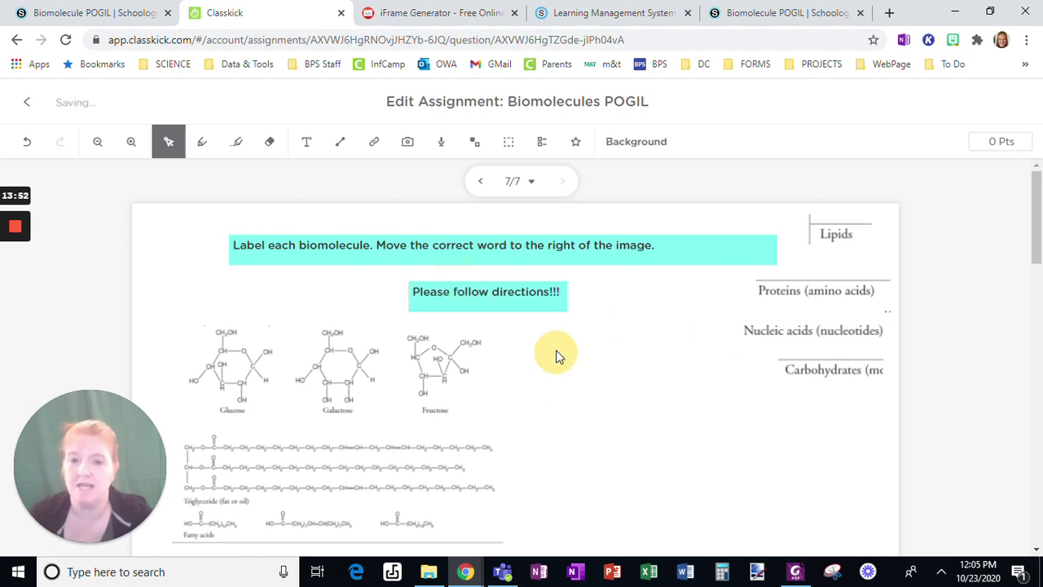
left_click(787, 15)
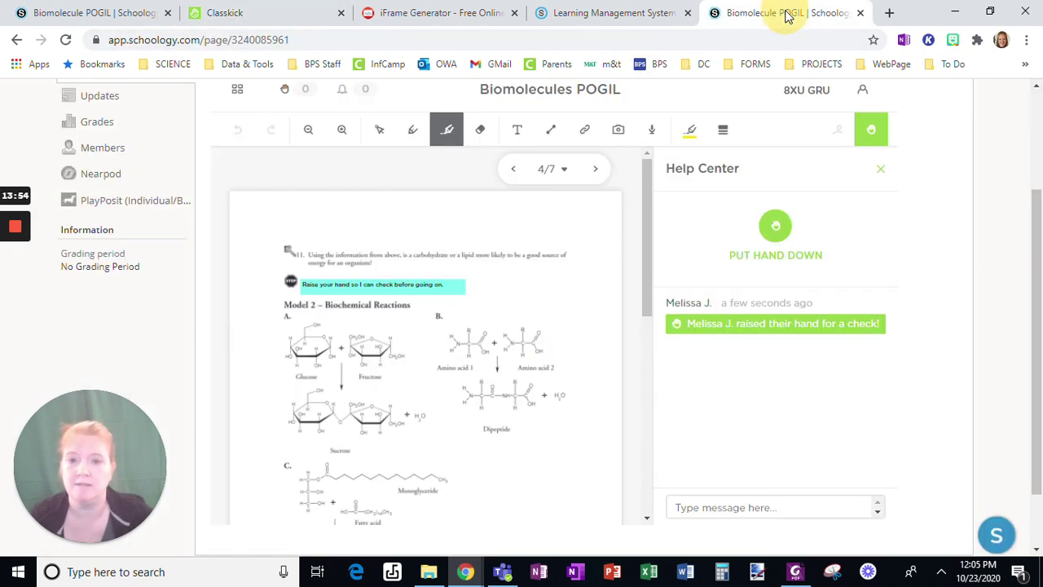
Page the embedded worksheet forward to slide 7/7, dismissing the Help Center panel.
left_click(599, 173)
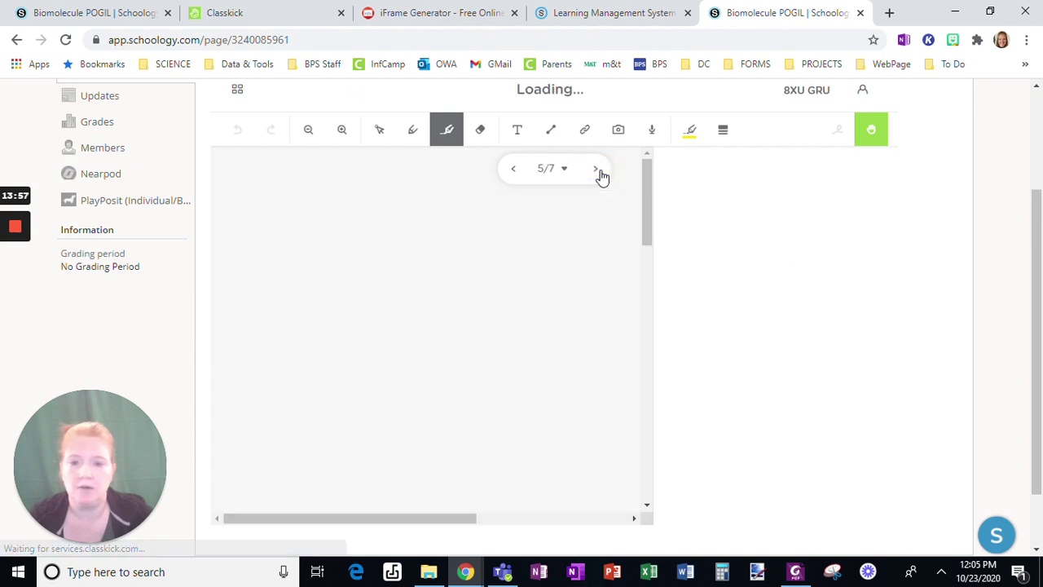
left_click(878, 138)
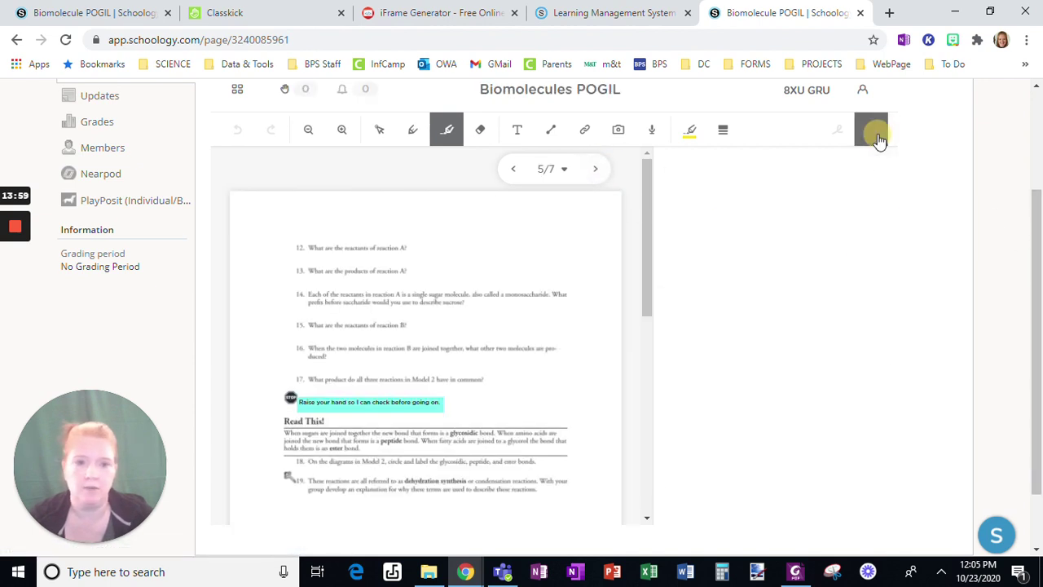
left_click(601, 174)
left_click(601, 173)
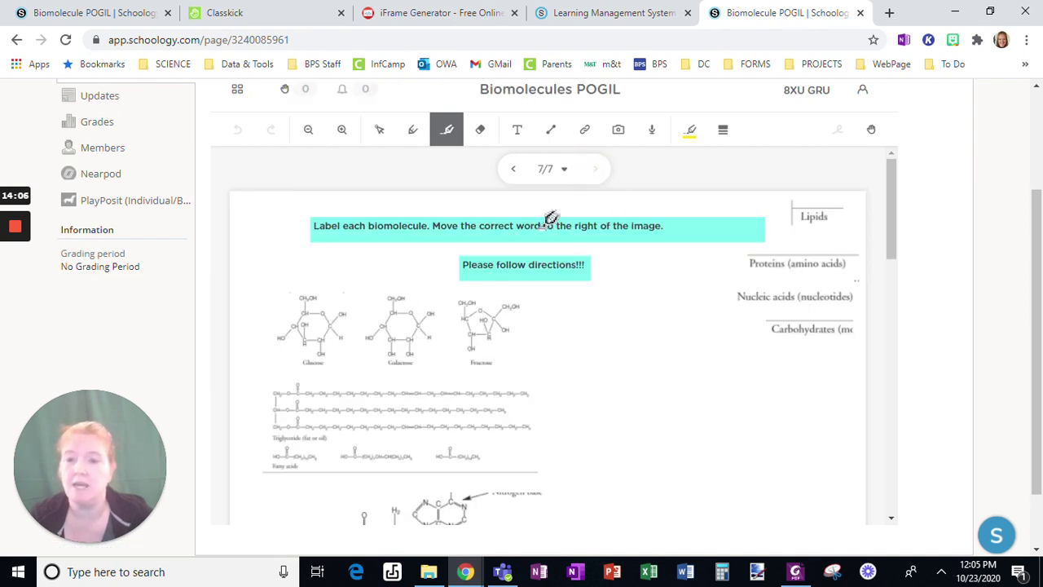
left_click(871, 131)
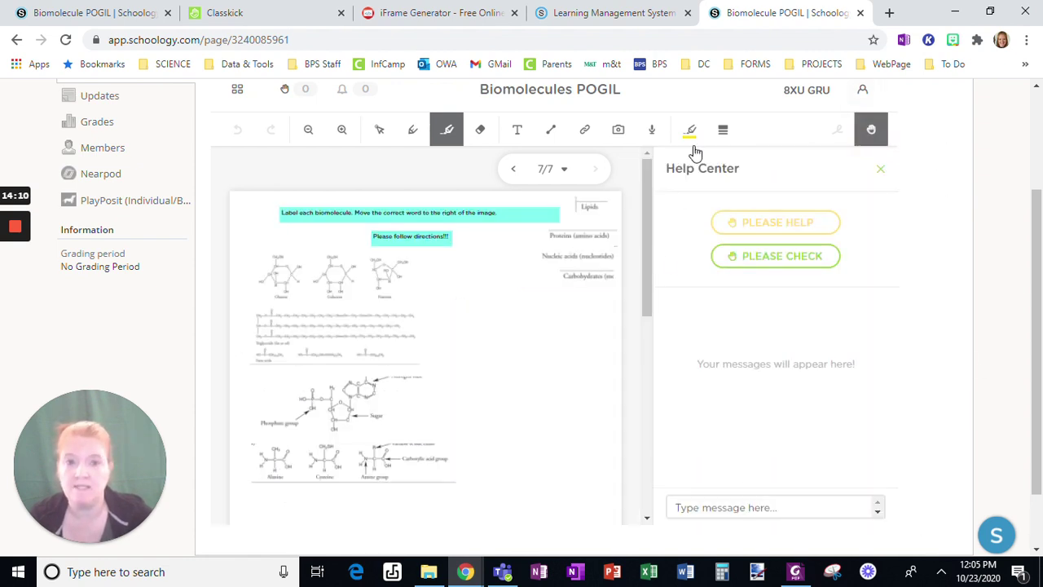
left_click(871, 129)
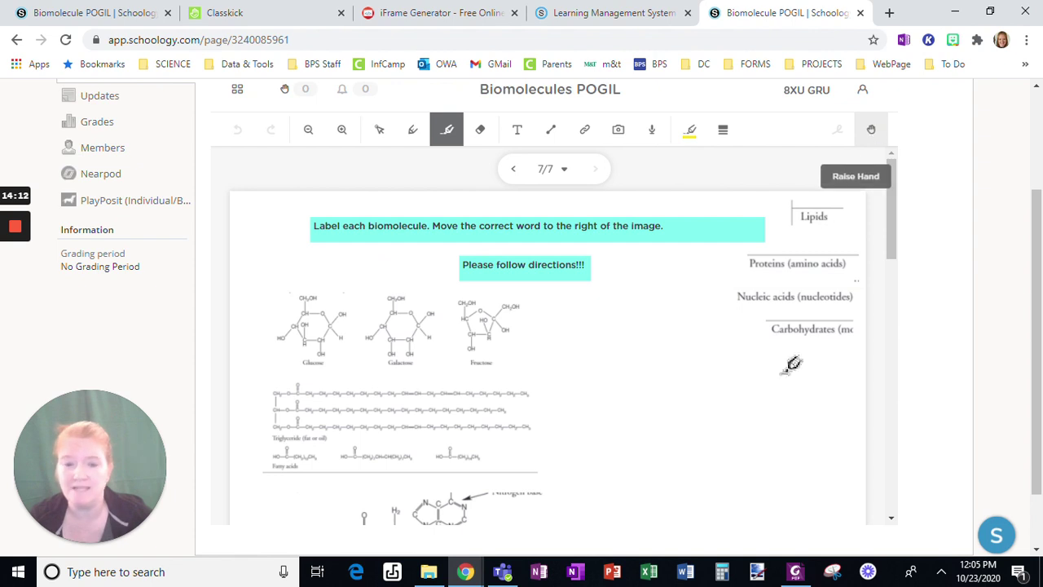